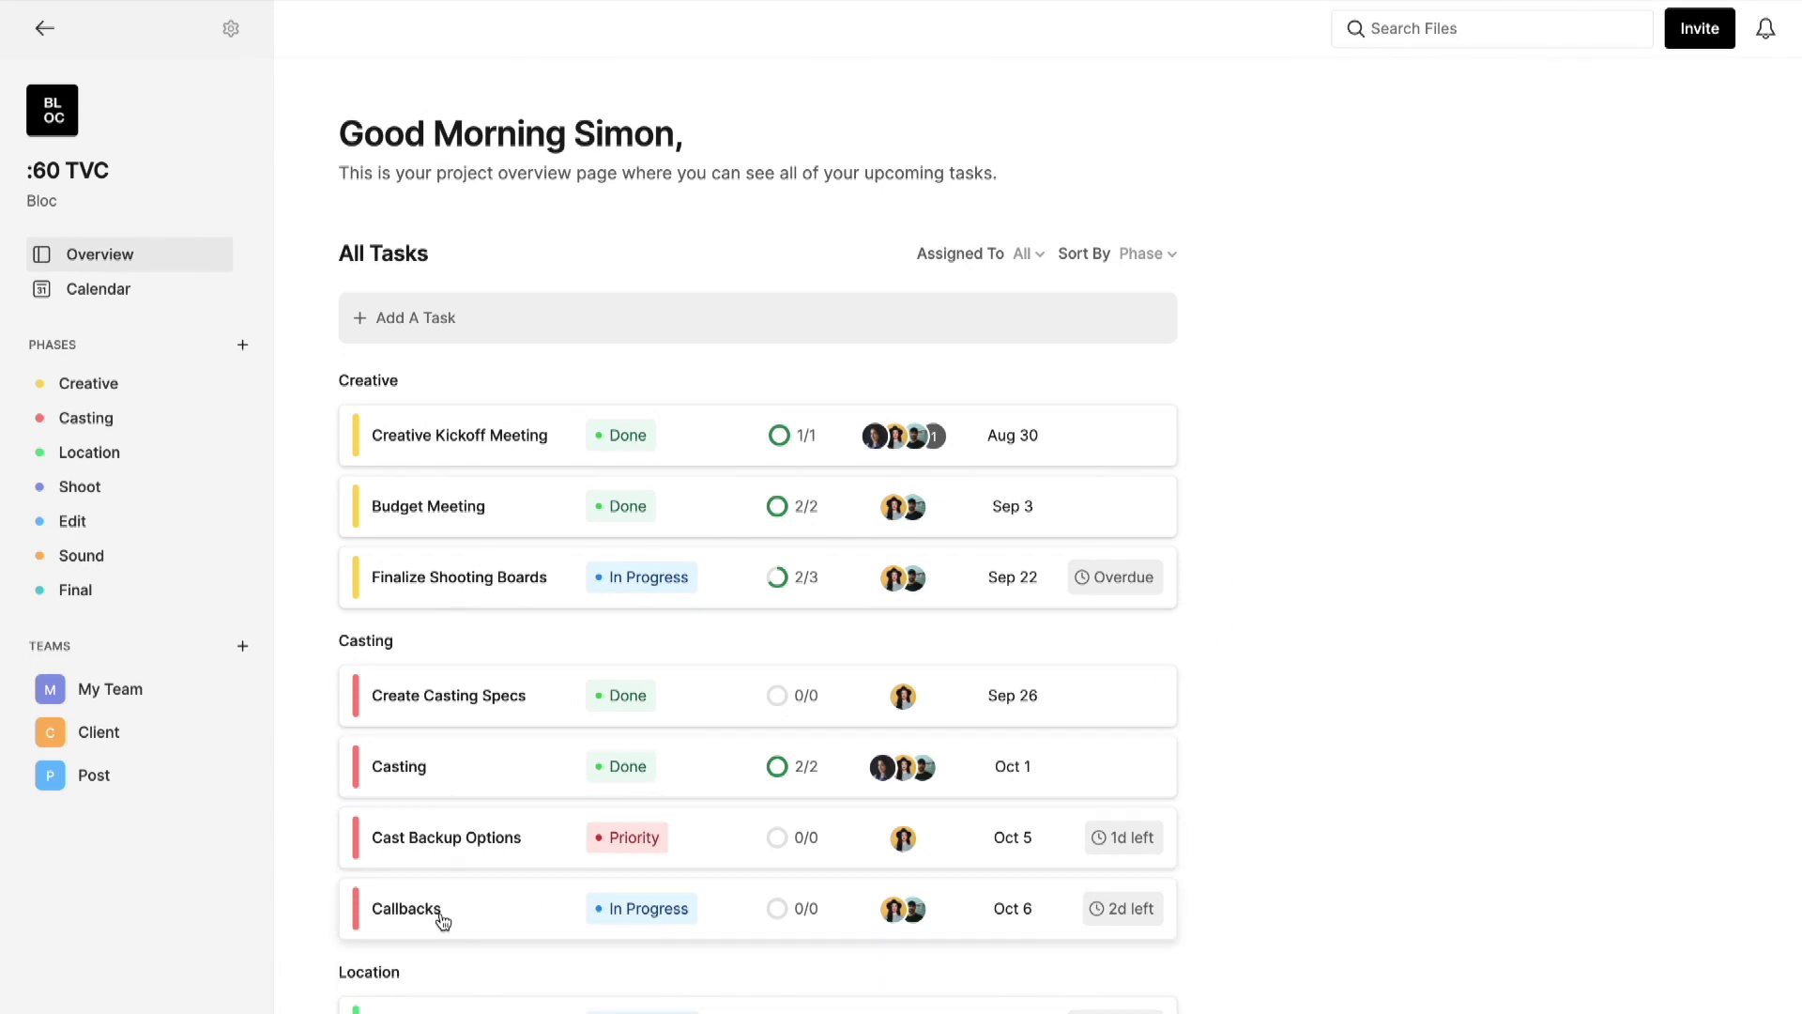
# Look over the :60 TVC project's calendar and return to the project overview
pyautogui.click(145, 286)
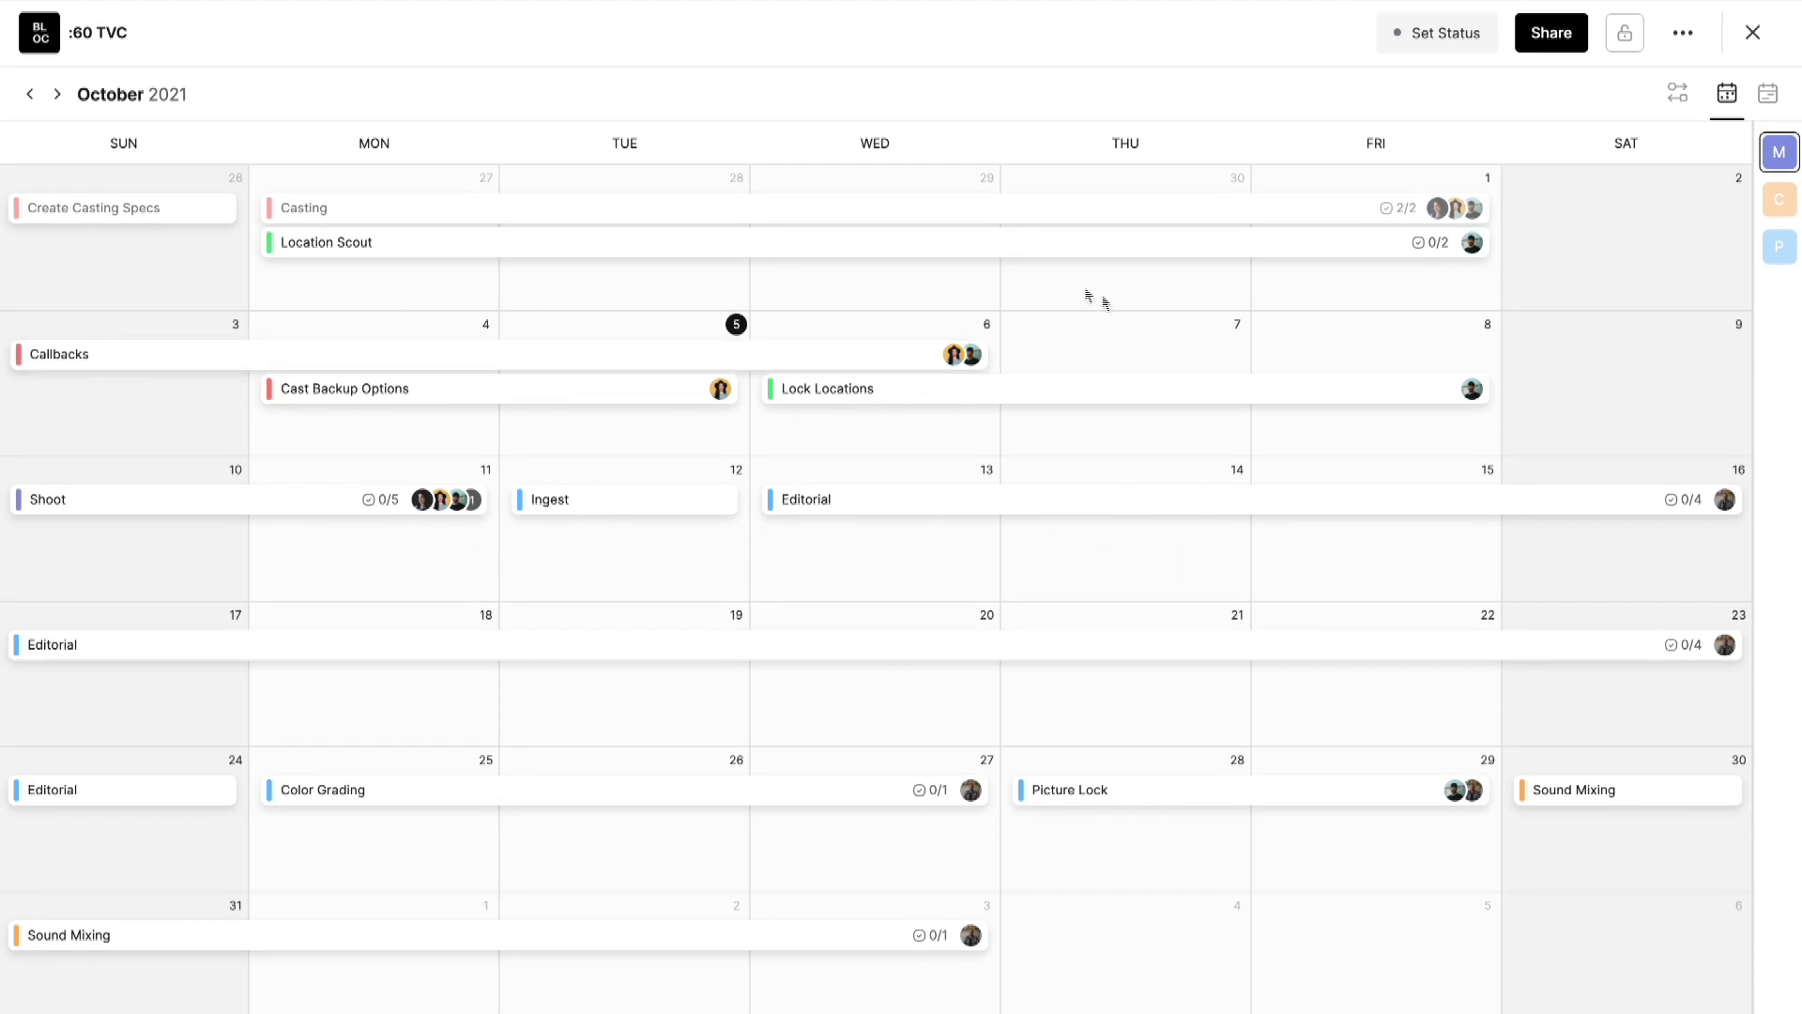
pyautogui.click(1753, 32)
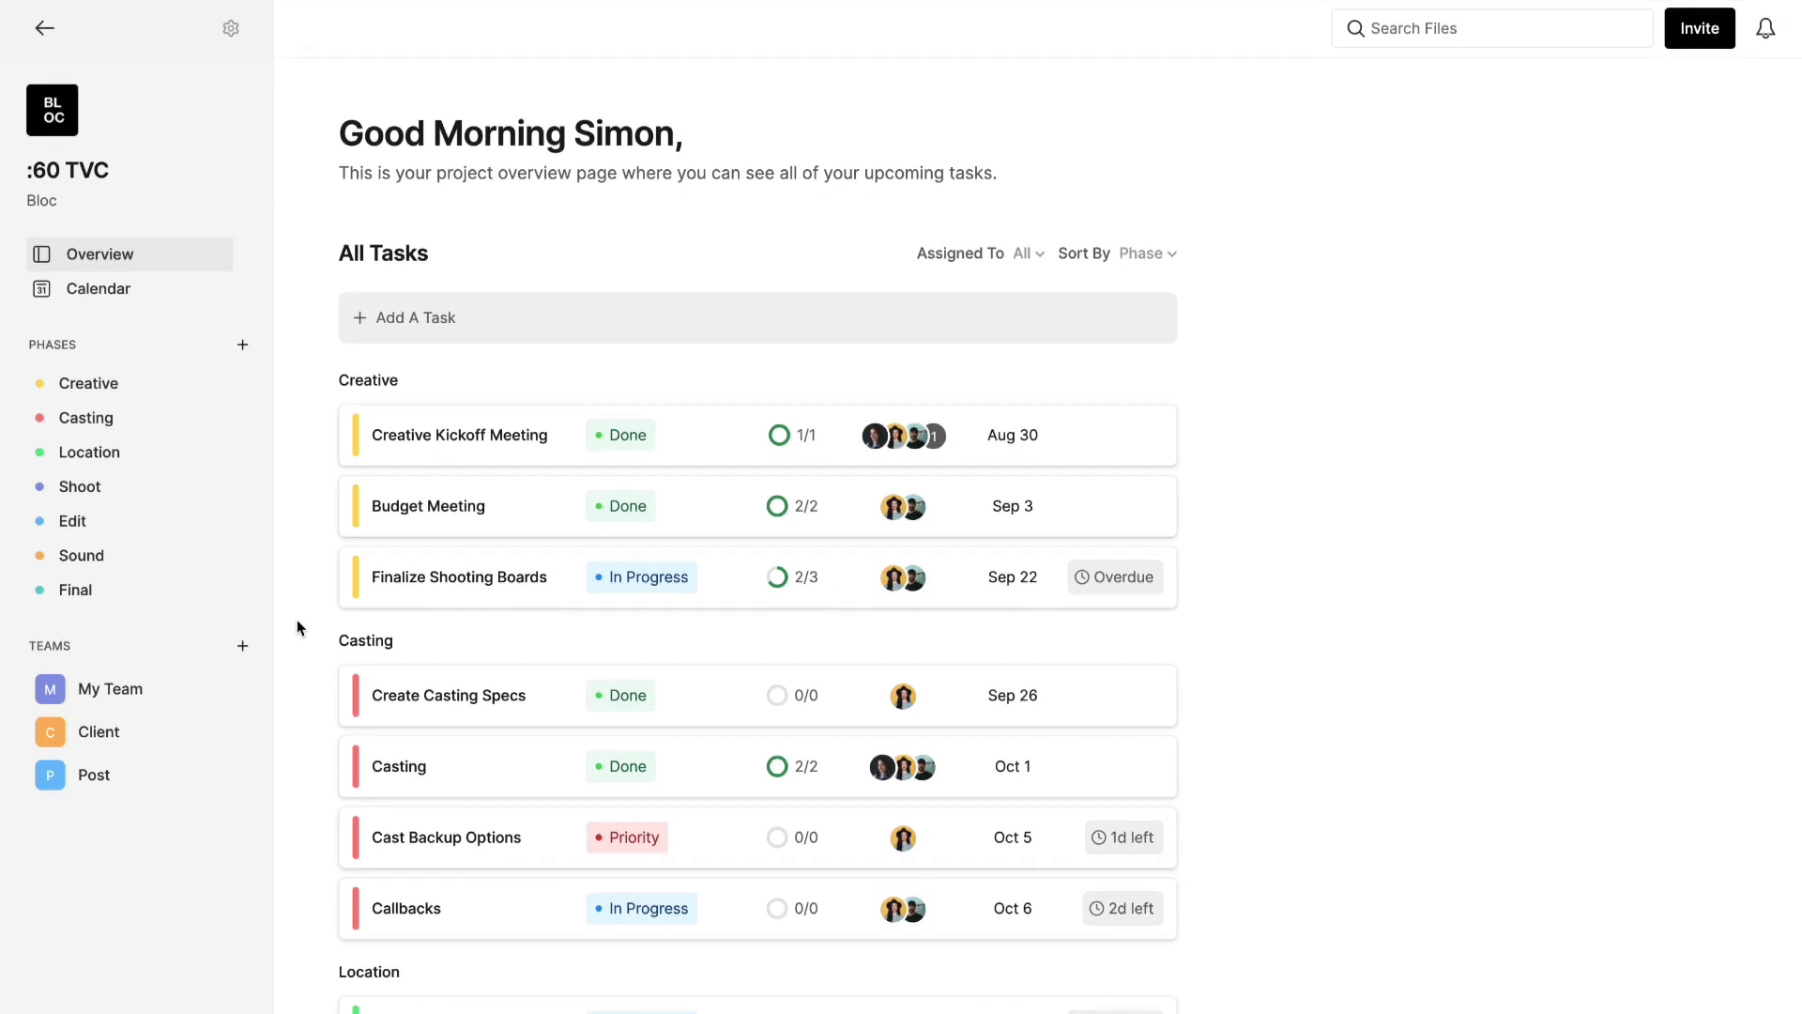
# Start a new task named Scriptwriting and assign it to the second and third listed team members
pyautogui.click(443, 340)
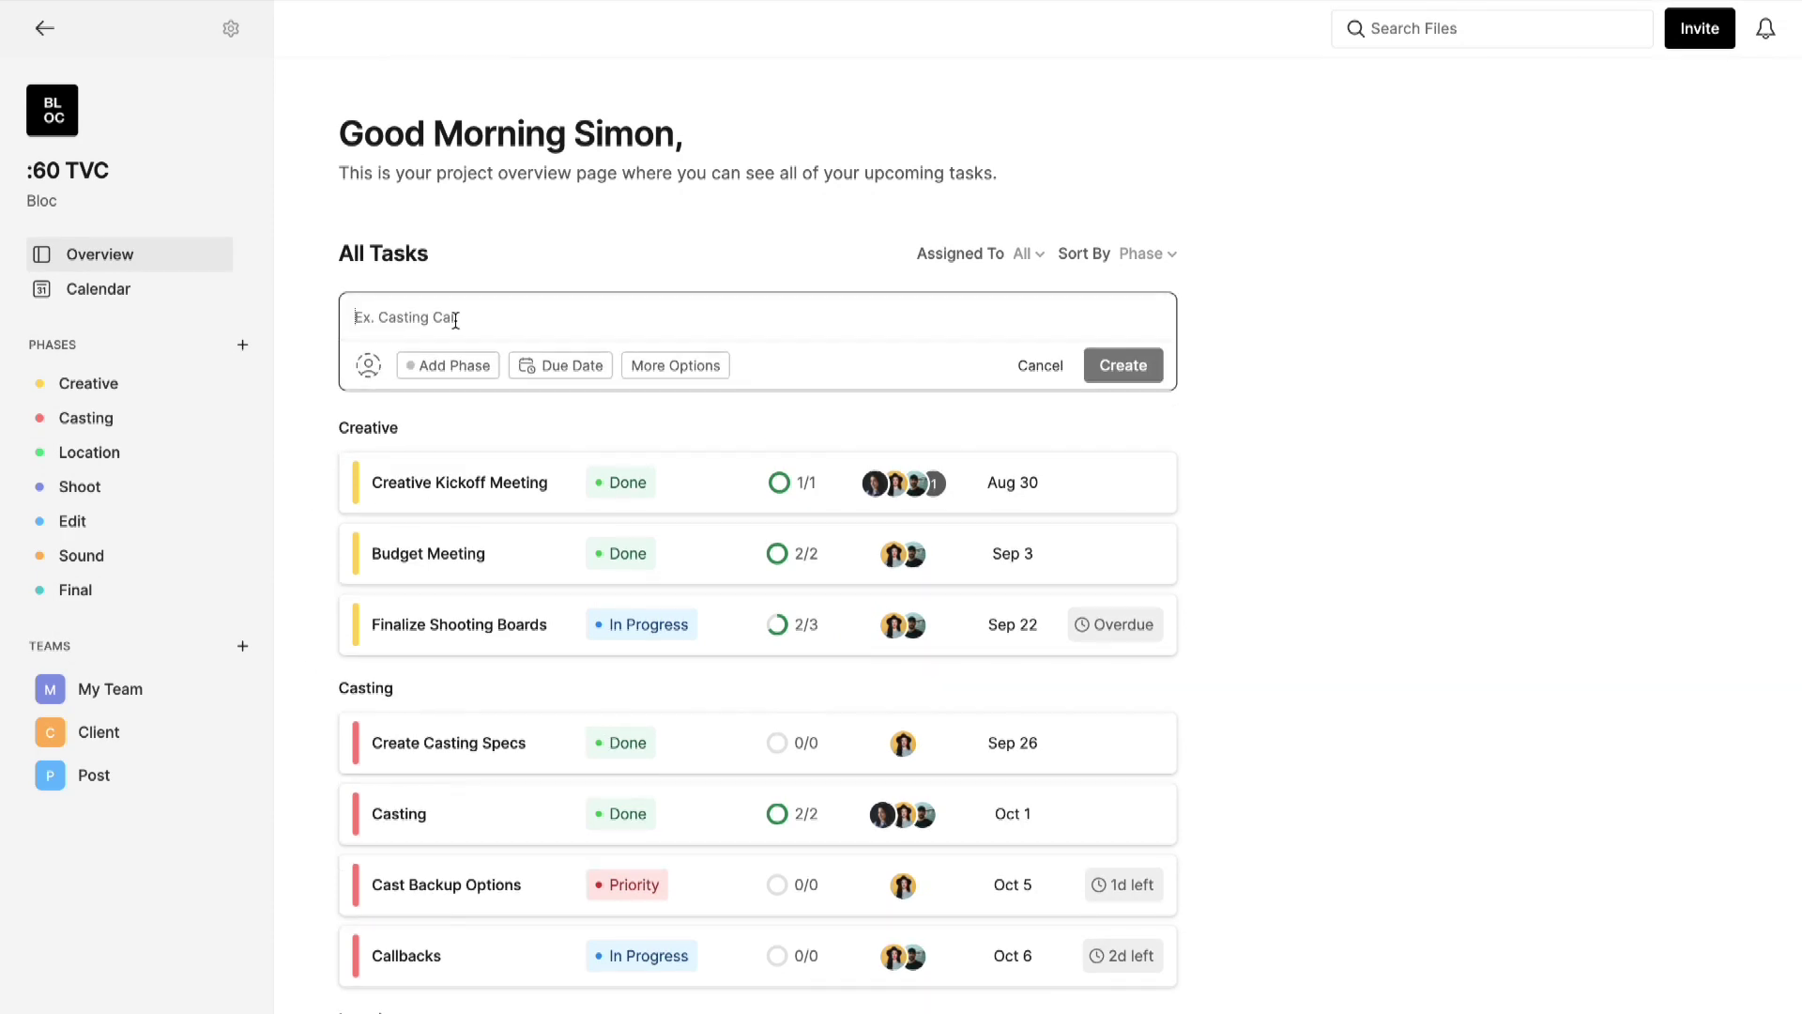
pyautogui.write('Scriptwriting')
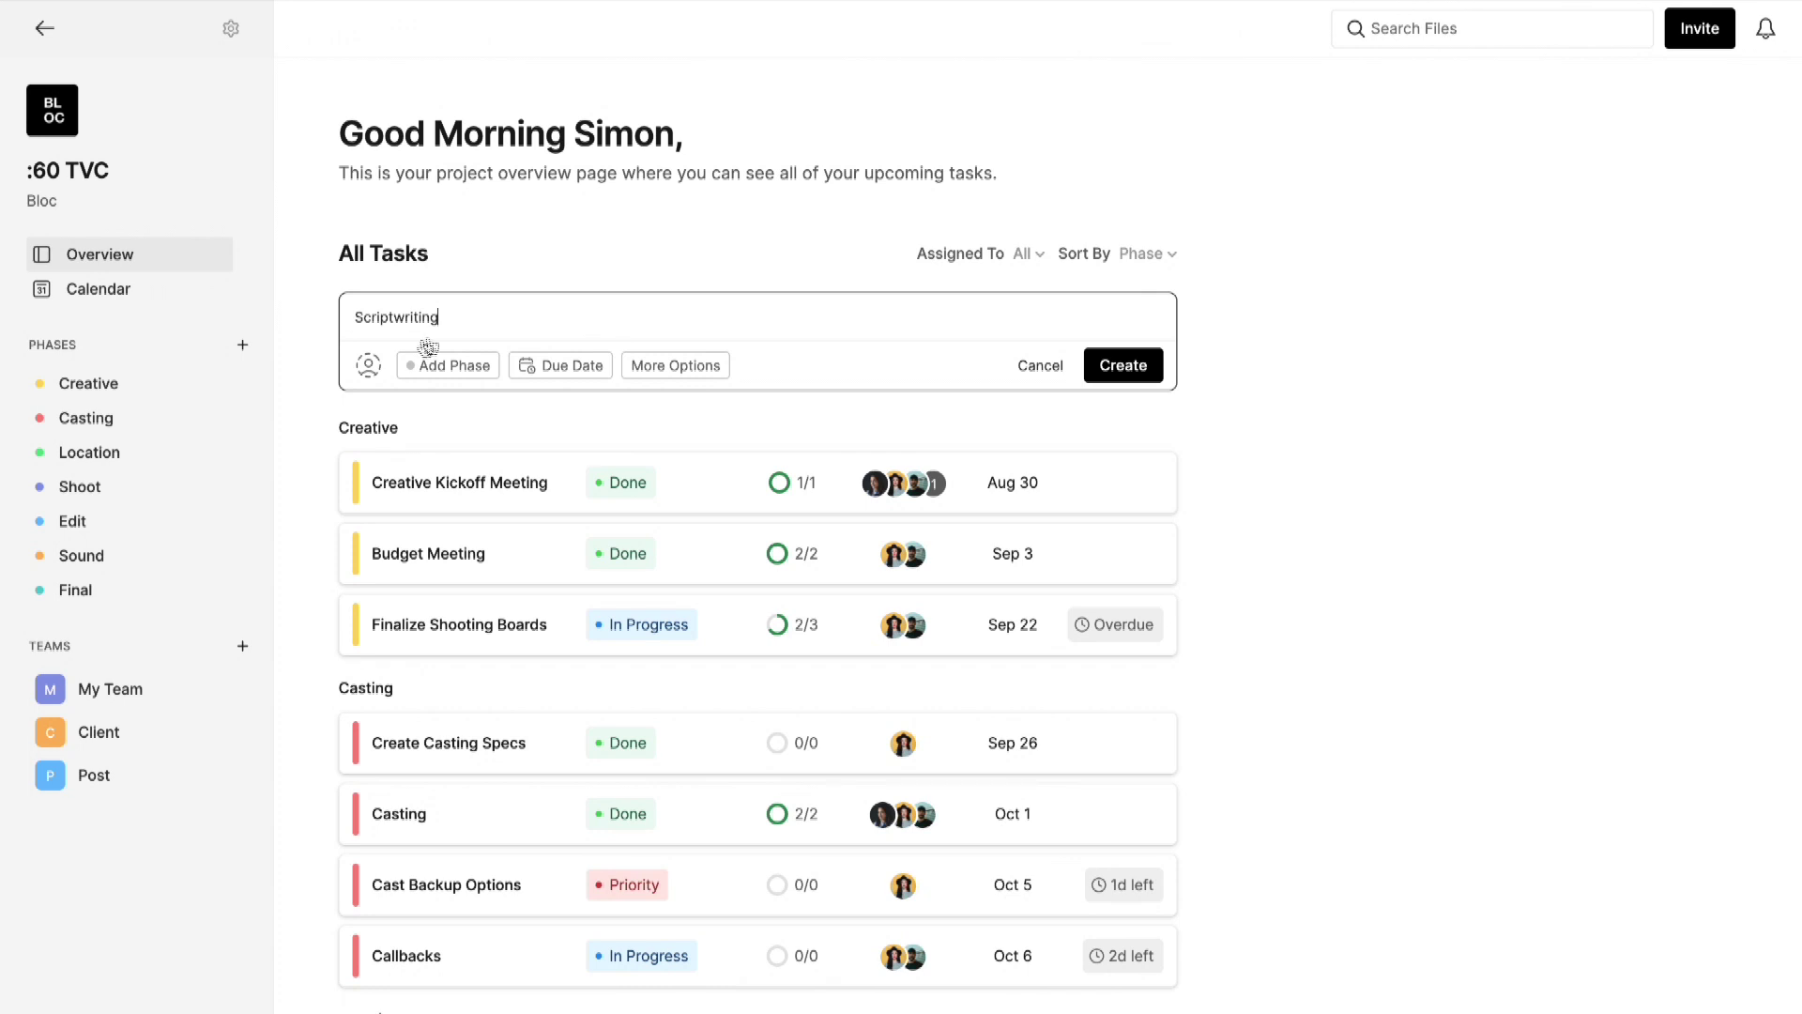
pyautogui.click(369, 365)
pyautogui.click(449, 457)
pyautogui.click(439, 505)
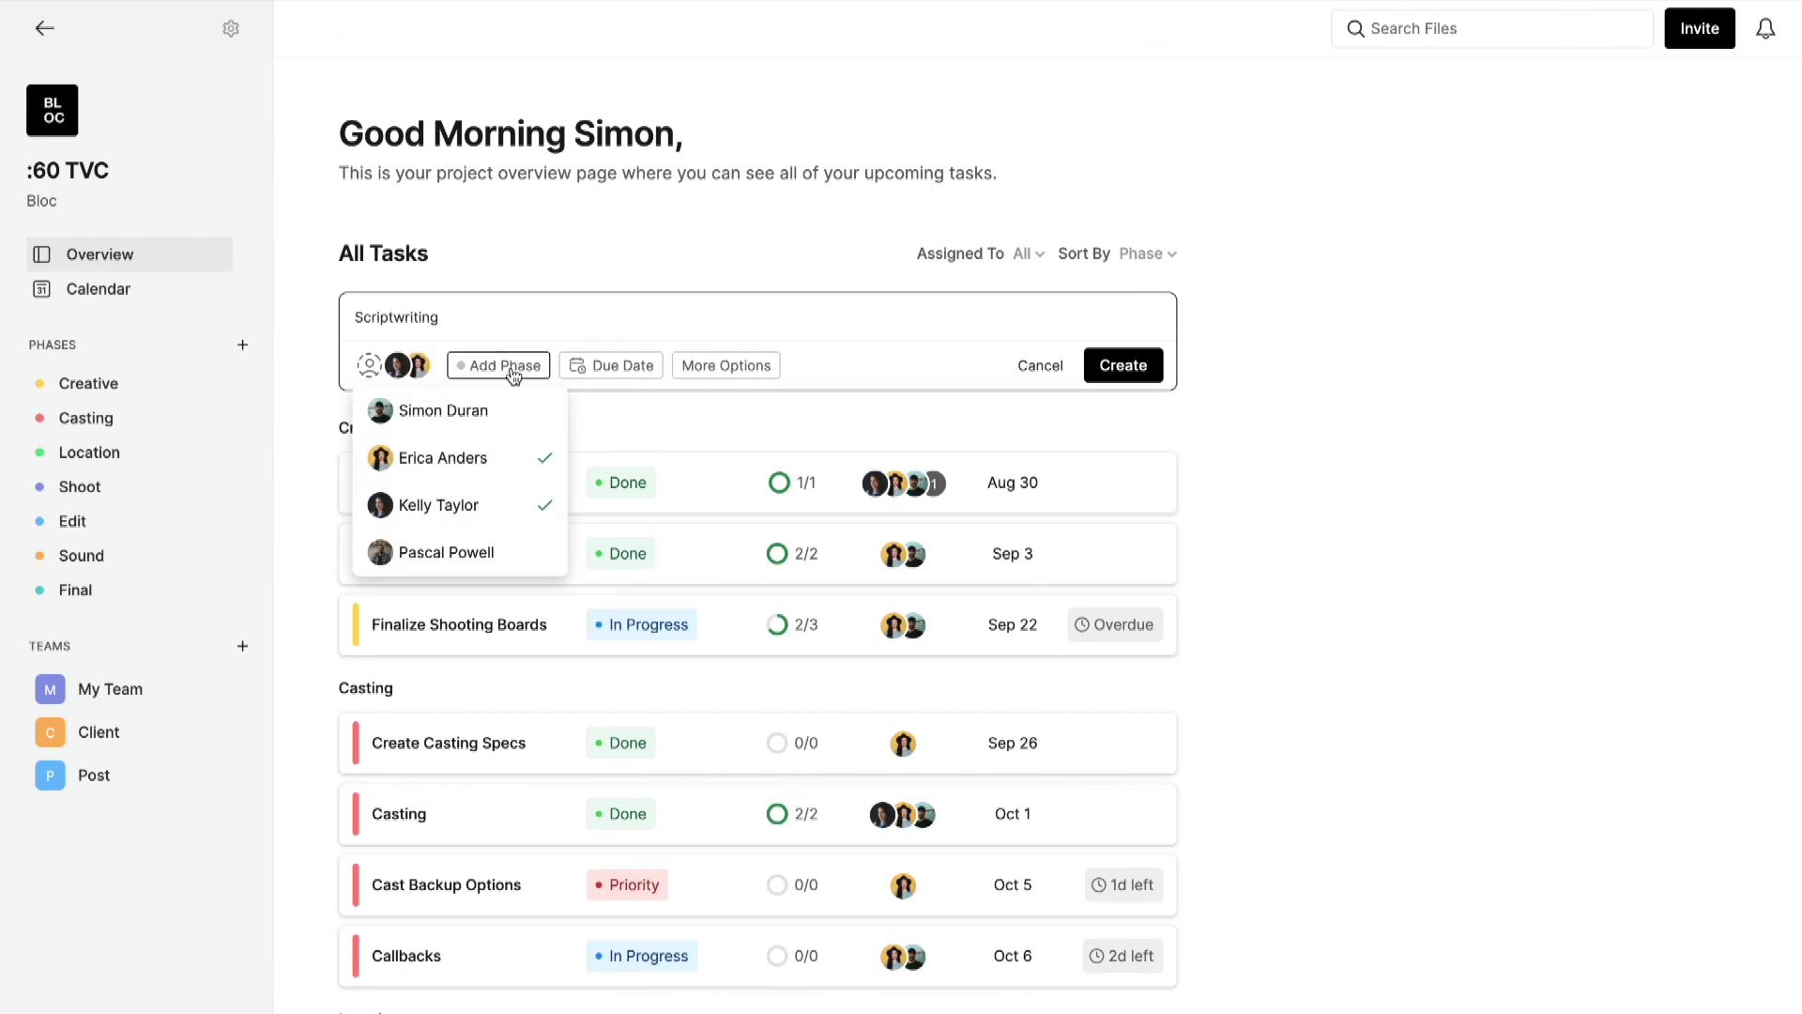
# Put the Scriptwriting task in the Creative phase with an October 15, 2021 due date and open its full details
pyautogui.click(508, 366)
pyautogui.click(522, 405)
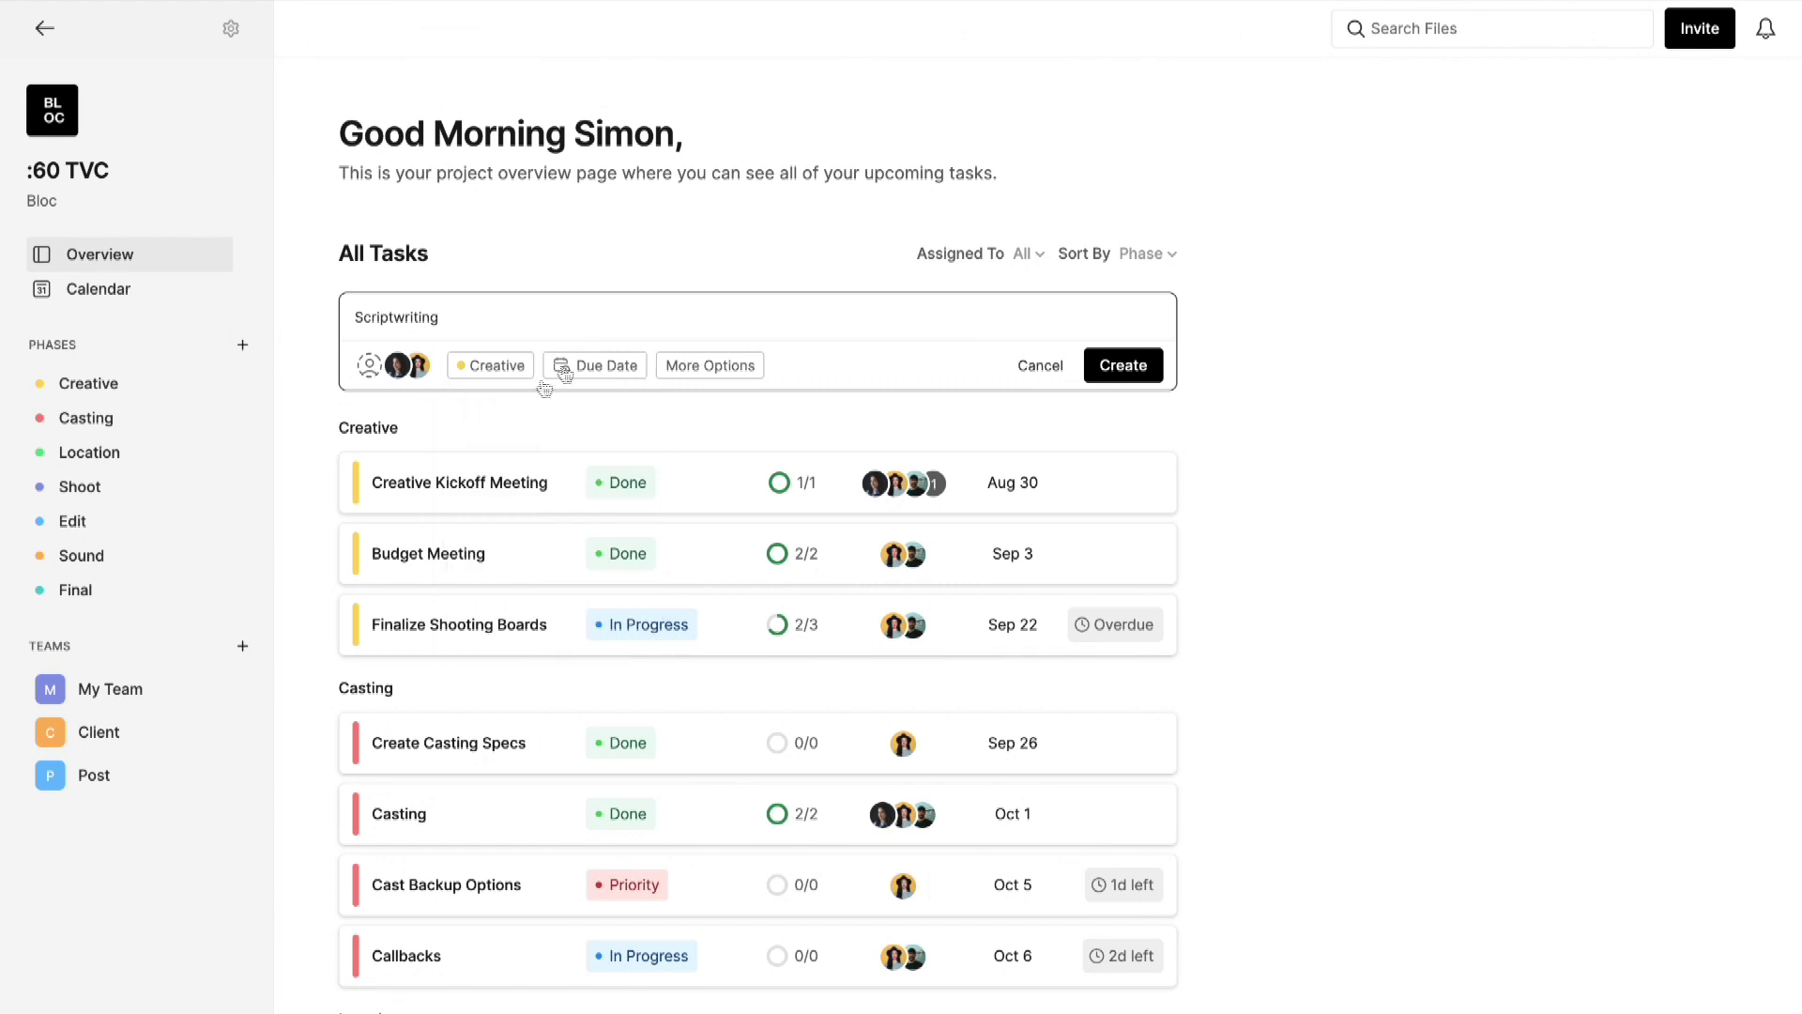
pyautogui.click(604, 365)
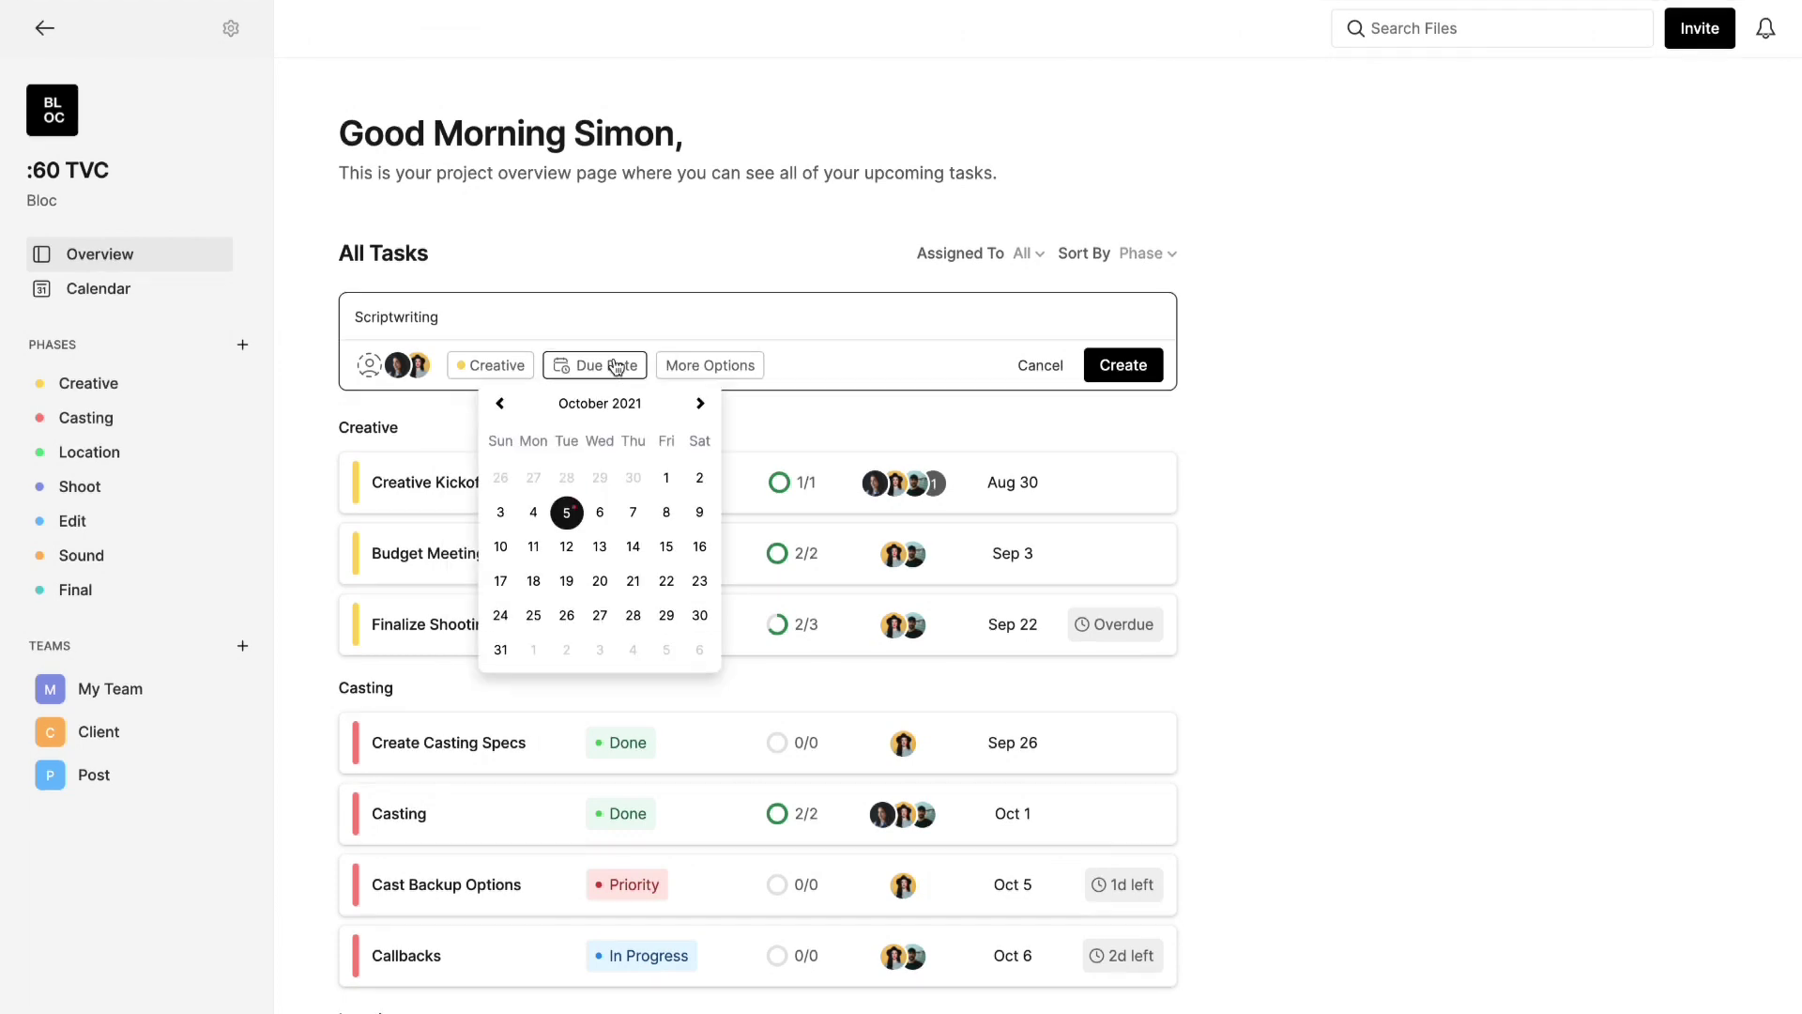
pyautogui.click(667, 547)
pyautogui.click(714, 366)
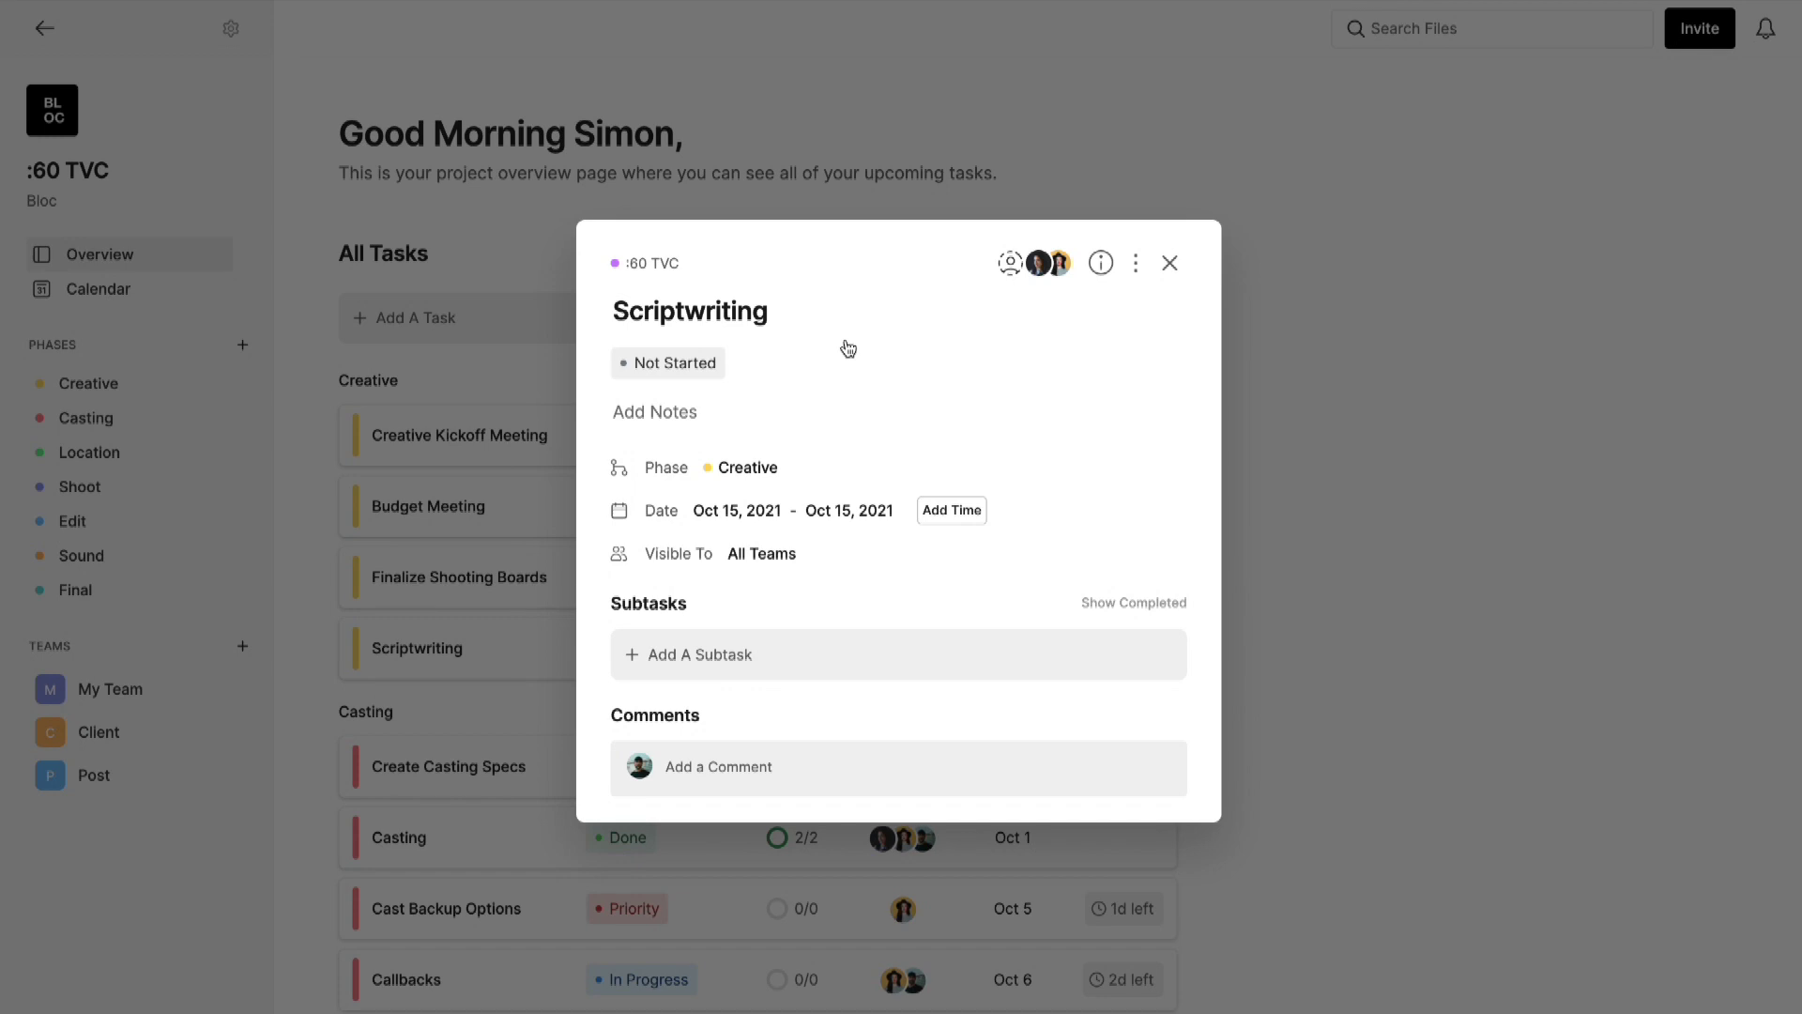
# Add the fourth listed team member to the Scriptwriting task and set its end date to October 22, 2021
pyautogui.click(1028, 263)
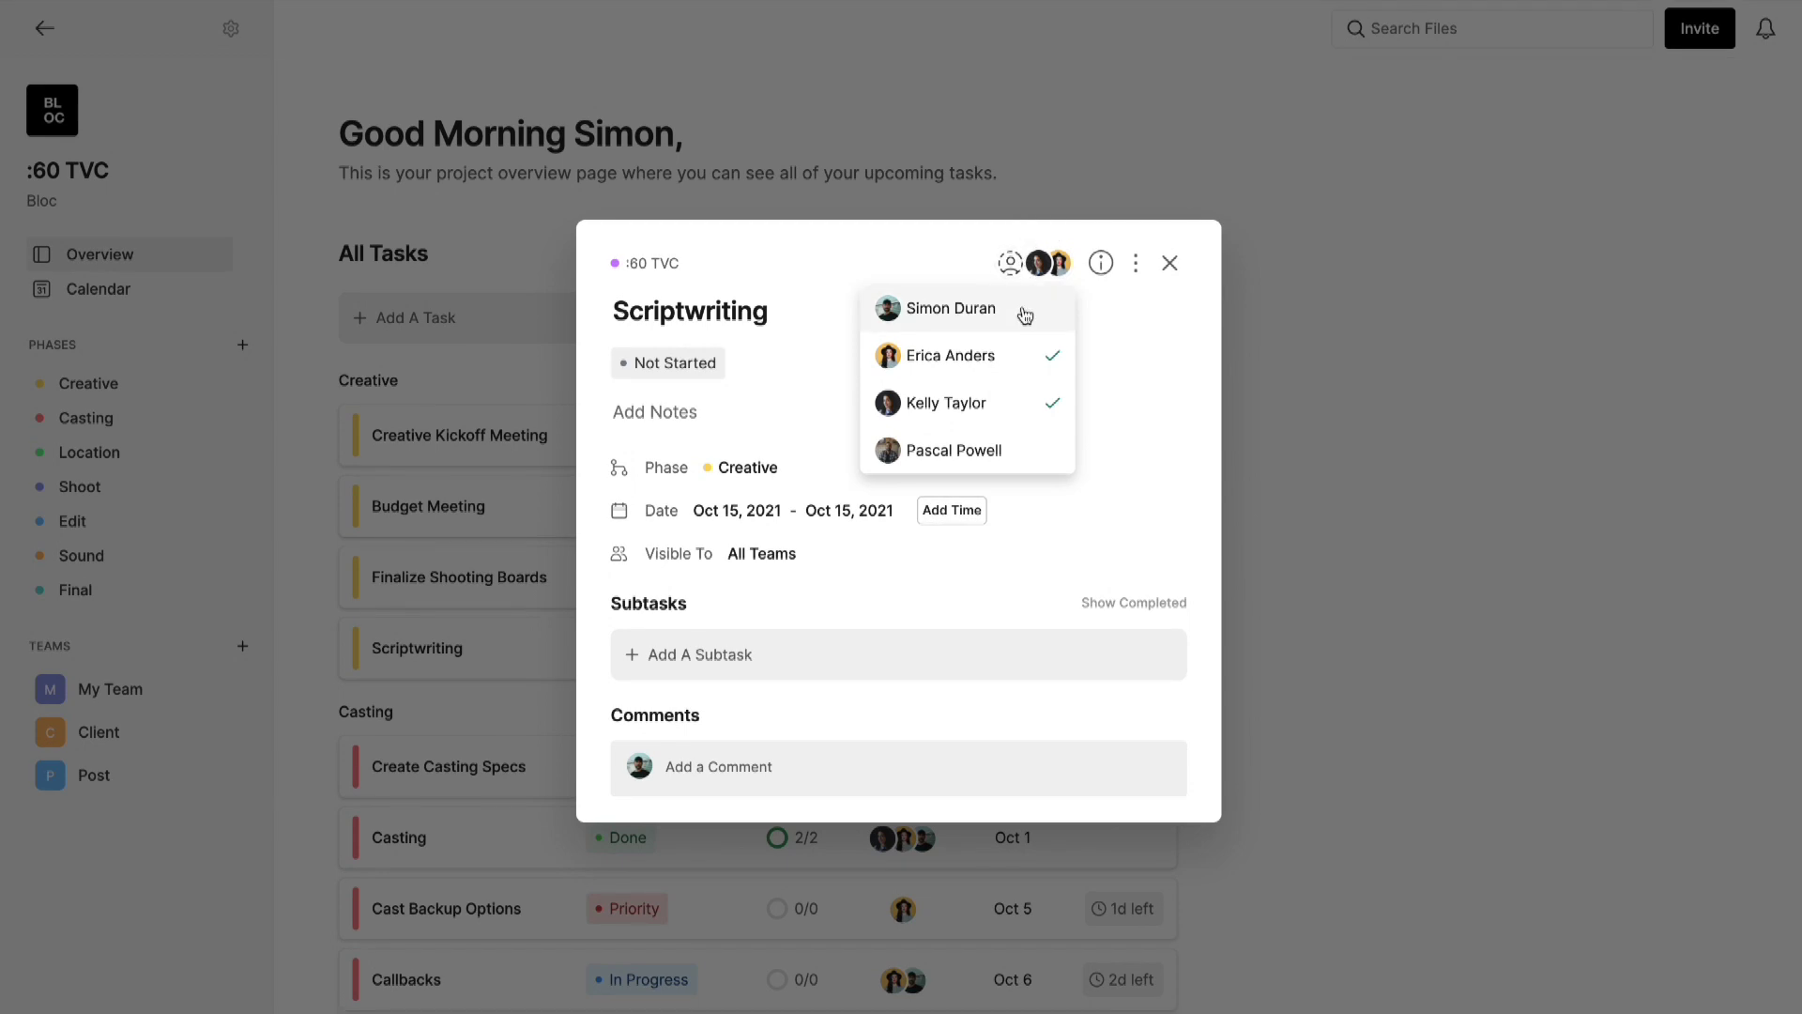
pyautogui.click(980, 452)
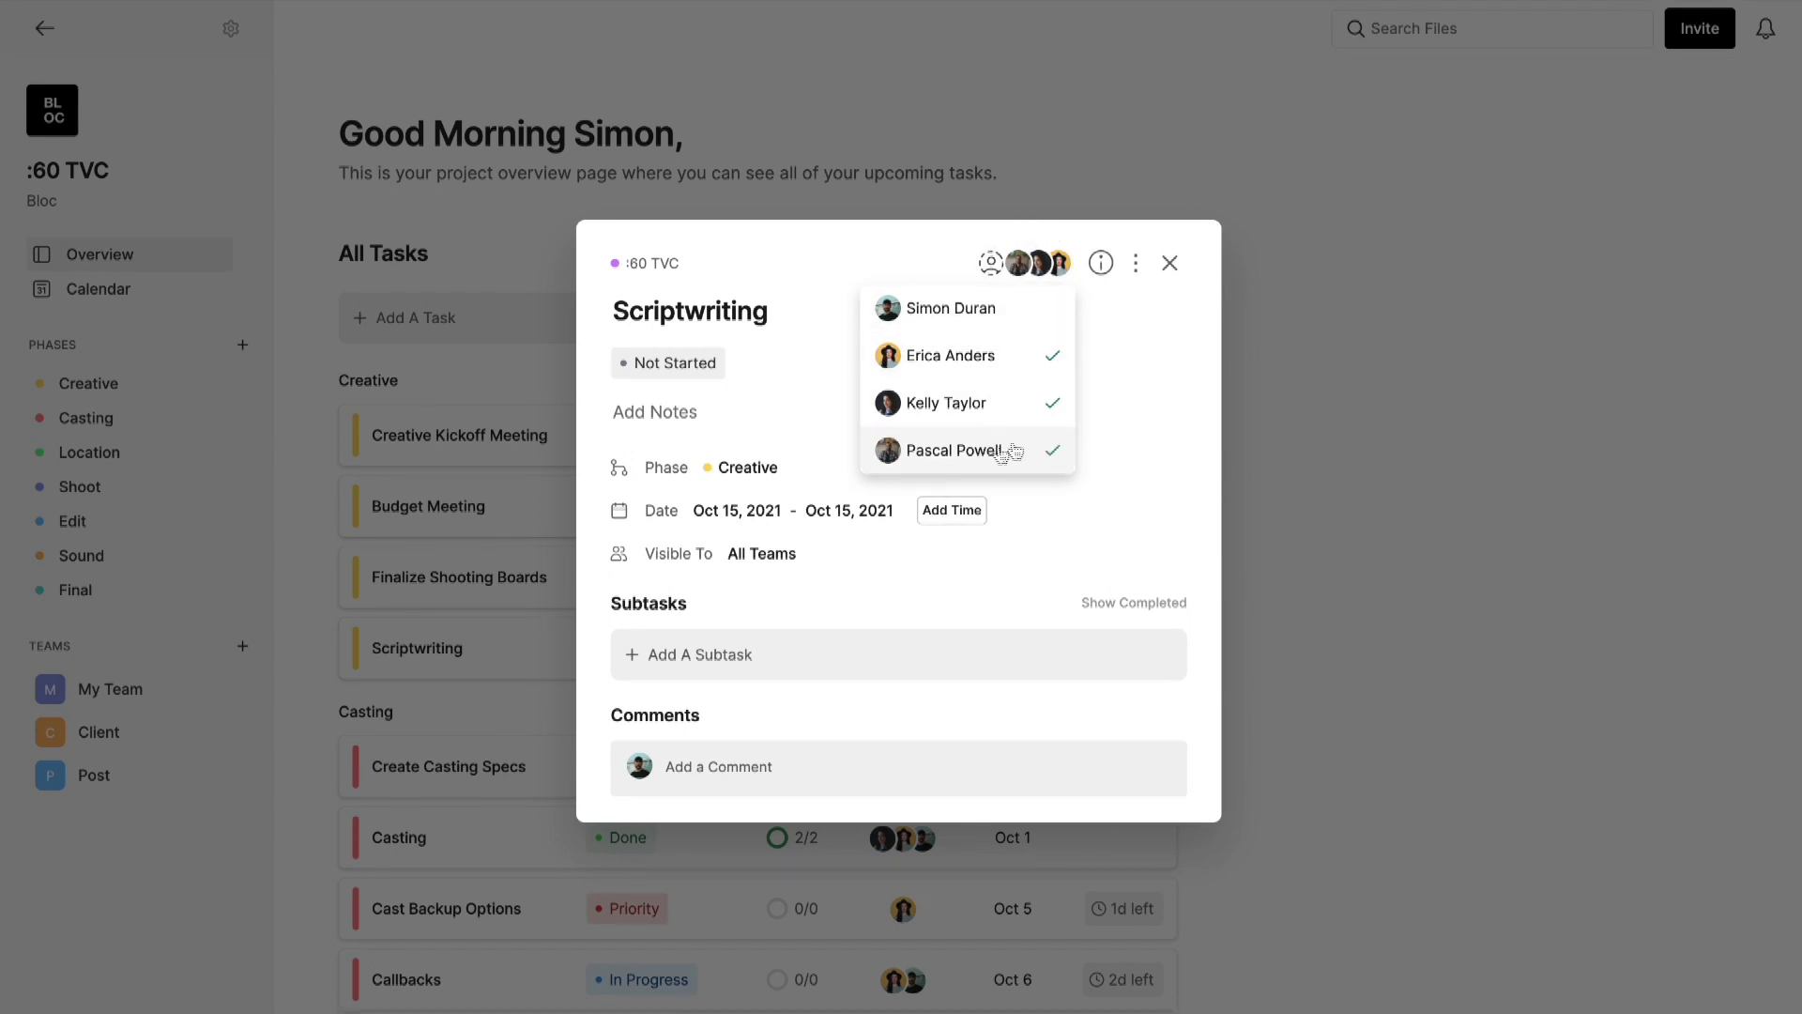
pyautogui.click(1146, 398)
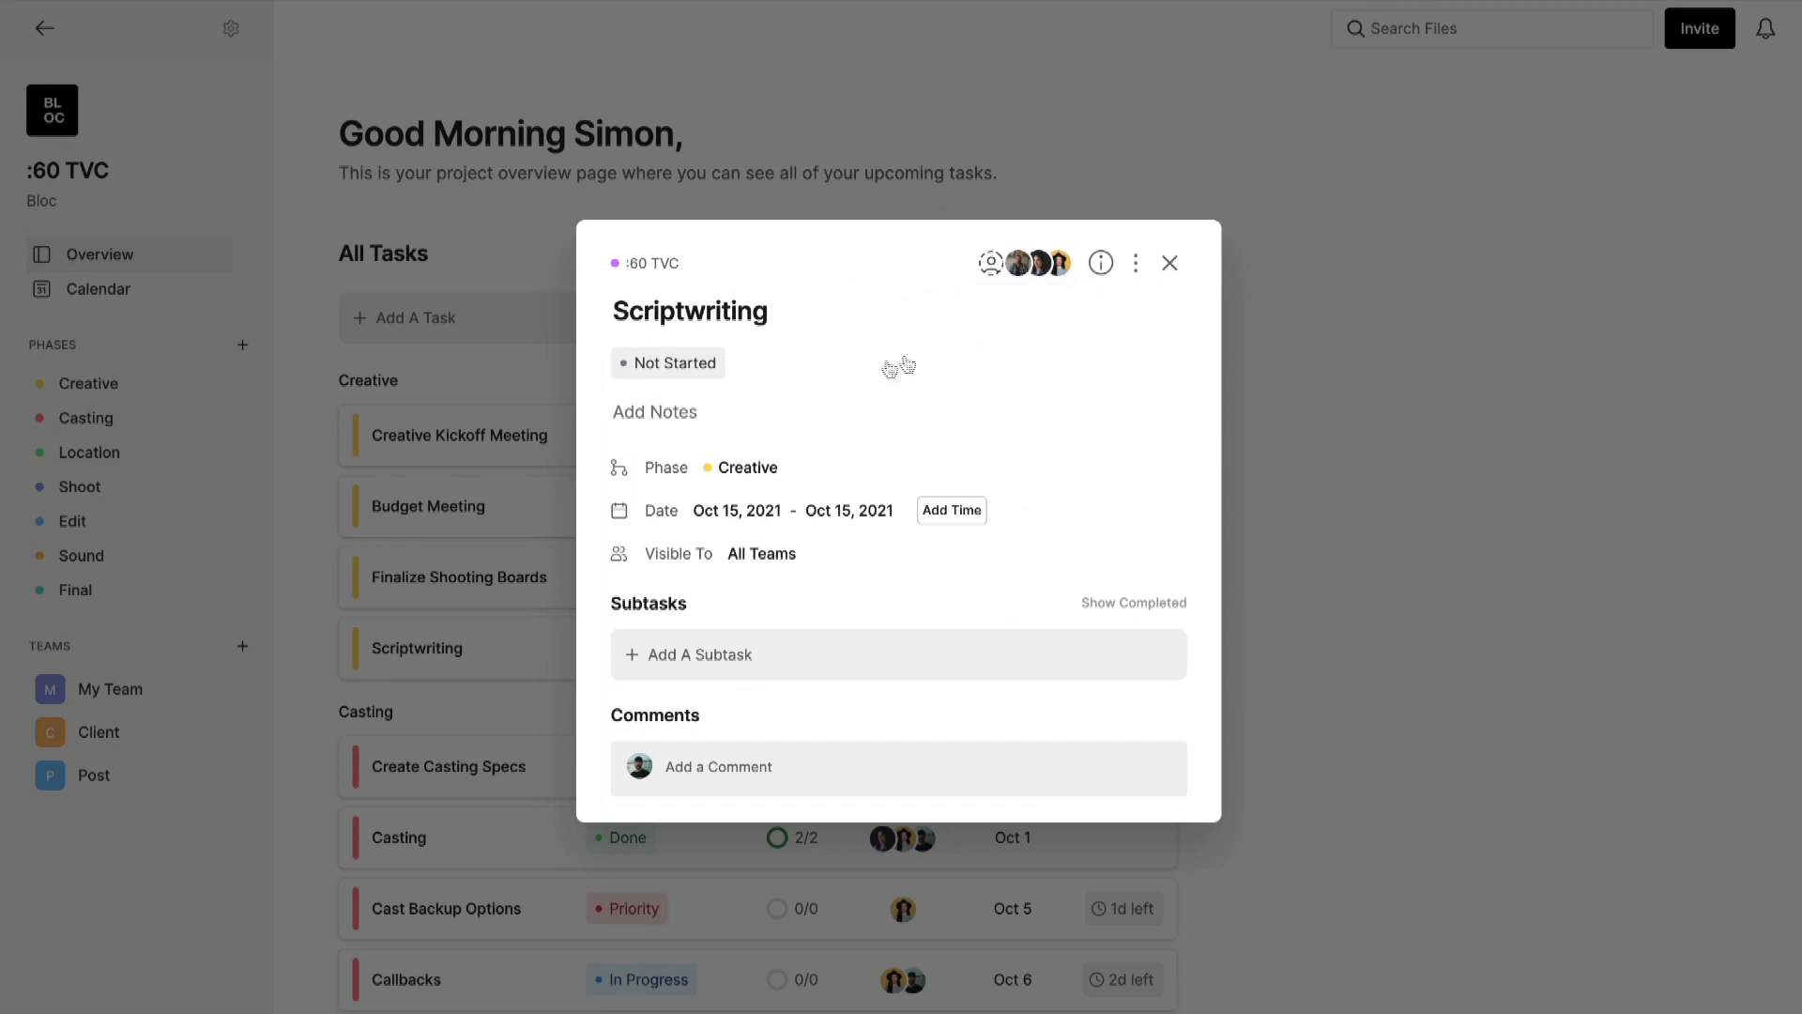
pyautogui.click(670, 411)
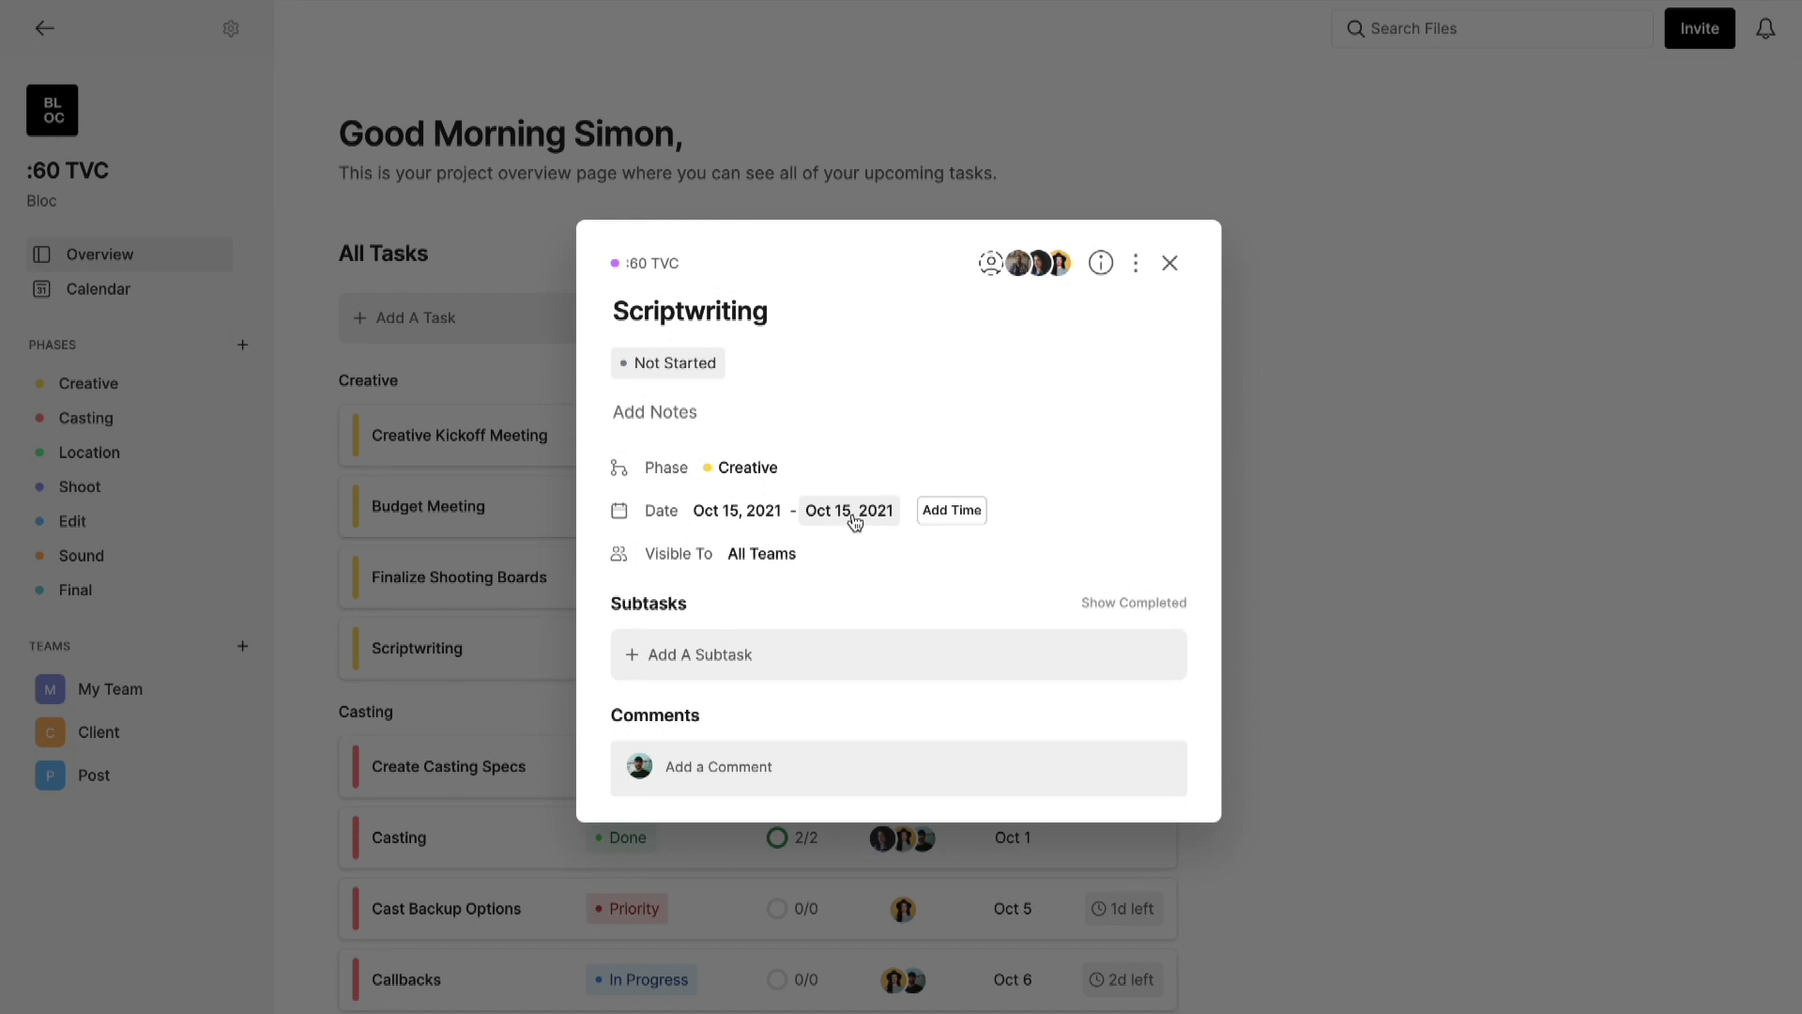
pyautogui.click(854, 516)
pyautogui.click(901, 728)
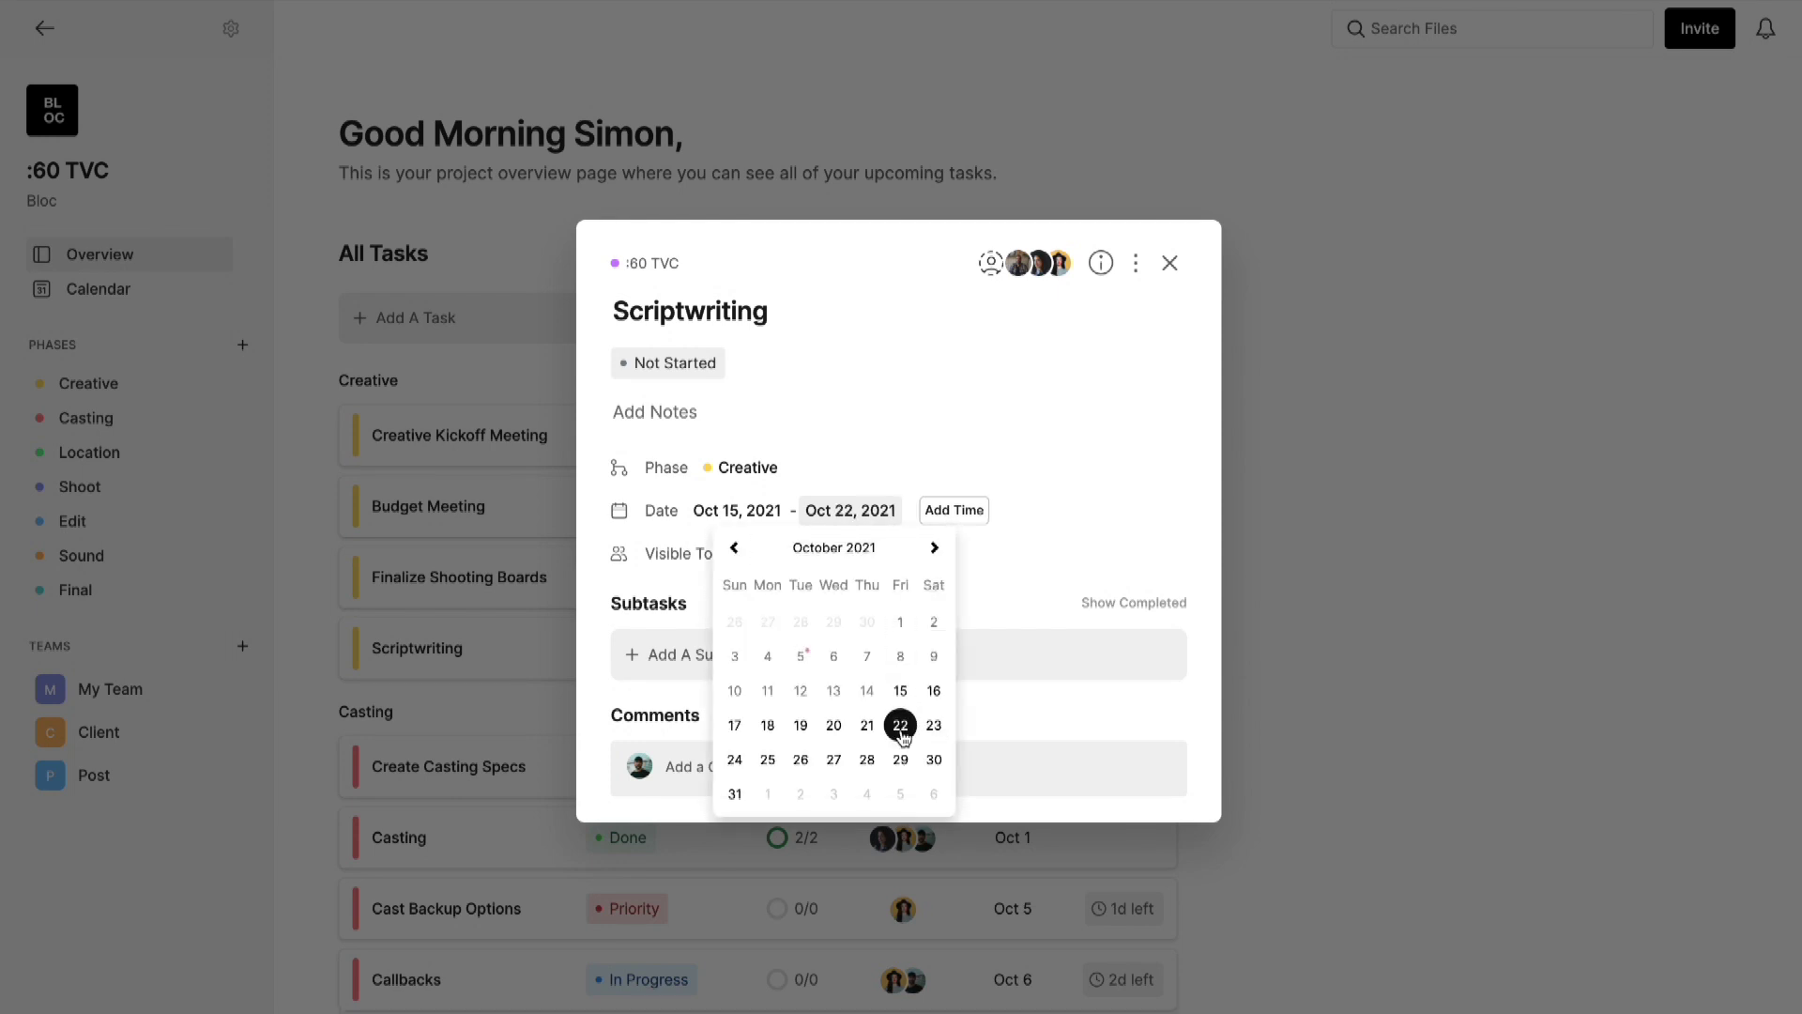
# Create a Write V1 subtask under Scriptwriting, assigned to the second listed team member and due October 18
pyautogui.click(990, 649)
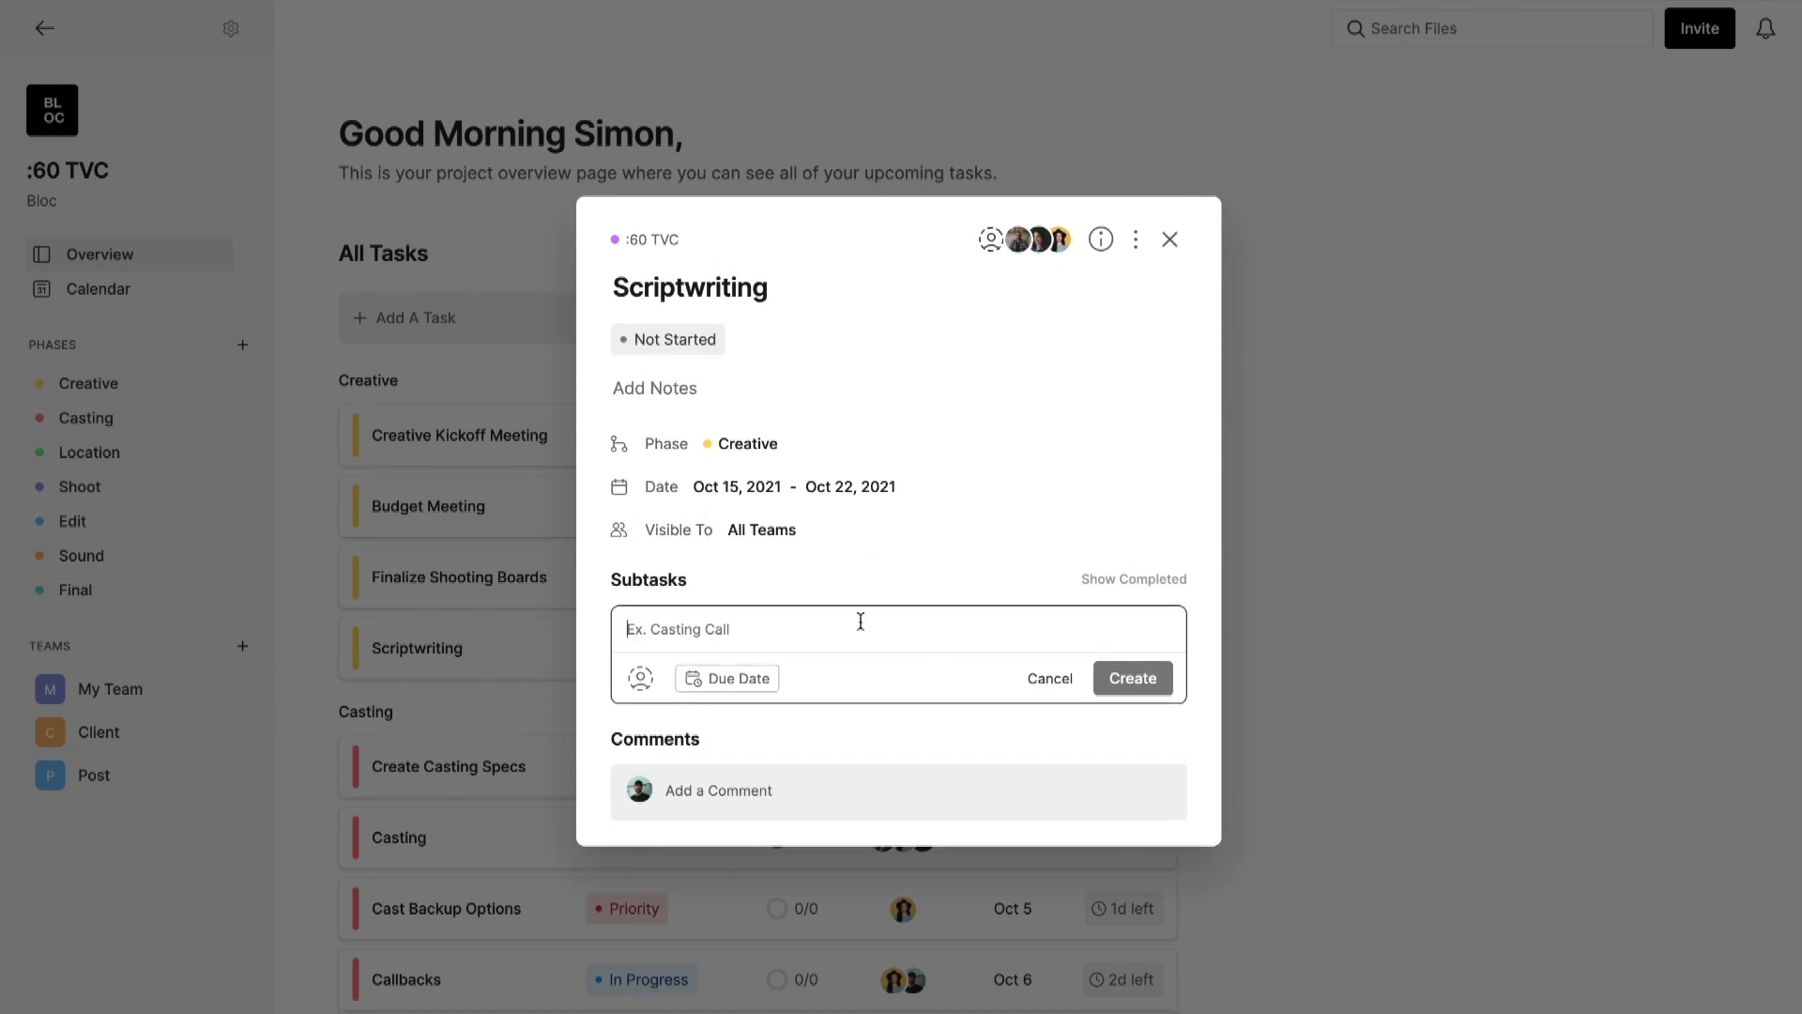
pyautogui.write('Write V1')
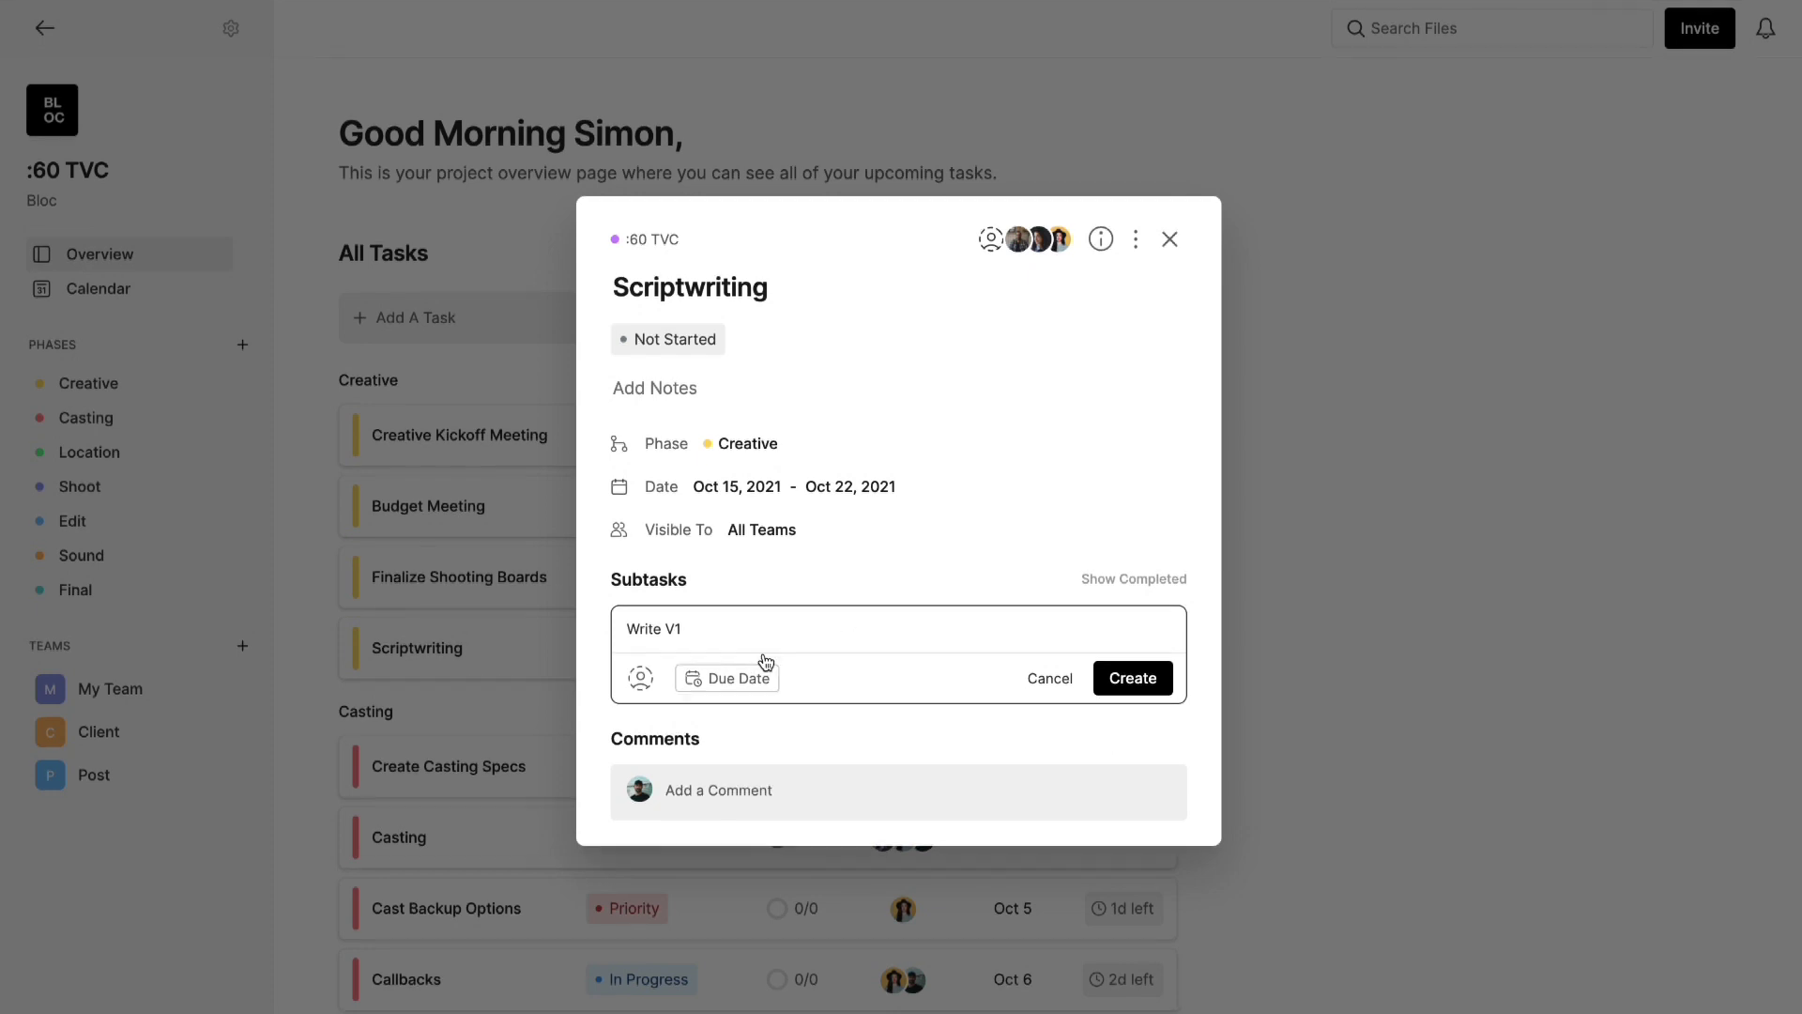
pyautogui.click(641, 679)
pyautogui.click(732, 770)
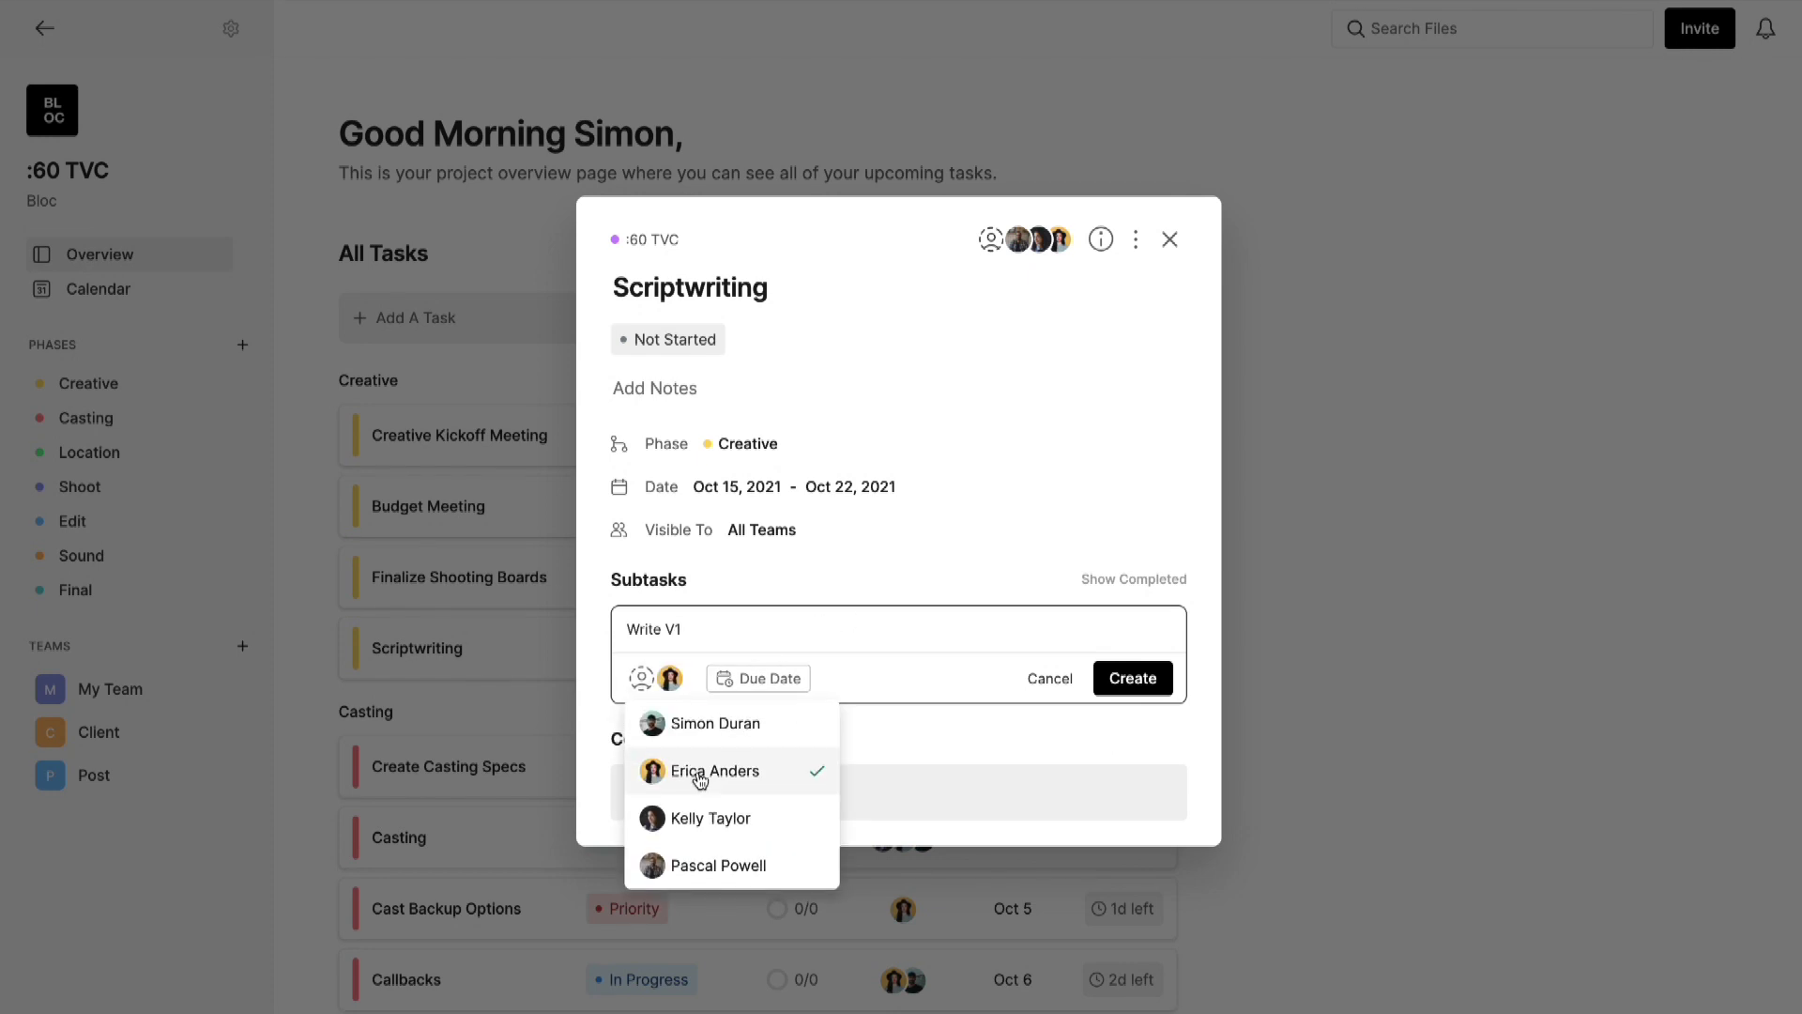
pyautogui.click(763, 678)
pyautogui.click(696, 893)
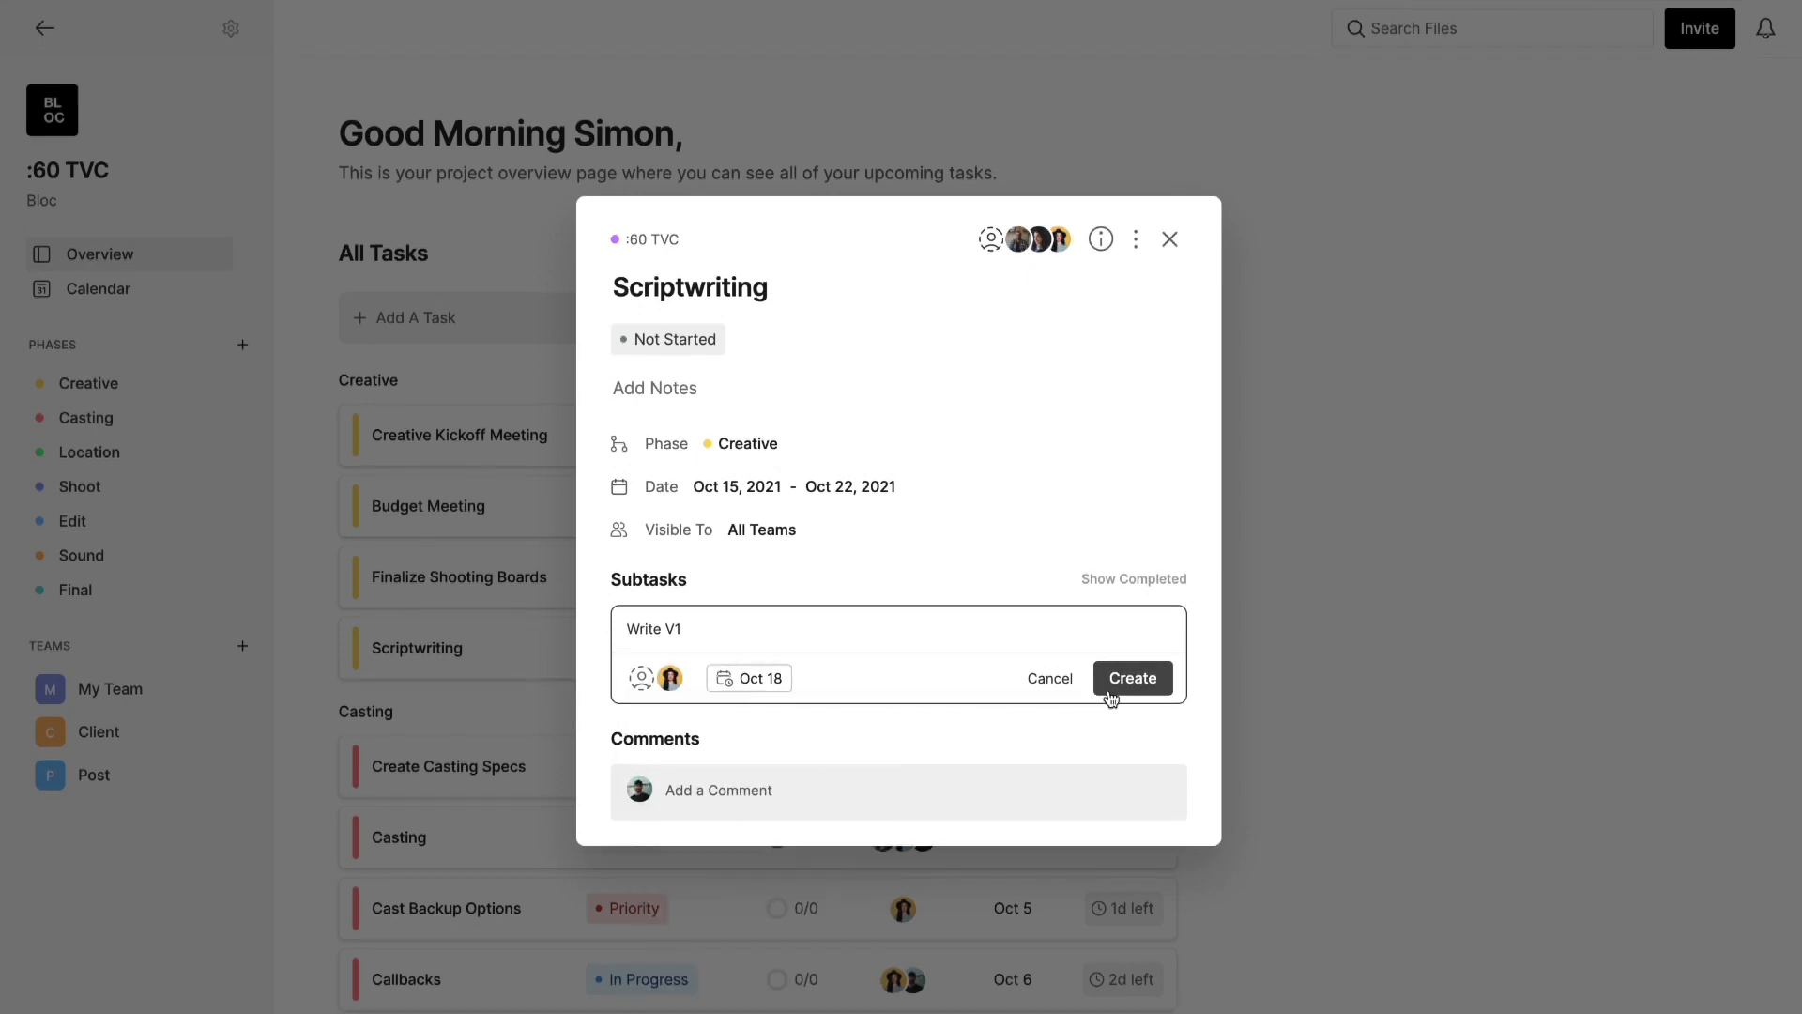
pyautogui.click(1133, 678)
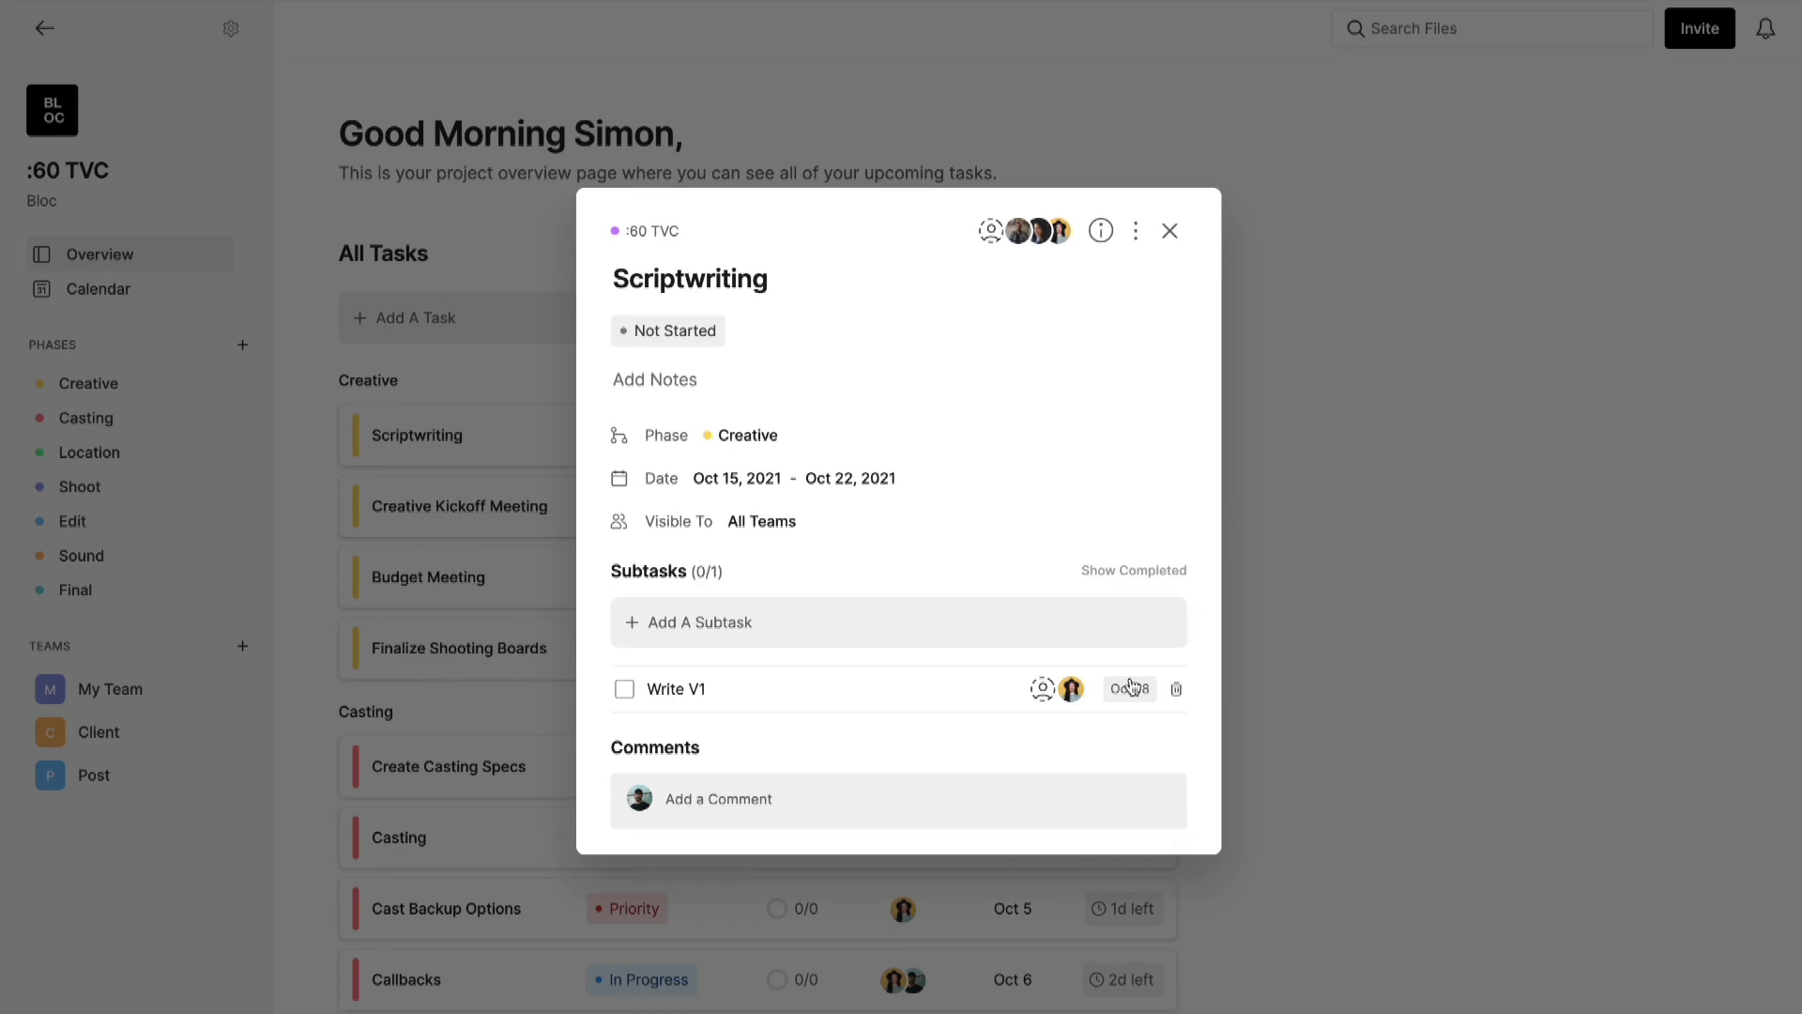
pyautogui.click(701, 793)
pyautogui.write('@')
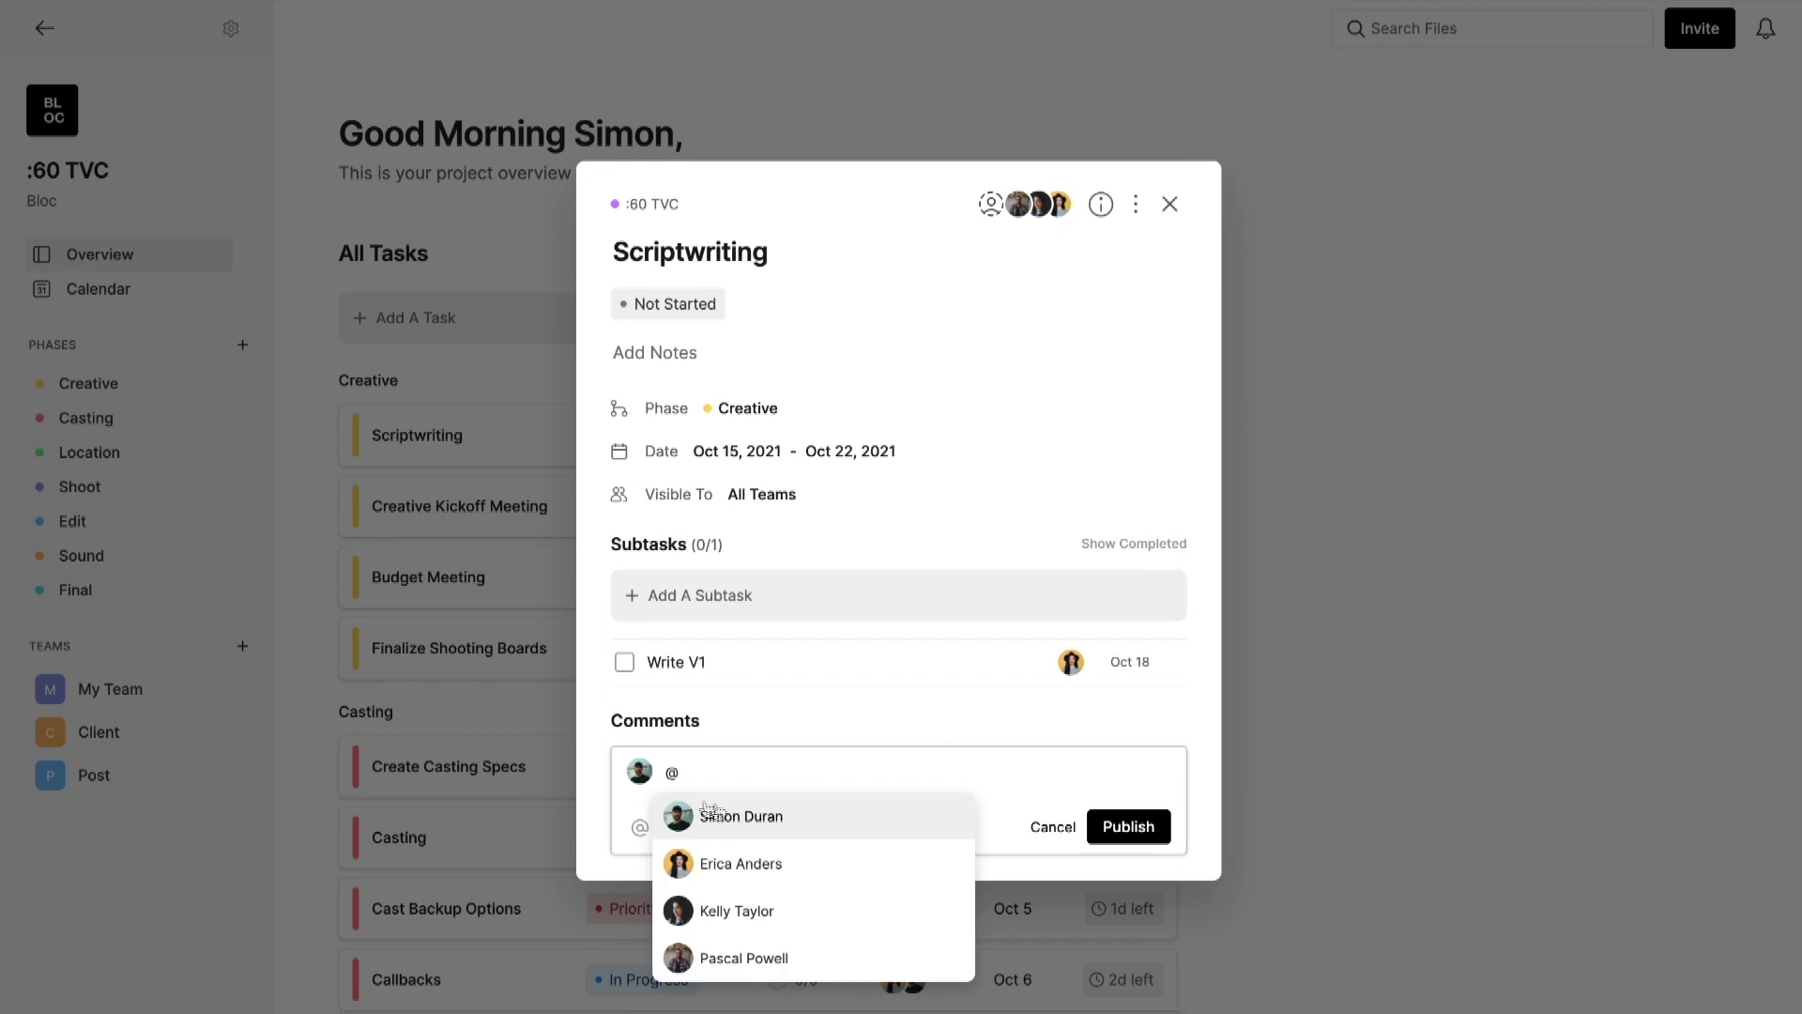
pyautogui.click(751, 918)
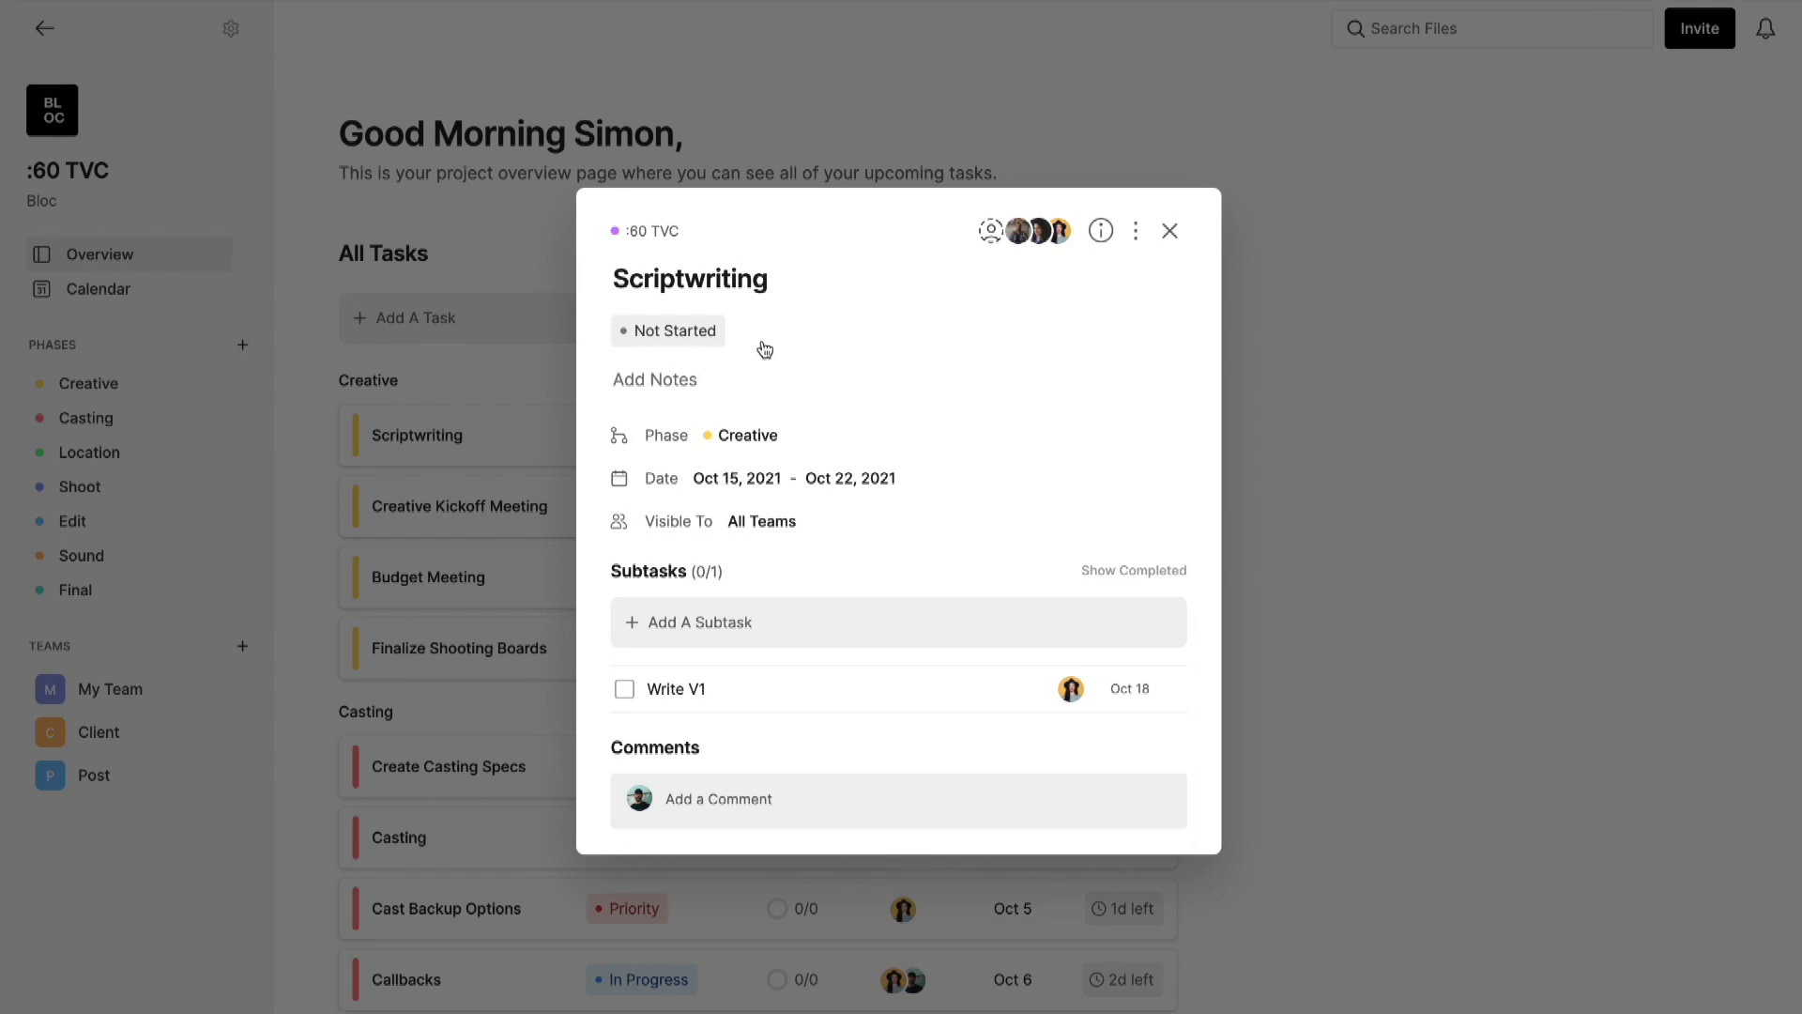
# Set the Scriptwriting task's status to In Progress and close its details
pyautogui.click(691, 343)
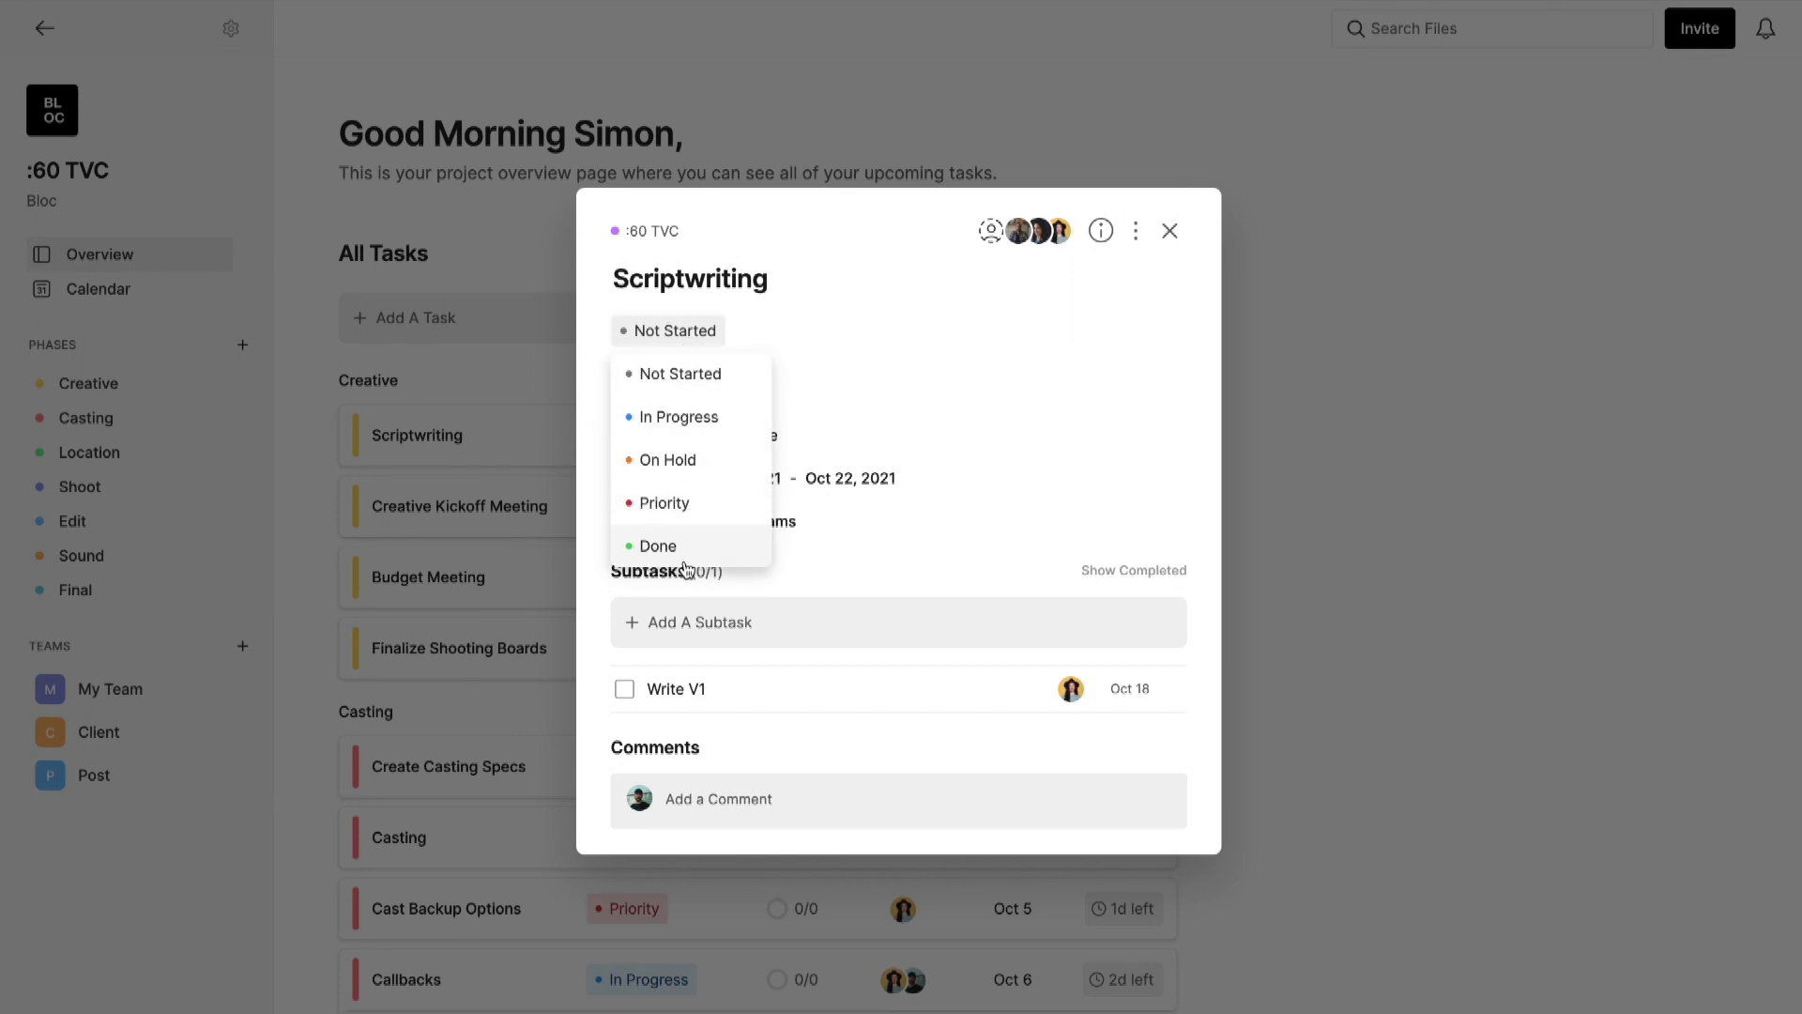
pyautogui.click(703, 422)
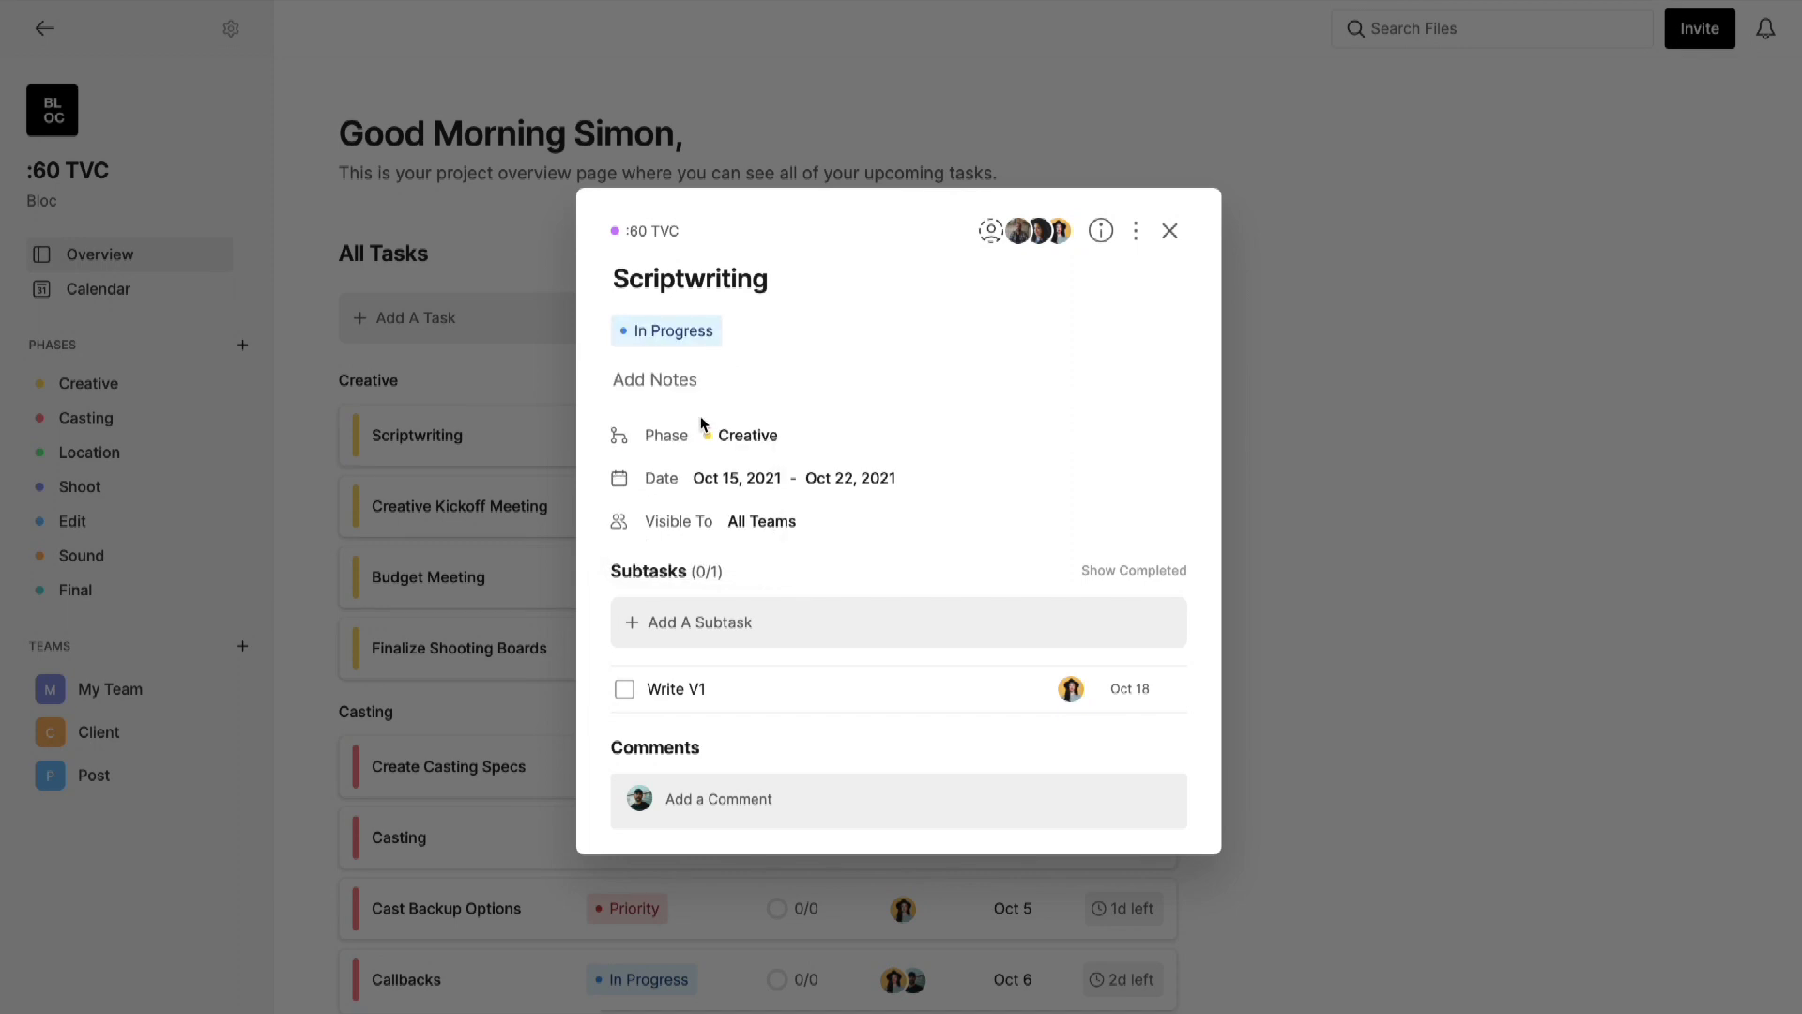
pyautogui.click(1322, 354)
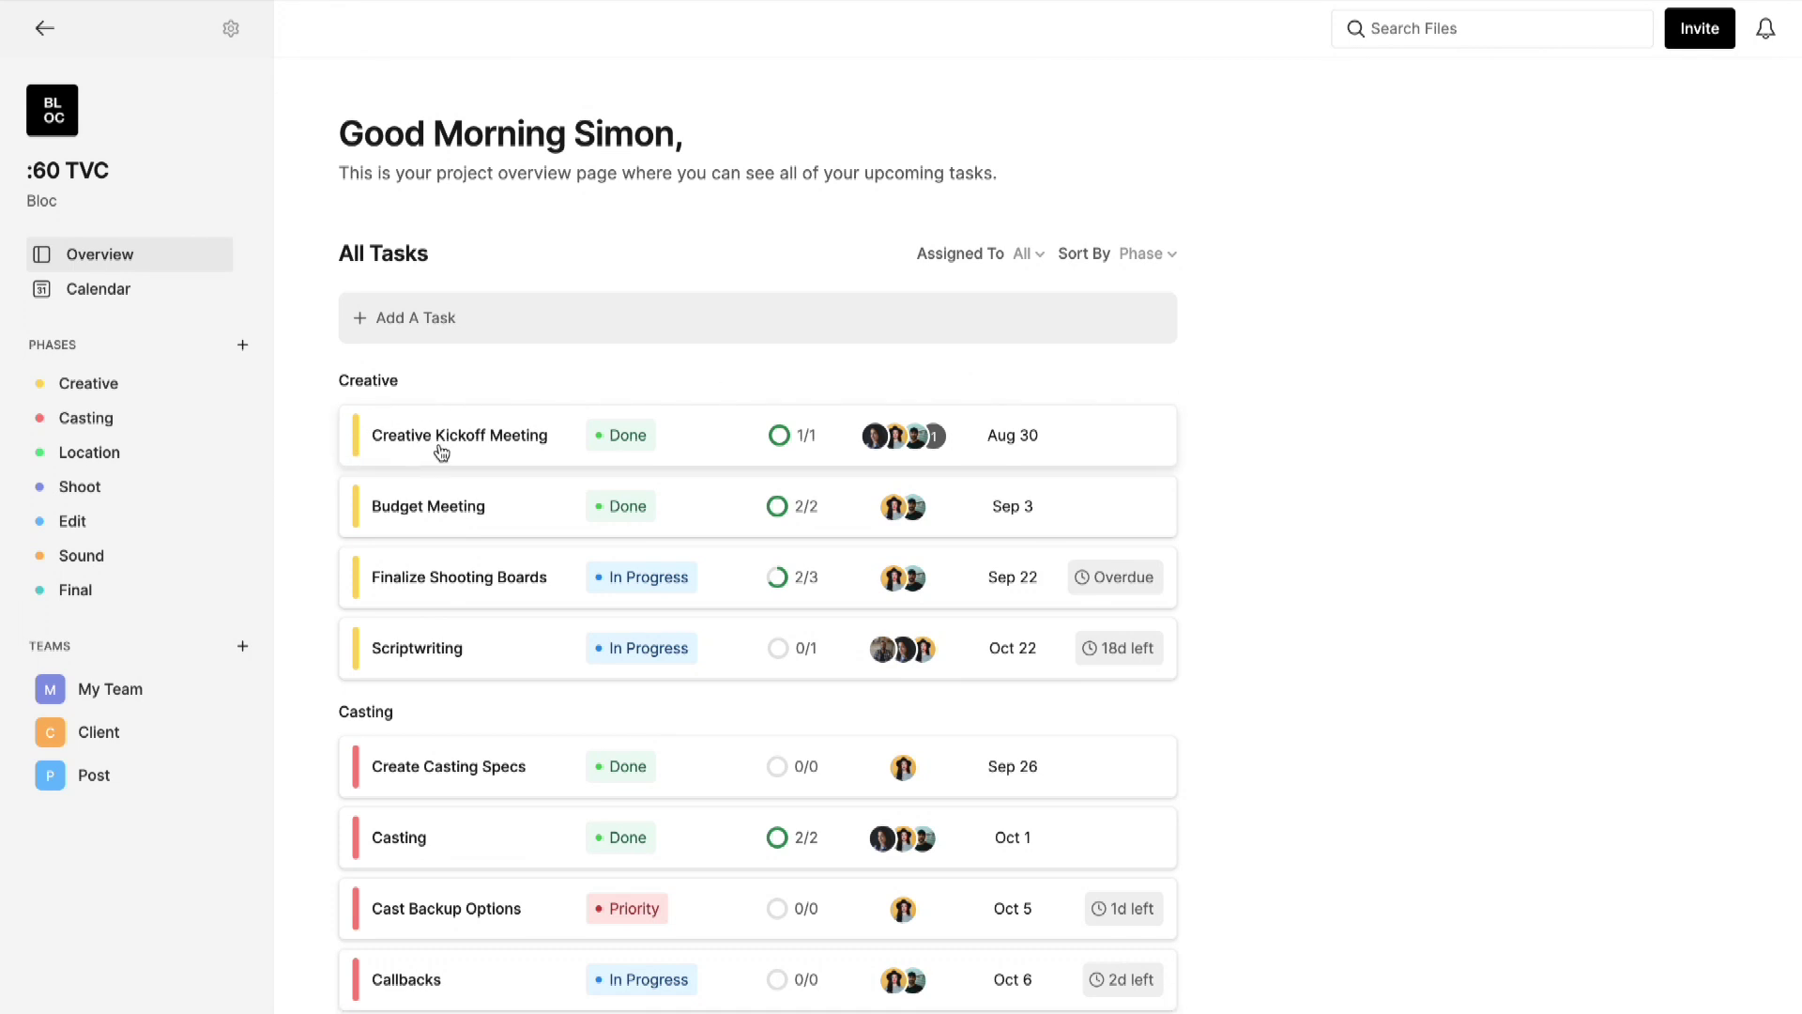
# Change the status of the Creative Kickoff Meeting task to On Hold
pyautogui.click(619, 437)
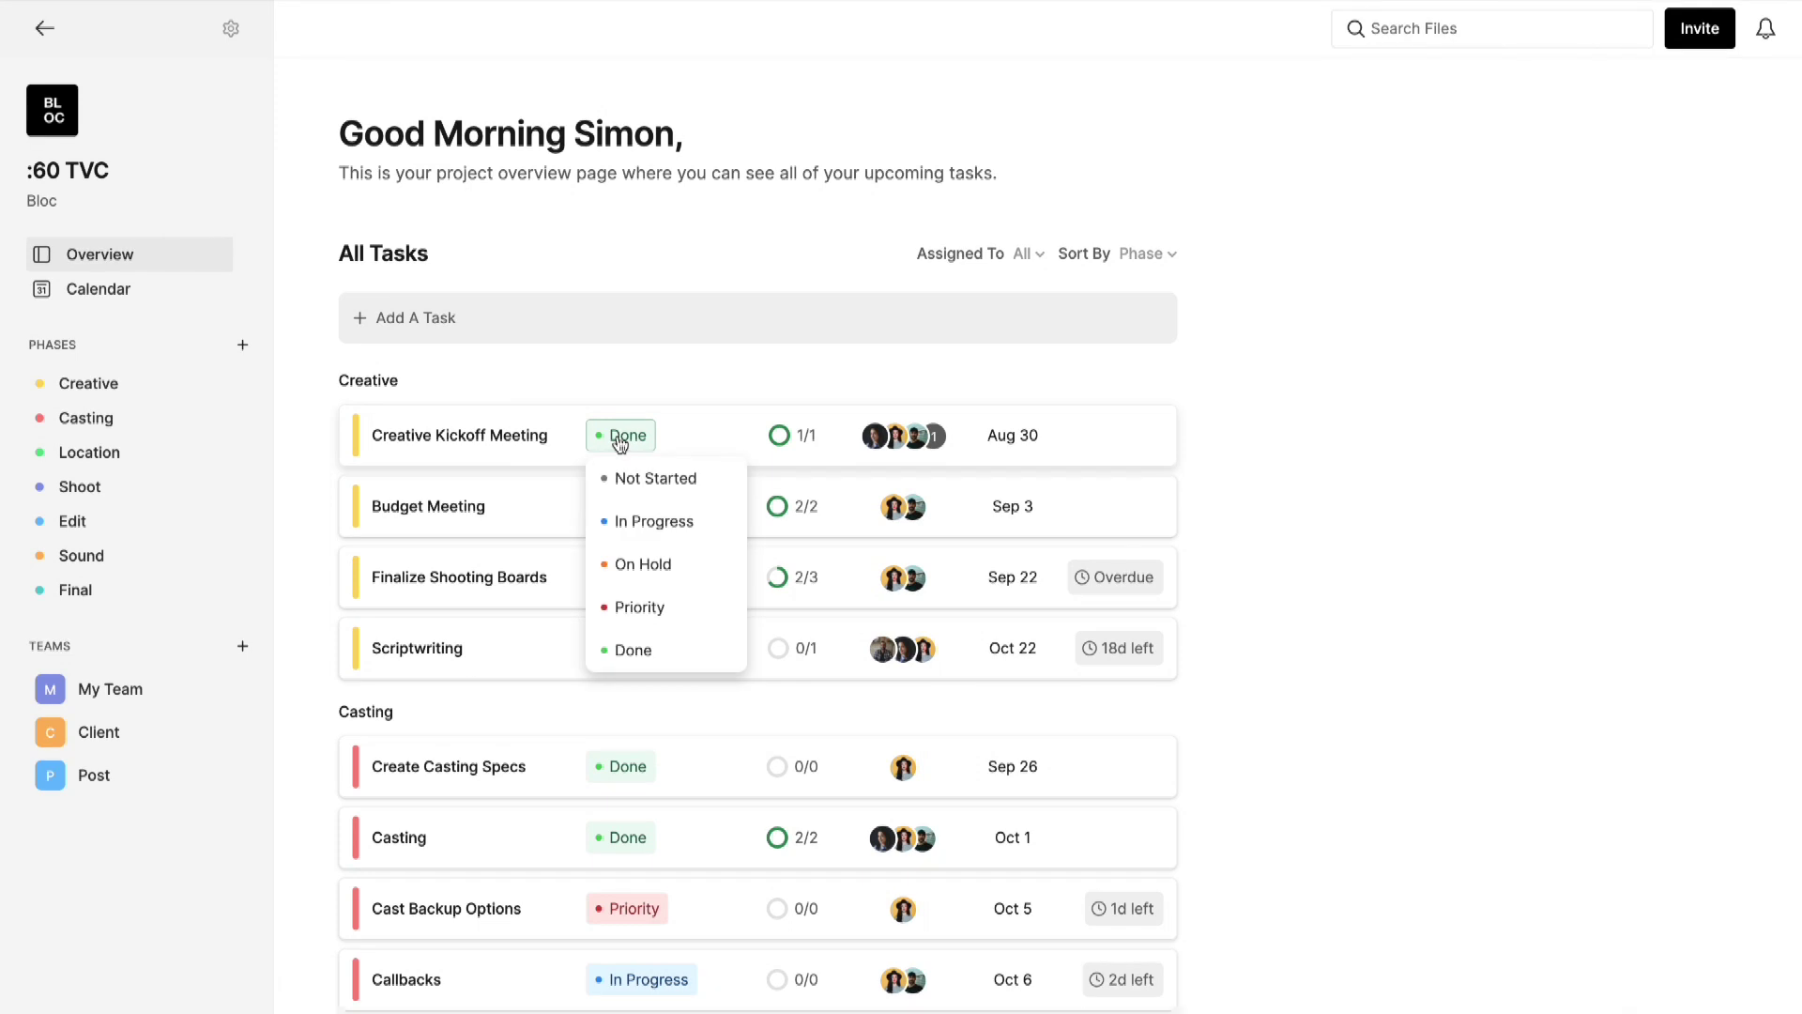
pyautogui.click(618, 563)
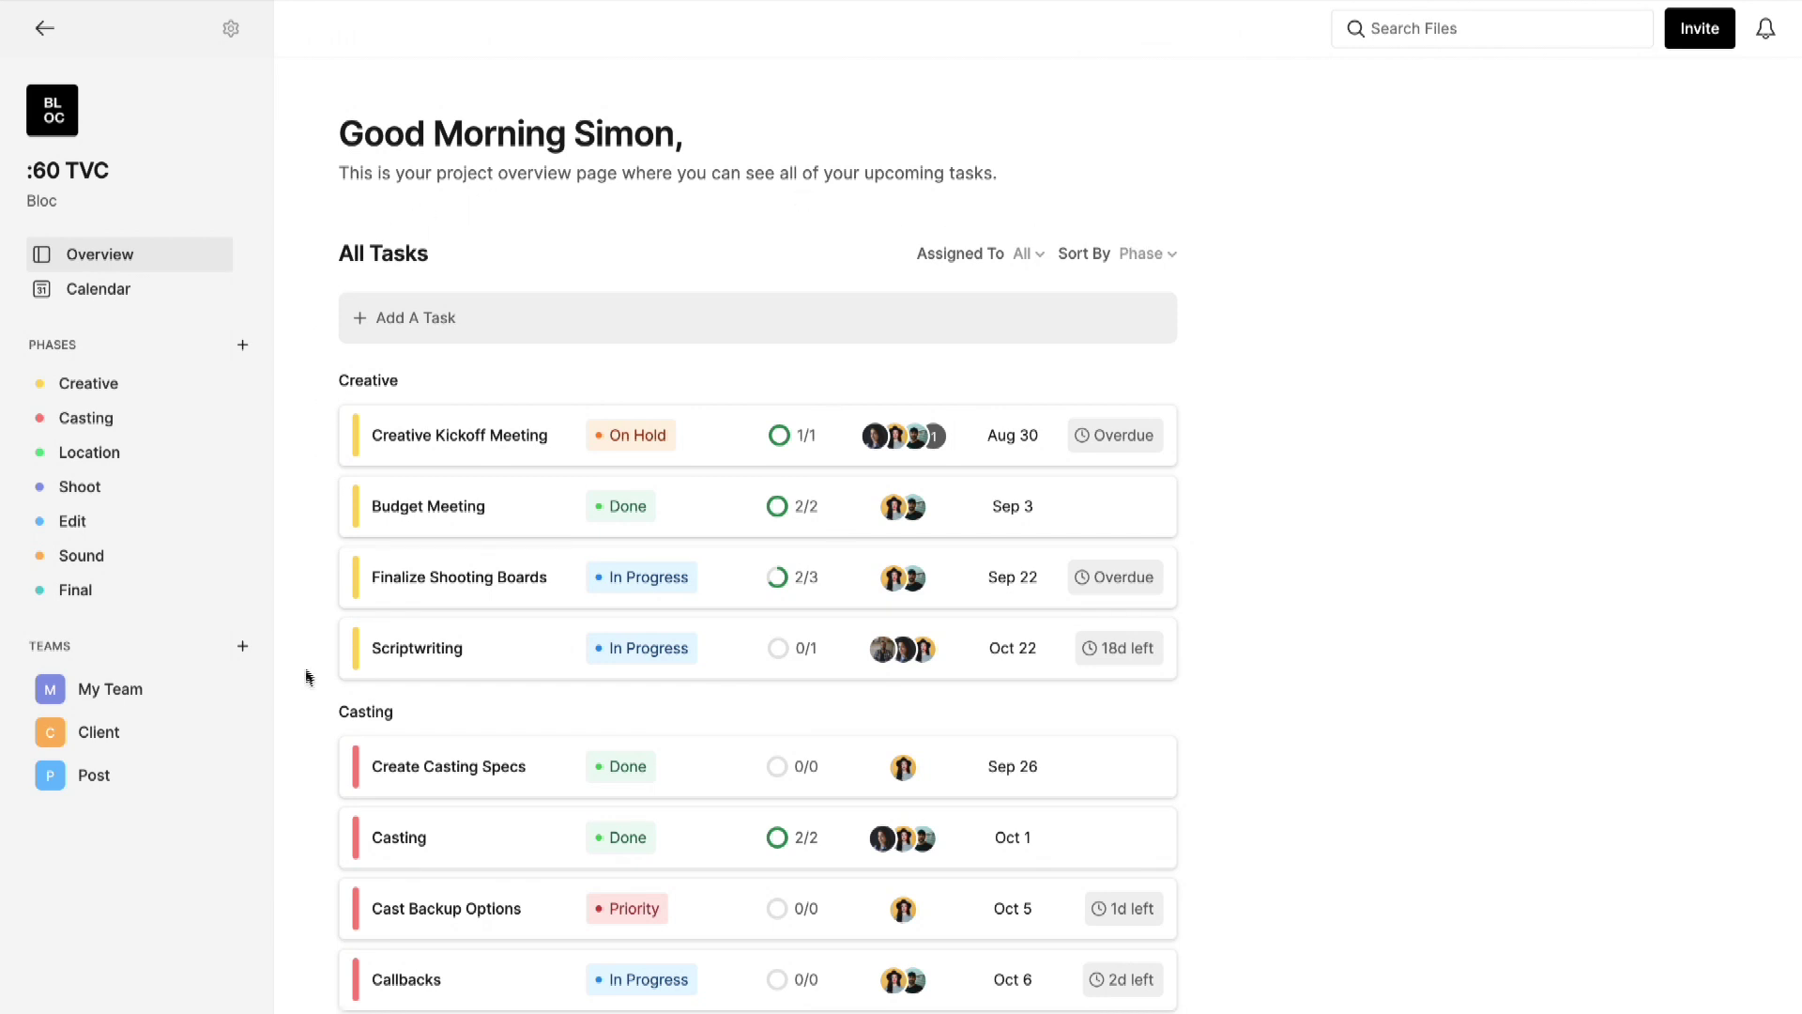
# Look through the tasks grouped by phase and sort the All Tasks list by date
pyautogui.scroll(-6, 302, 511)
pyautogui.scroll(-5, 302, 512)
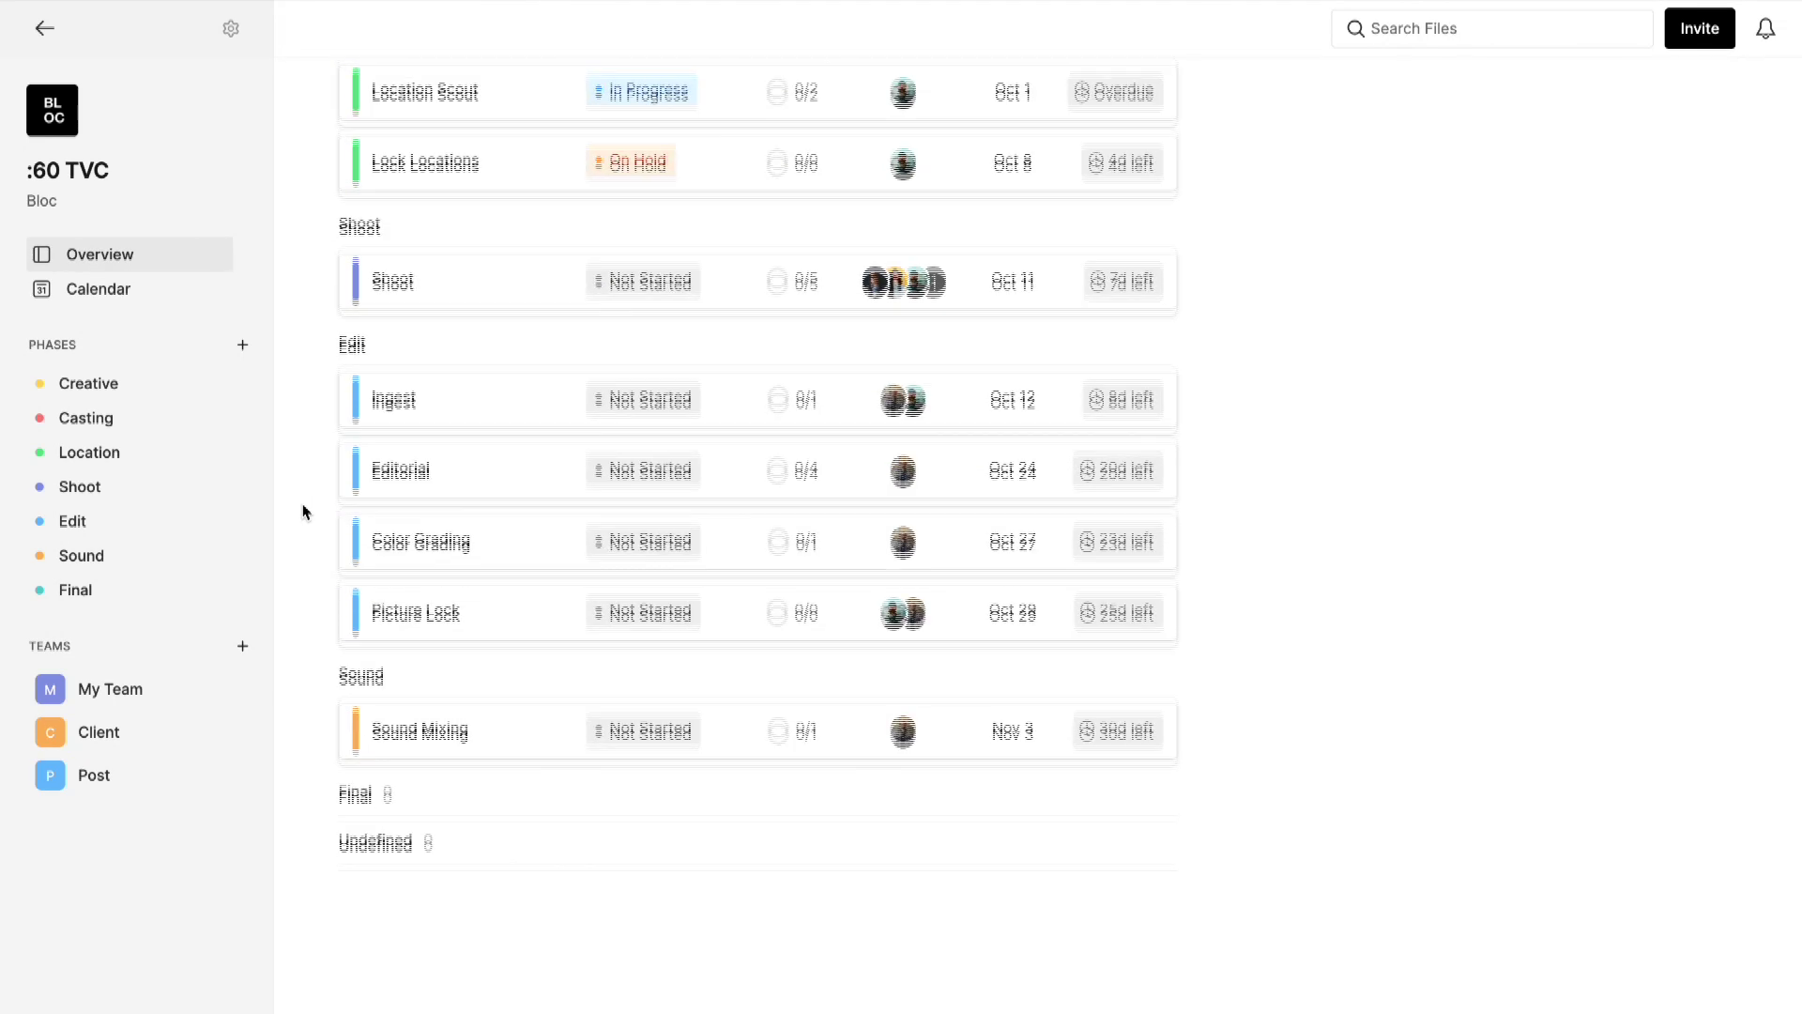
pyautogui.scroll(11, 303, 511)
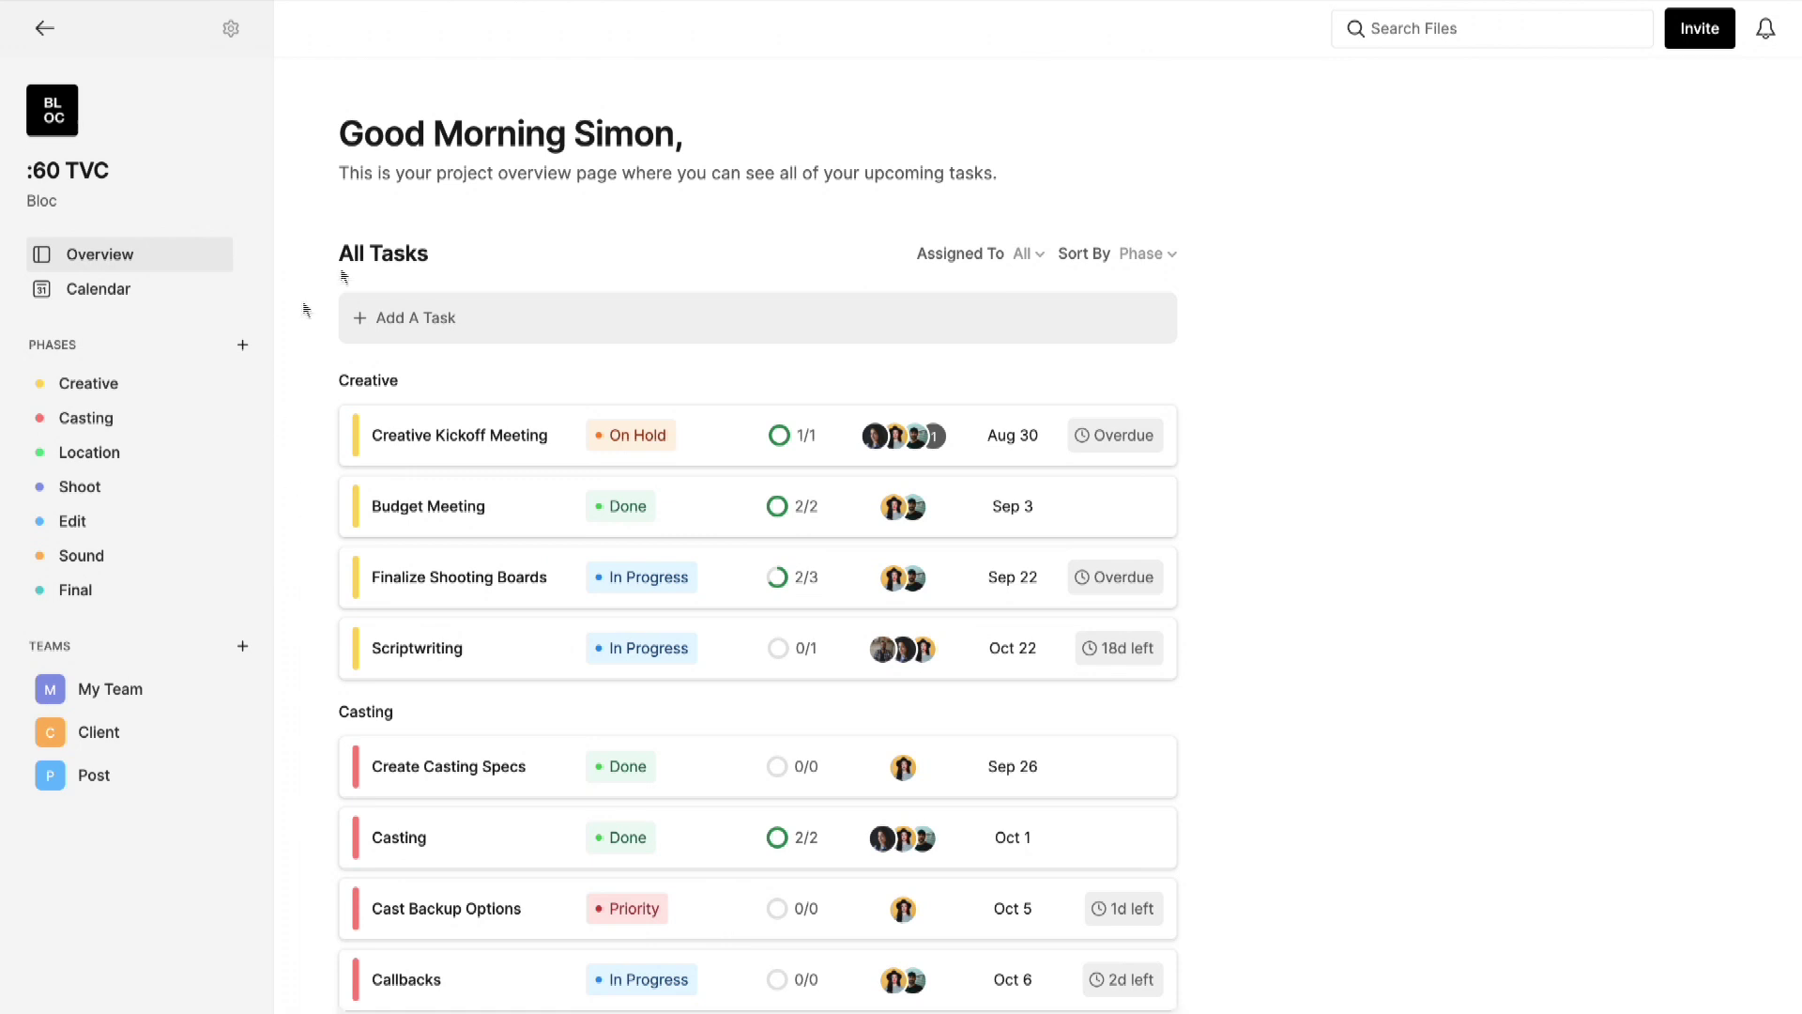
pyautogui.click(1185, 255)
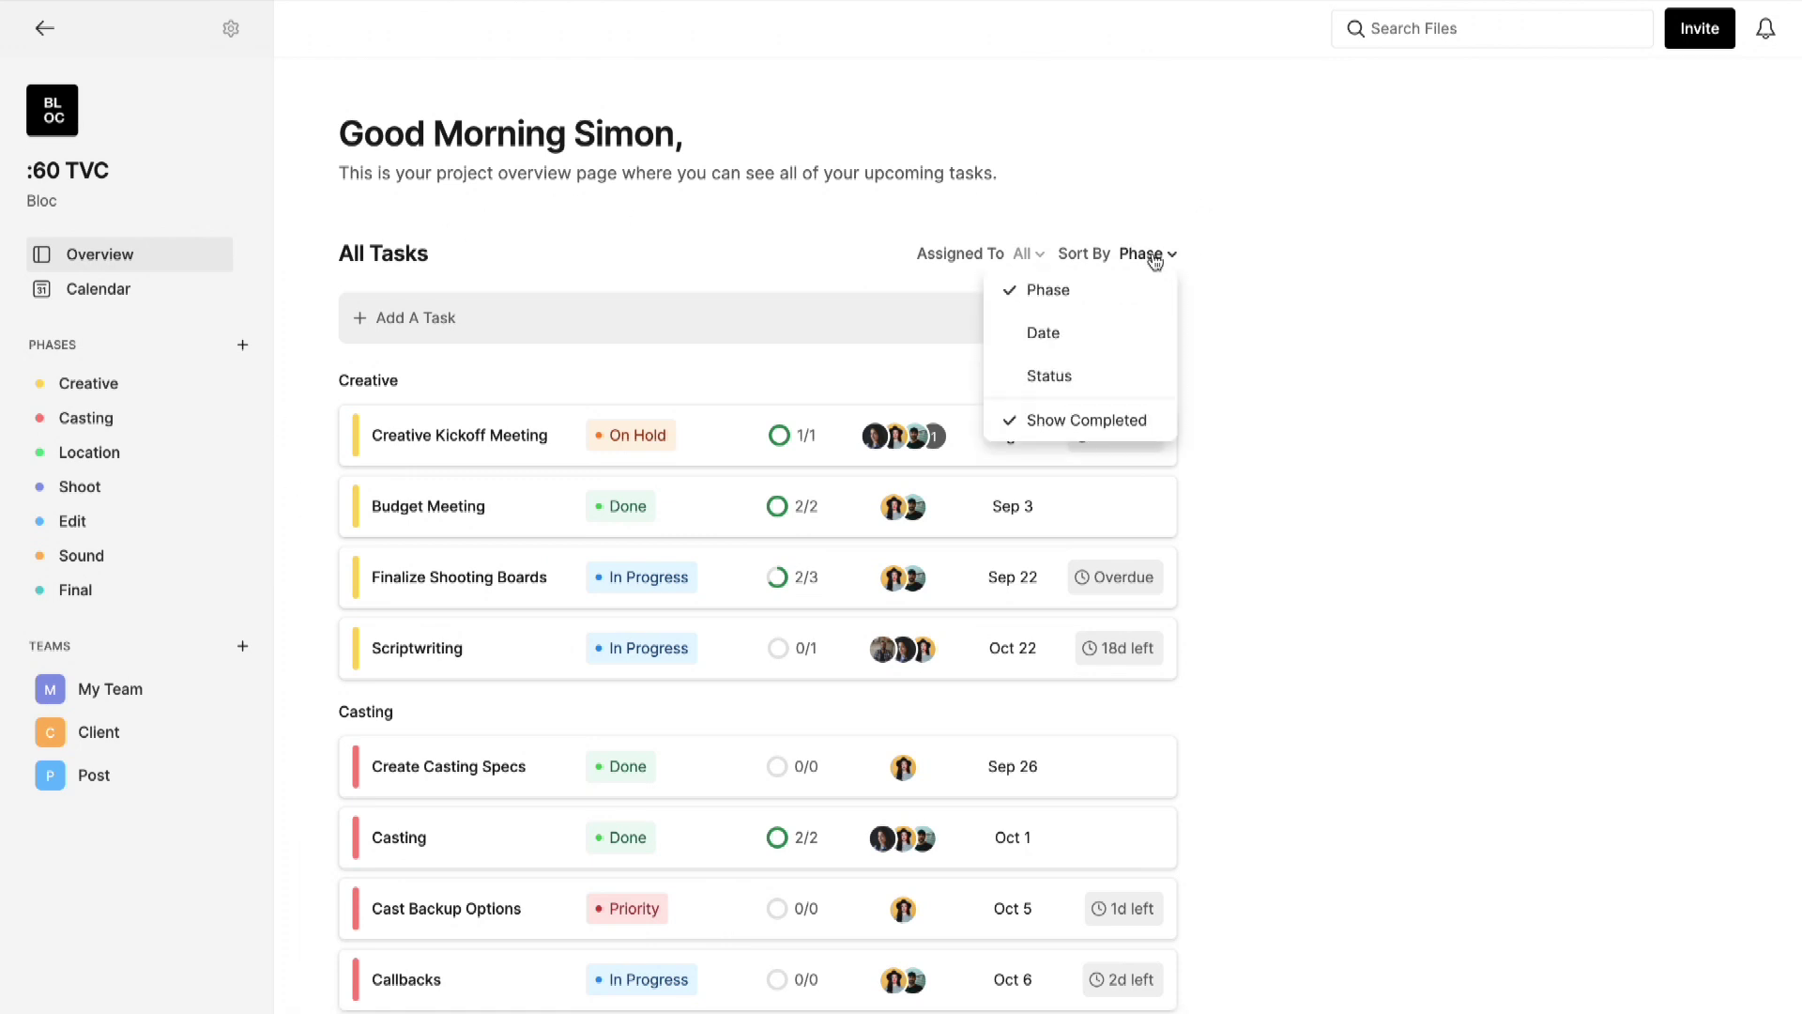
pyautogui.click(1070, 338)
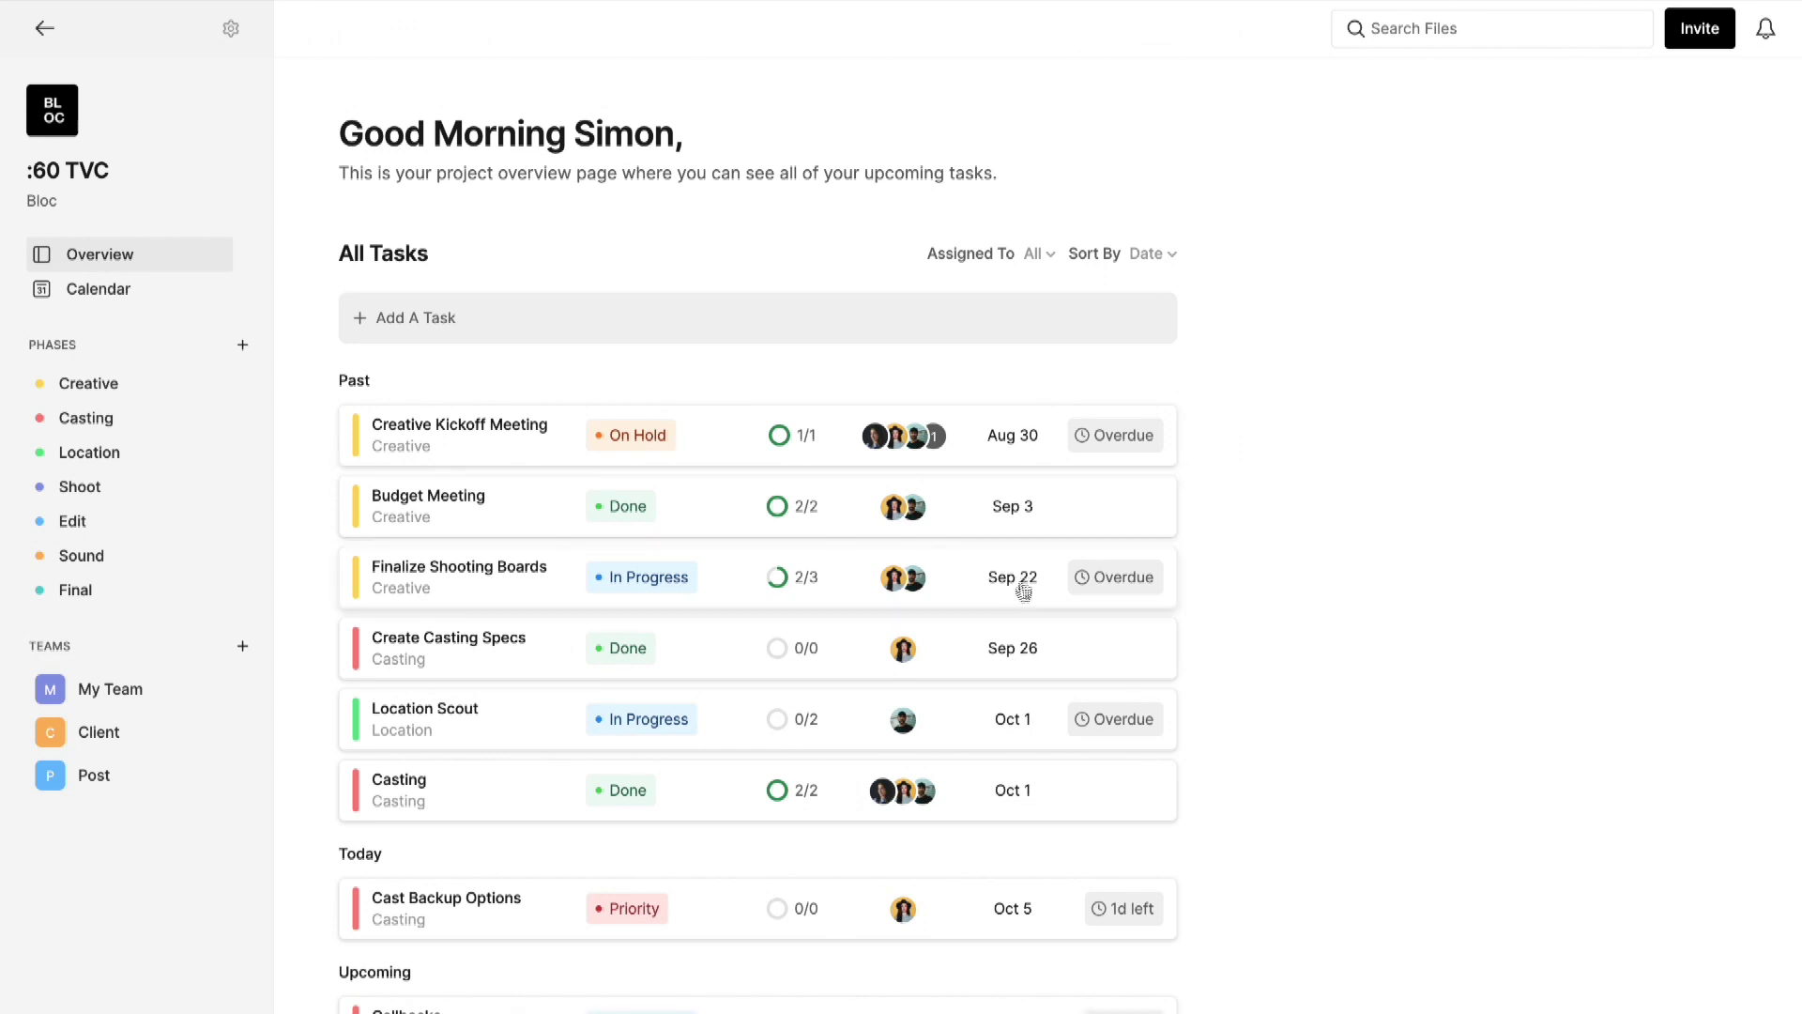
# Look through the date-sorted tasks and sort the All Tasks list by status
pyautogui.scroll(-6, 1023, 614)
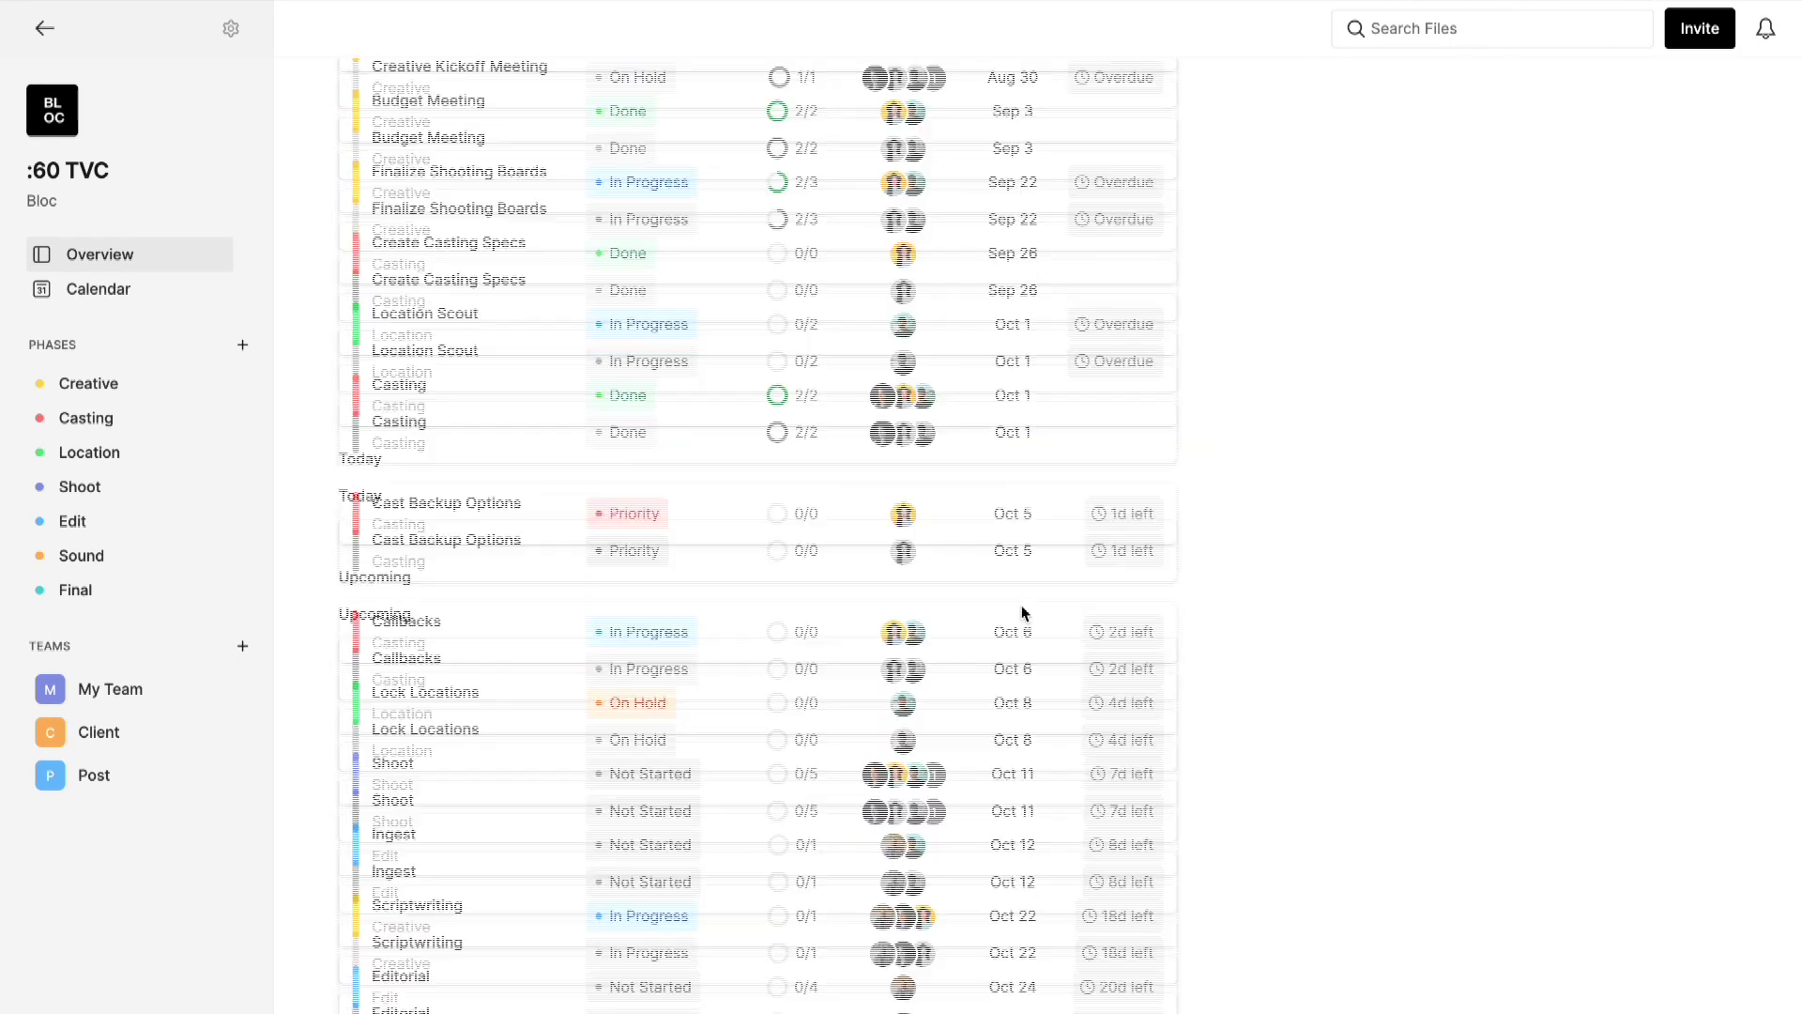
pyautogui.scroll(5, 1023, 612)
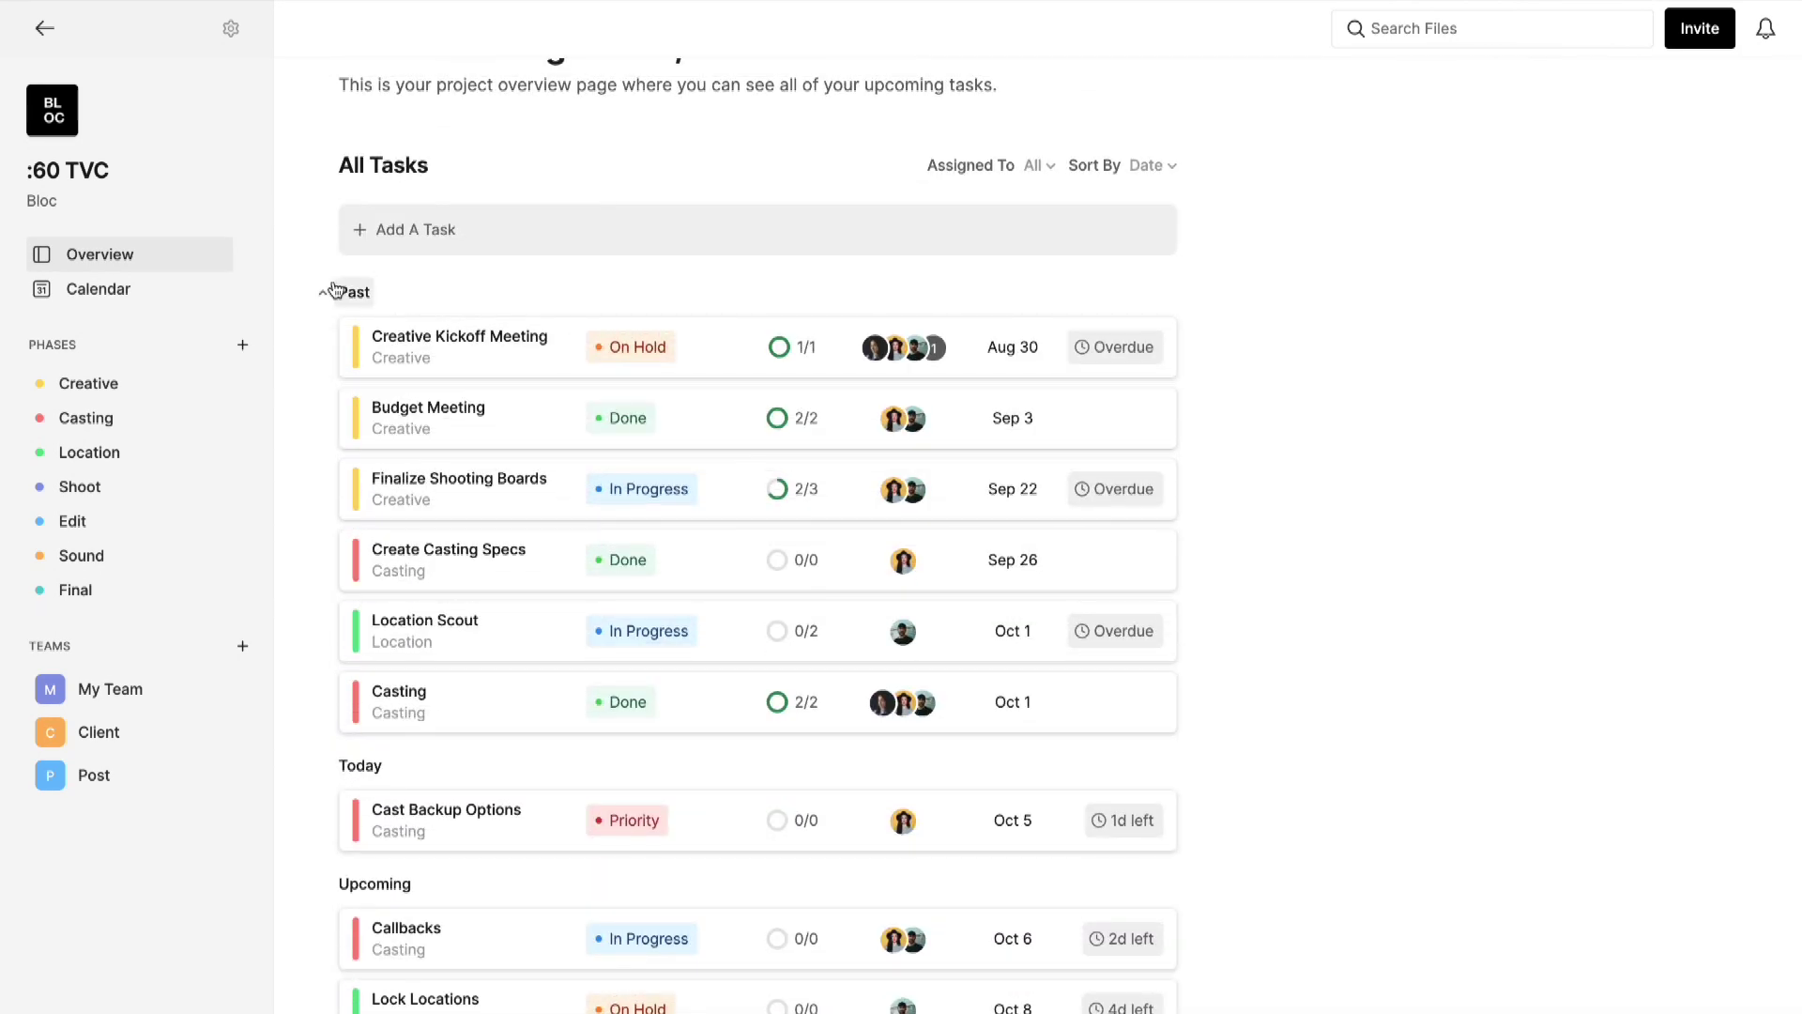
pyautogui.scroll(-7, 346, 769)
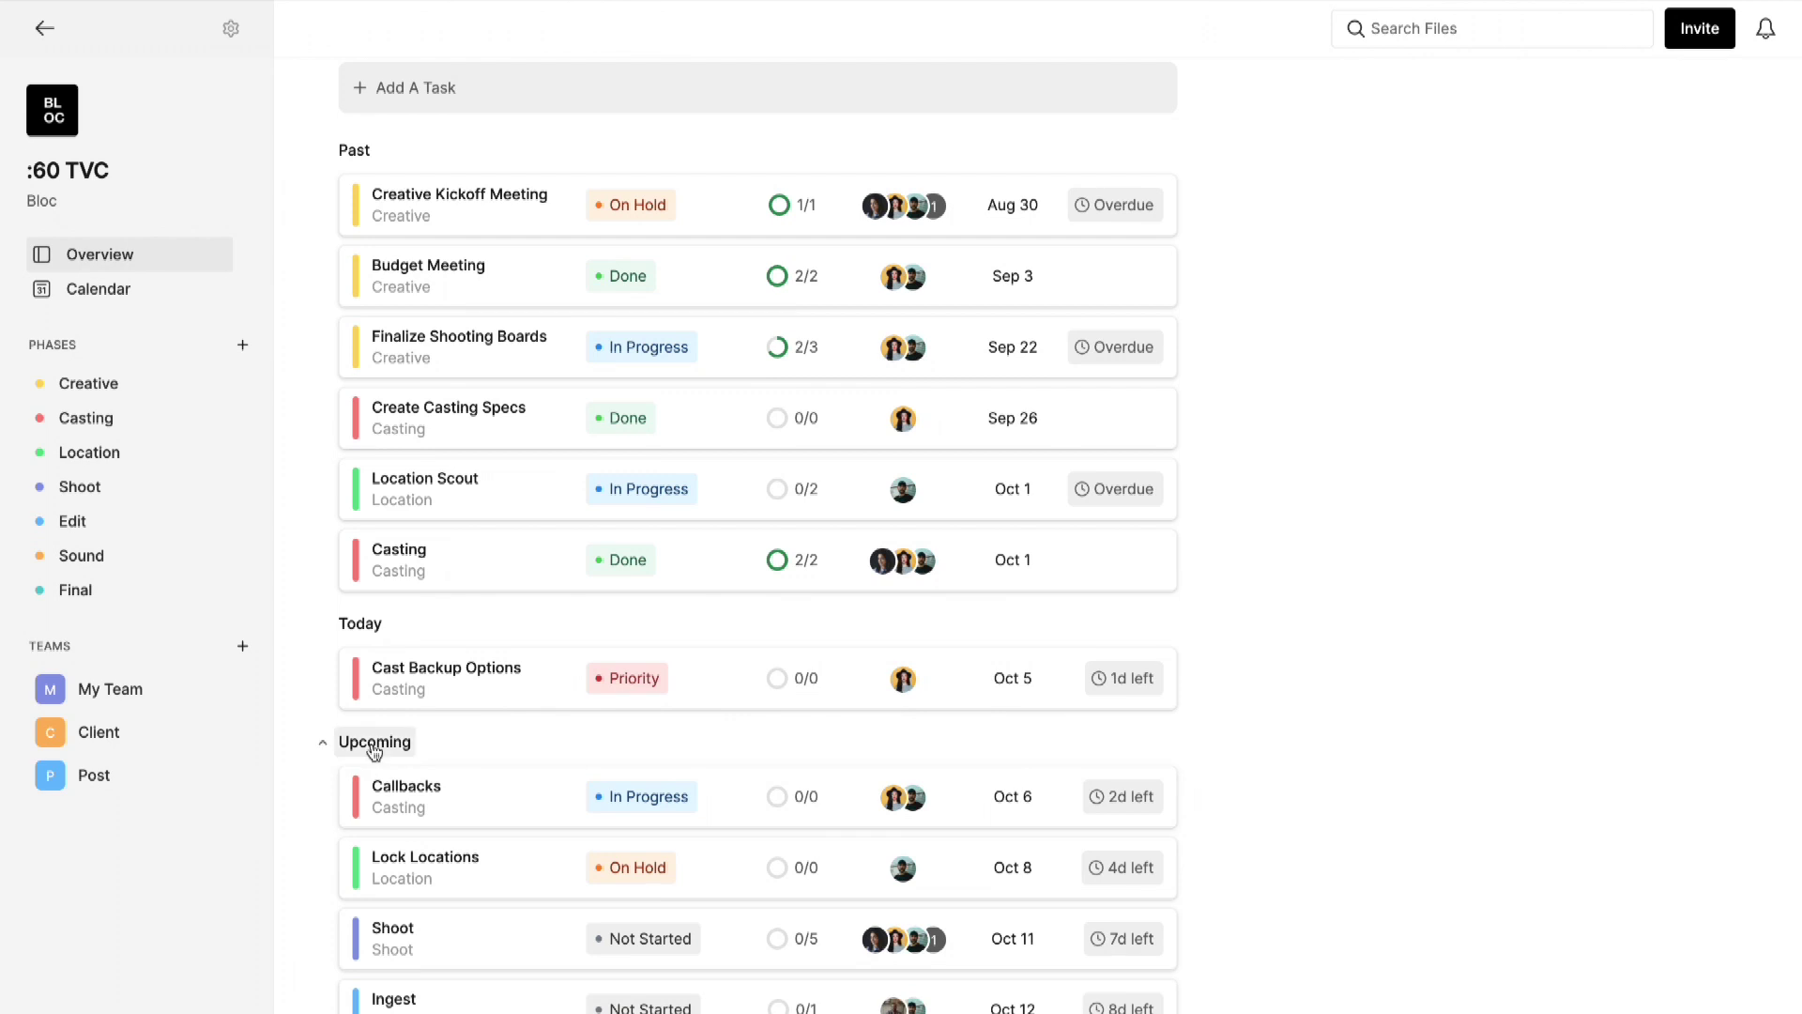
pyautogui.scroll(-1, 375, 751)
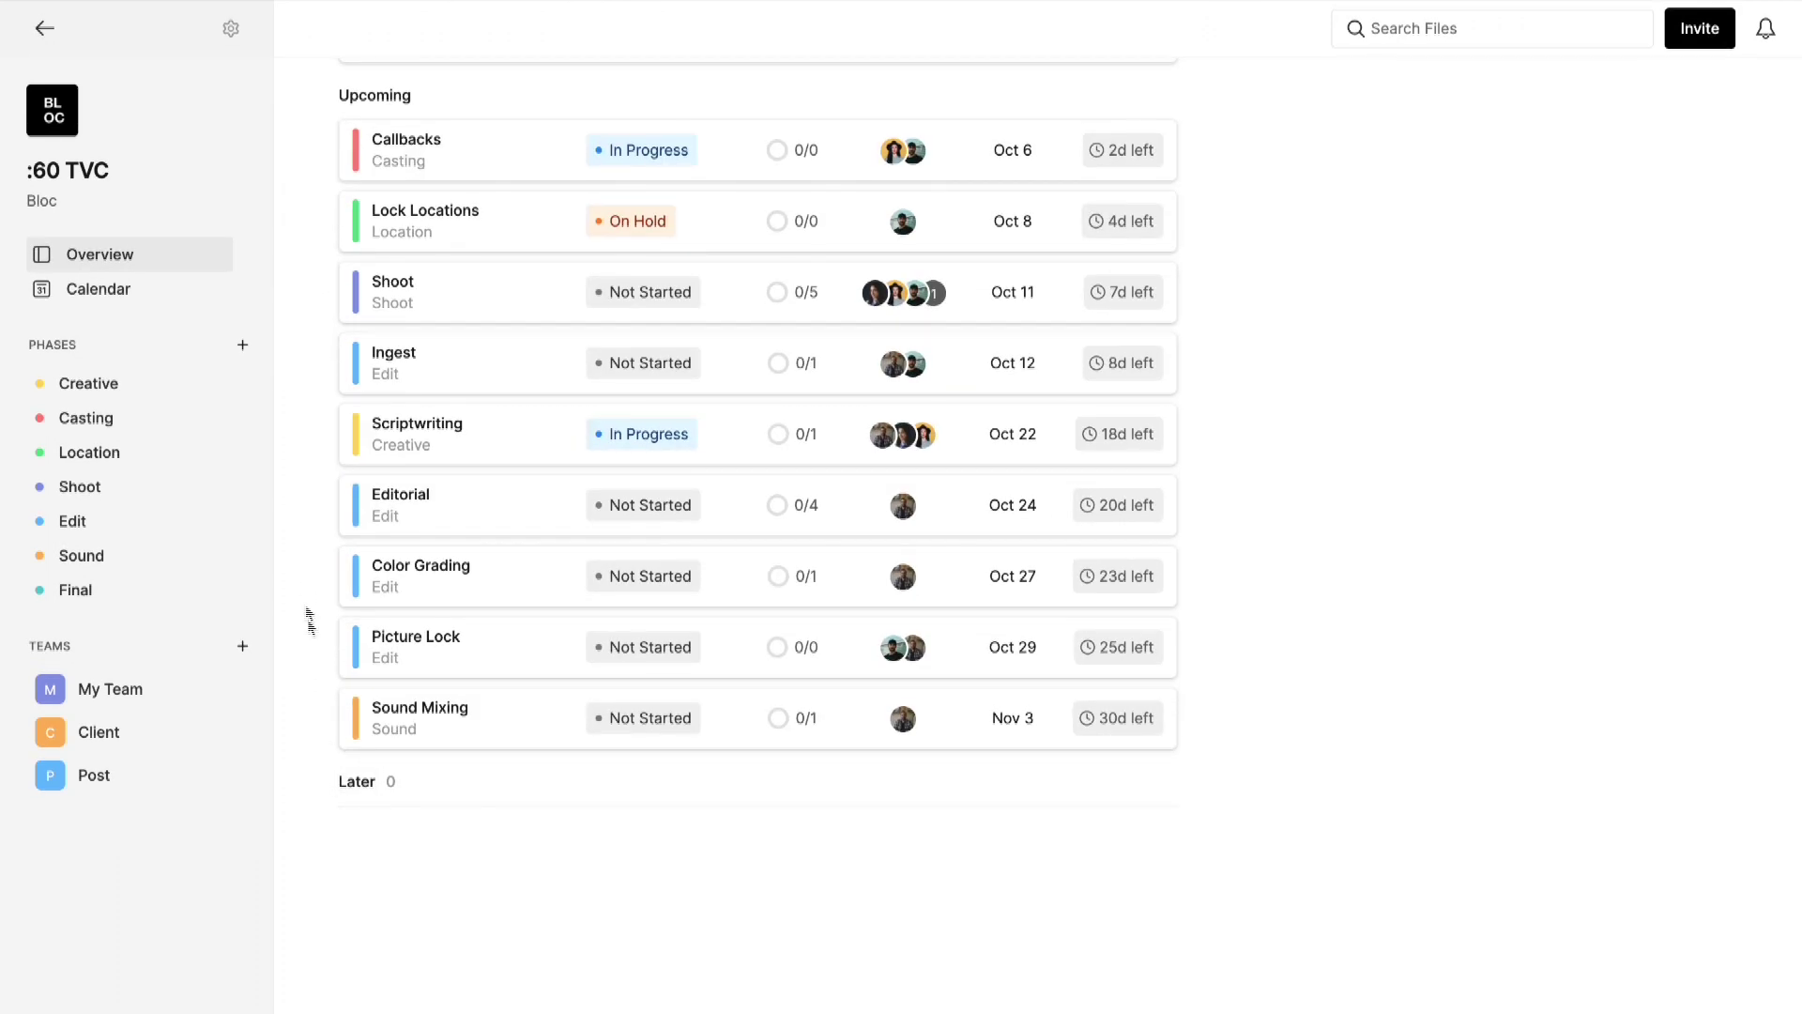
pyautogui.scroll(10, 302, 564)
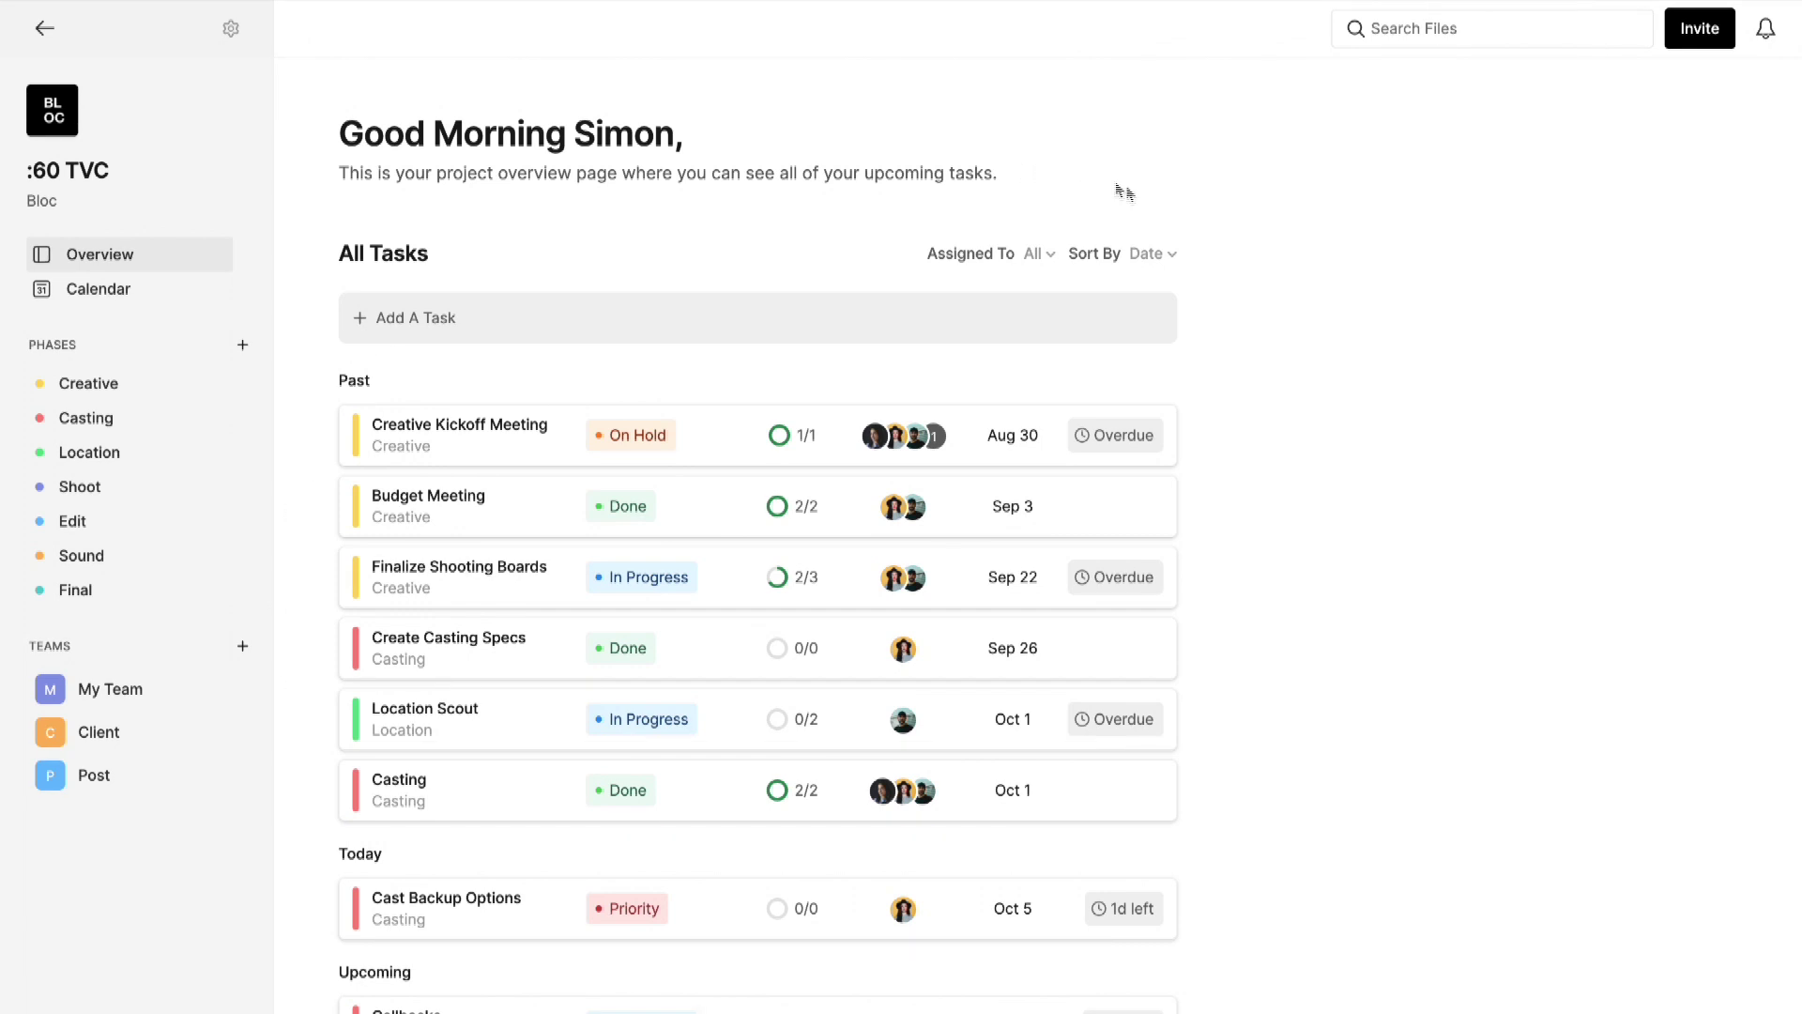
pyautogui.click(1167, 254)
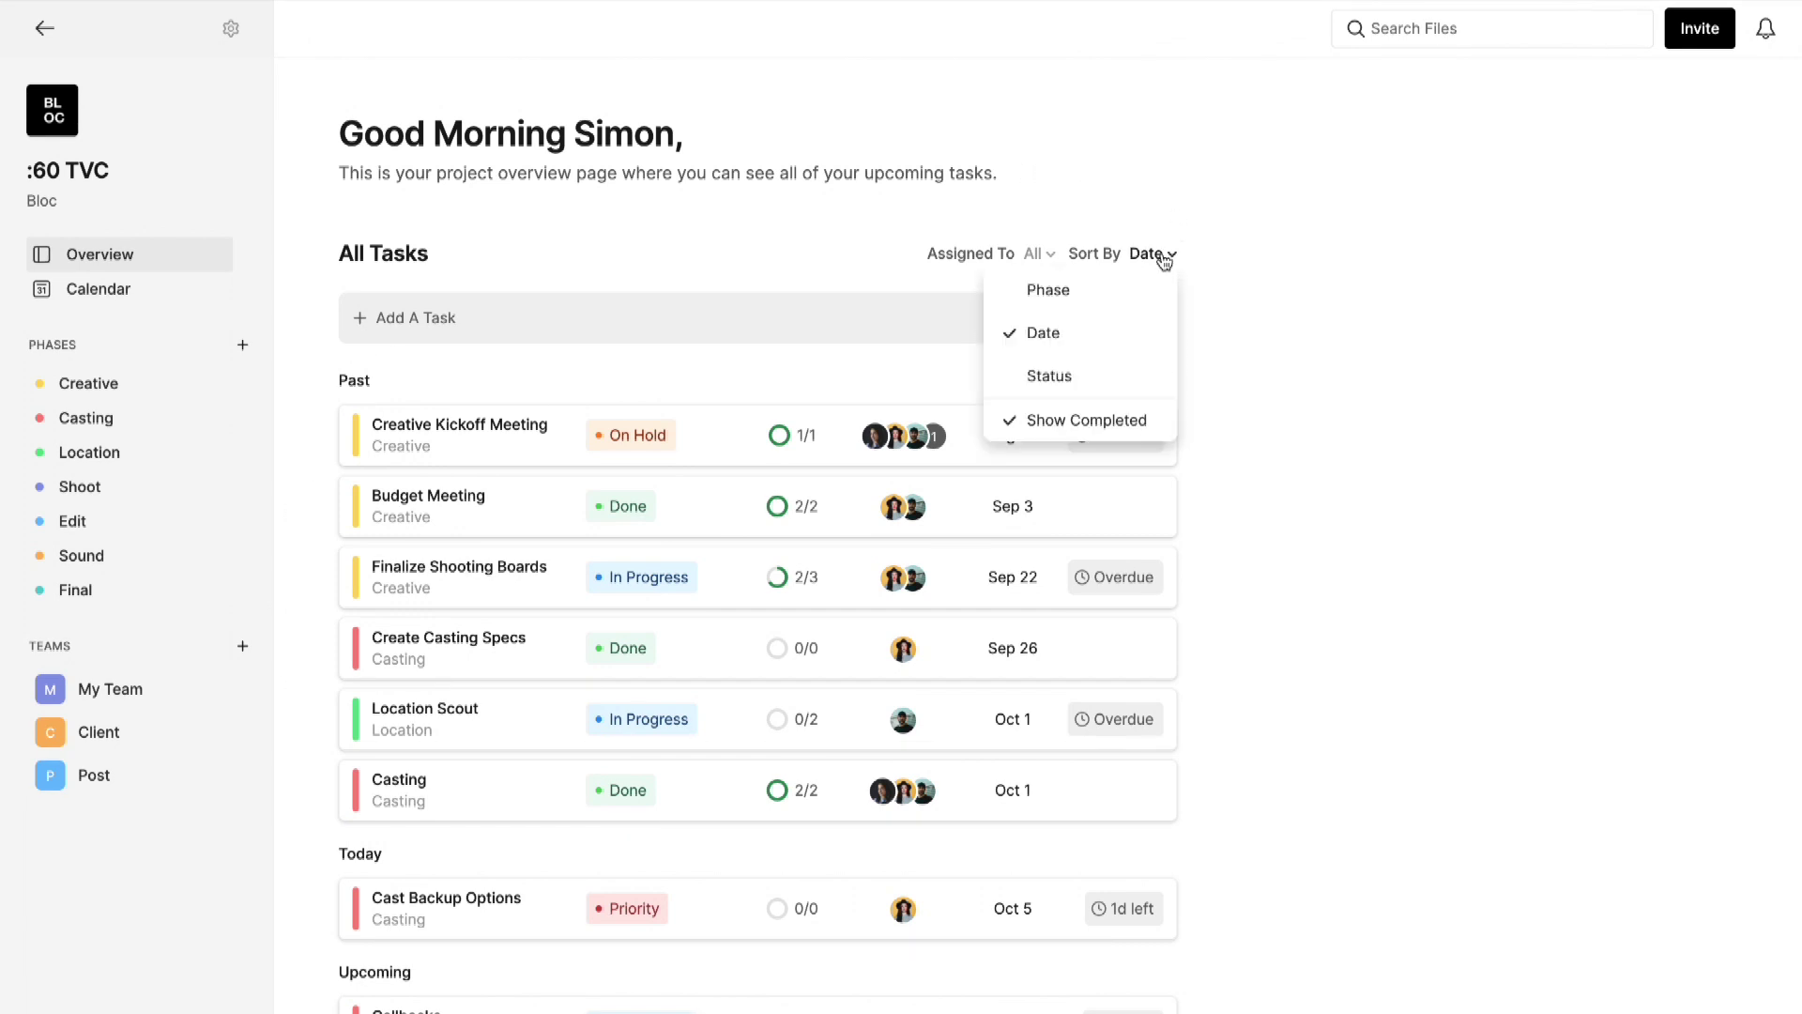
pyautogui.click(1079, 385)
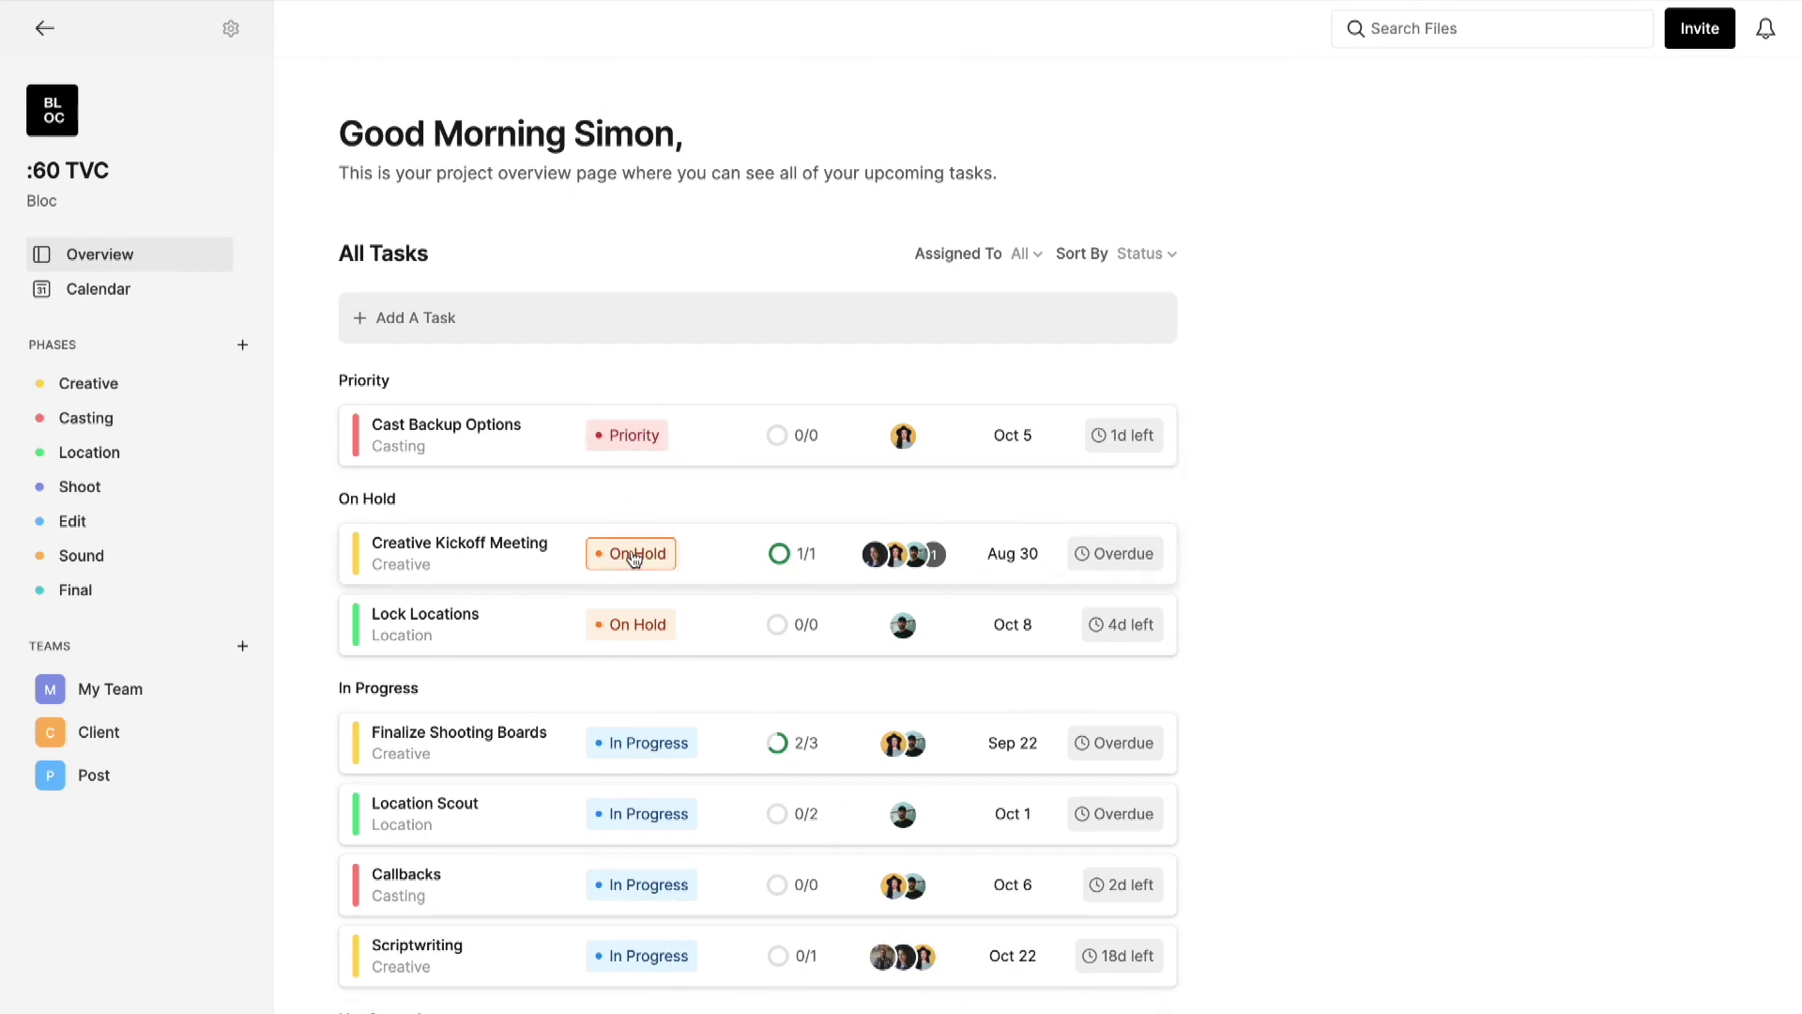
# Look through the tasks grouped by status, and collapse and re-expand the Priority and On Hold groups
pyautogui.scroll(-5, 635, 559)
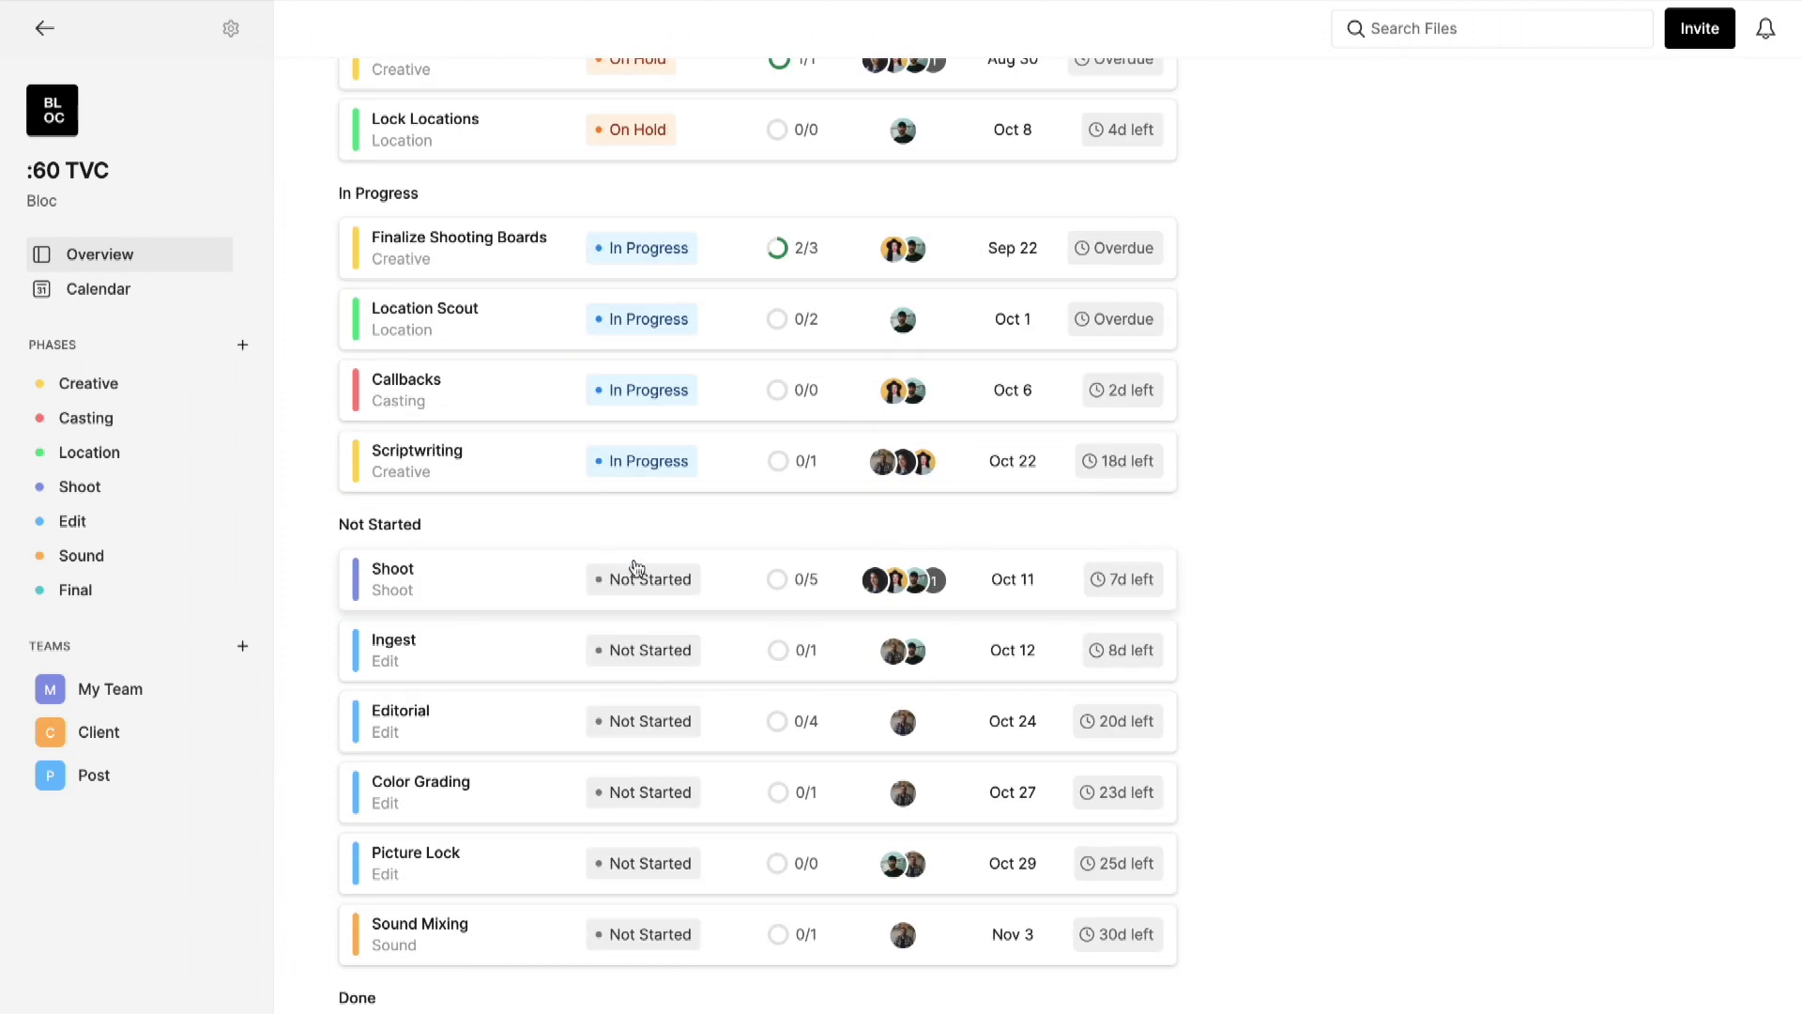
pyautogui.scroll(-4, 635, 598)
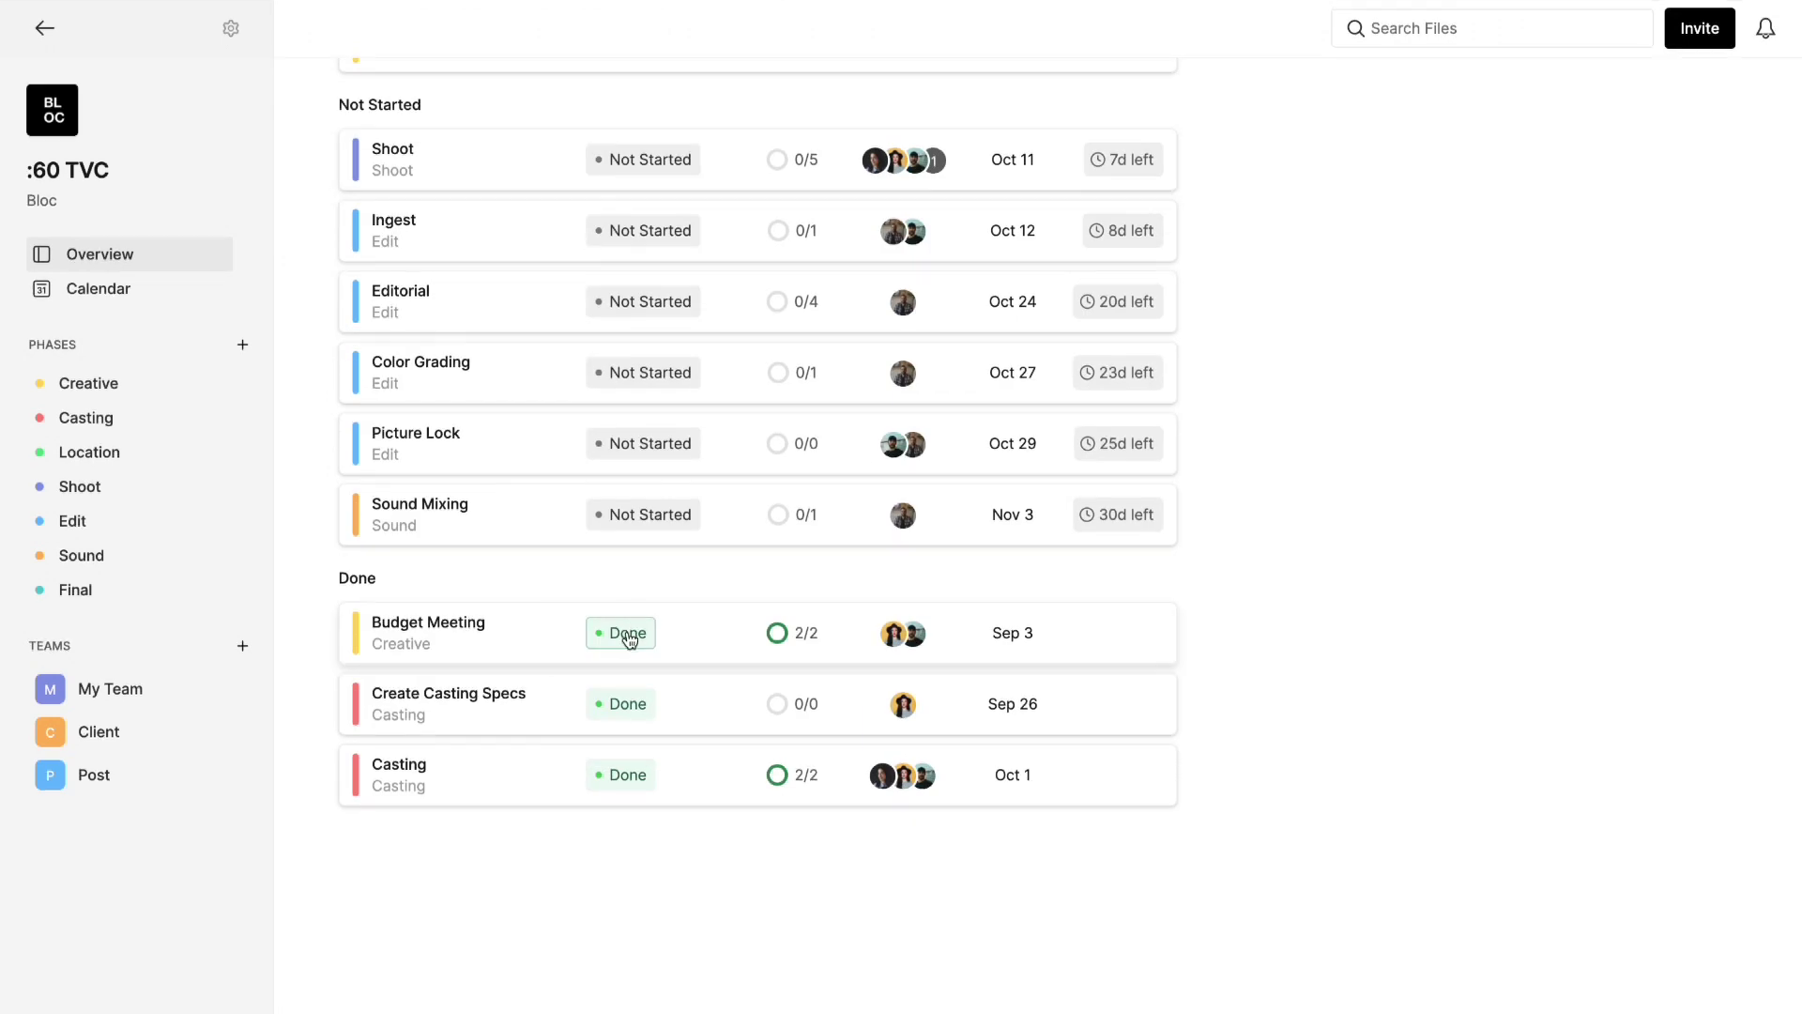
pyautogui.scroll(10, 628, 641)
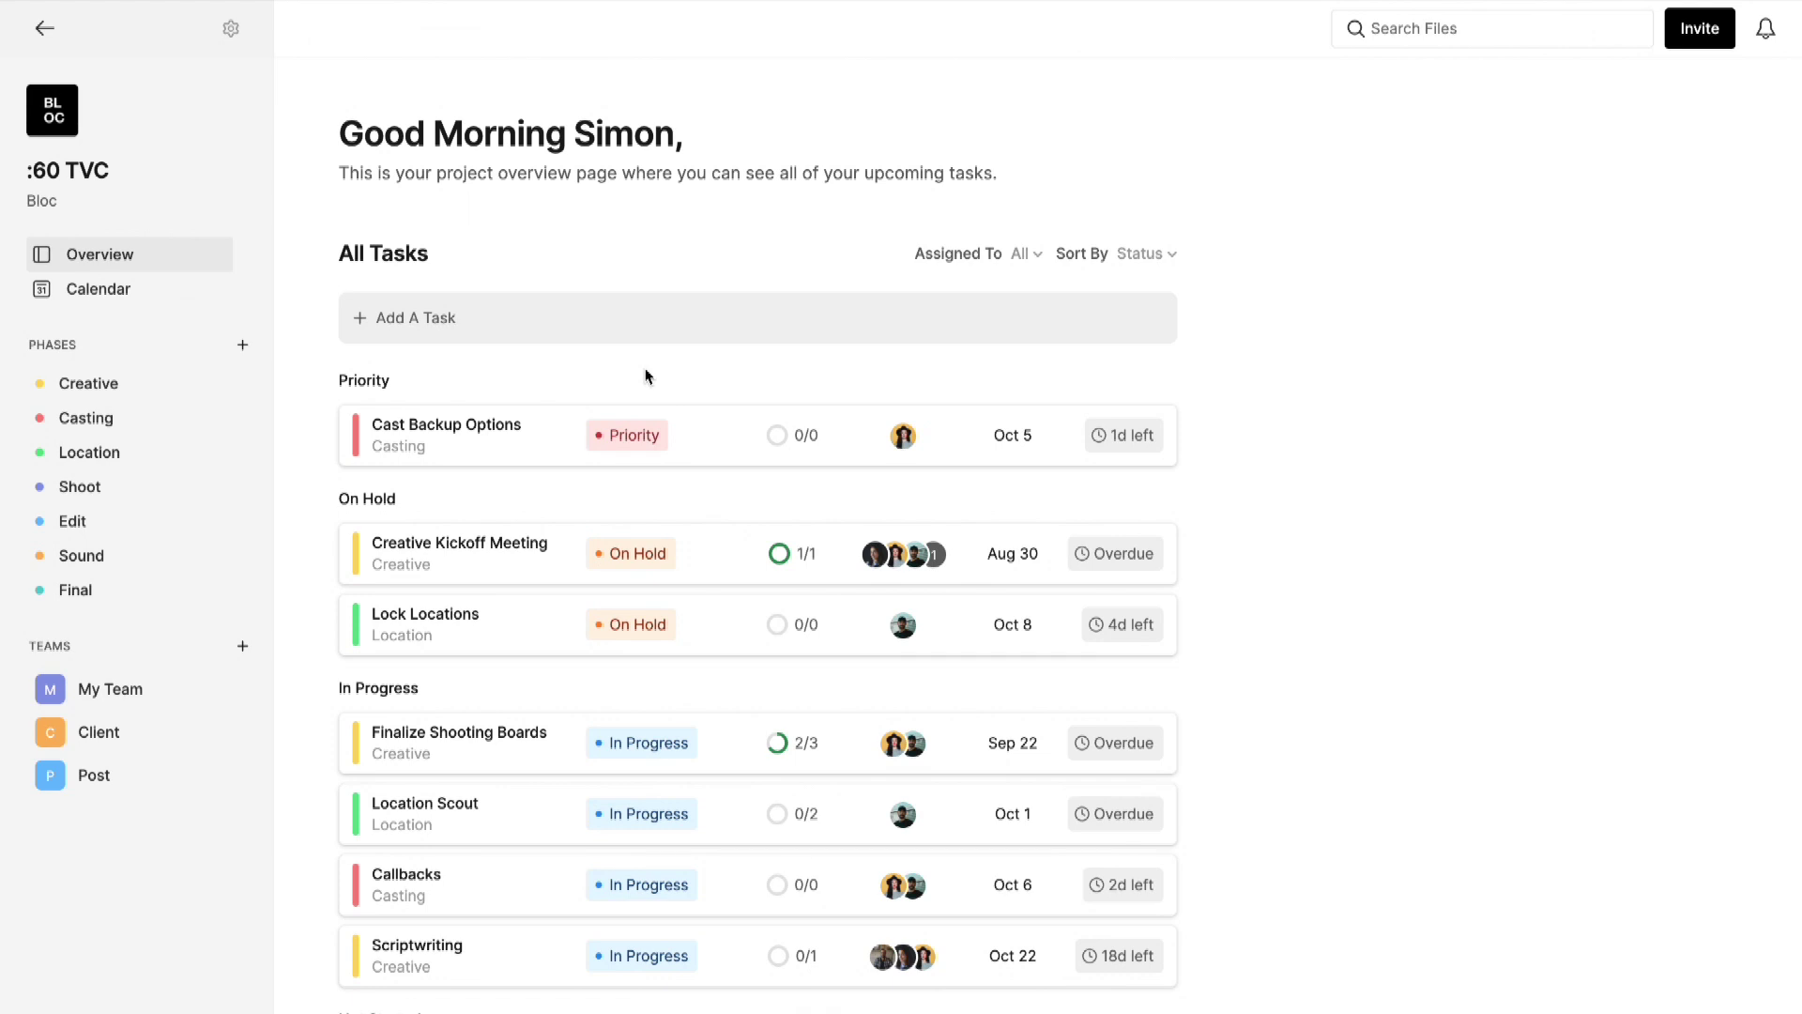
pyautogui.click(364, 381)
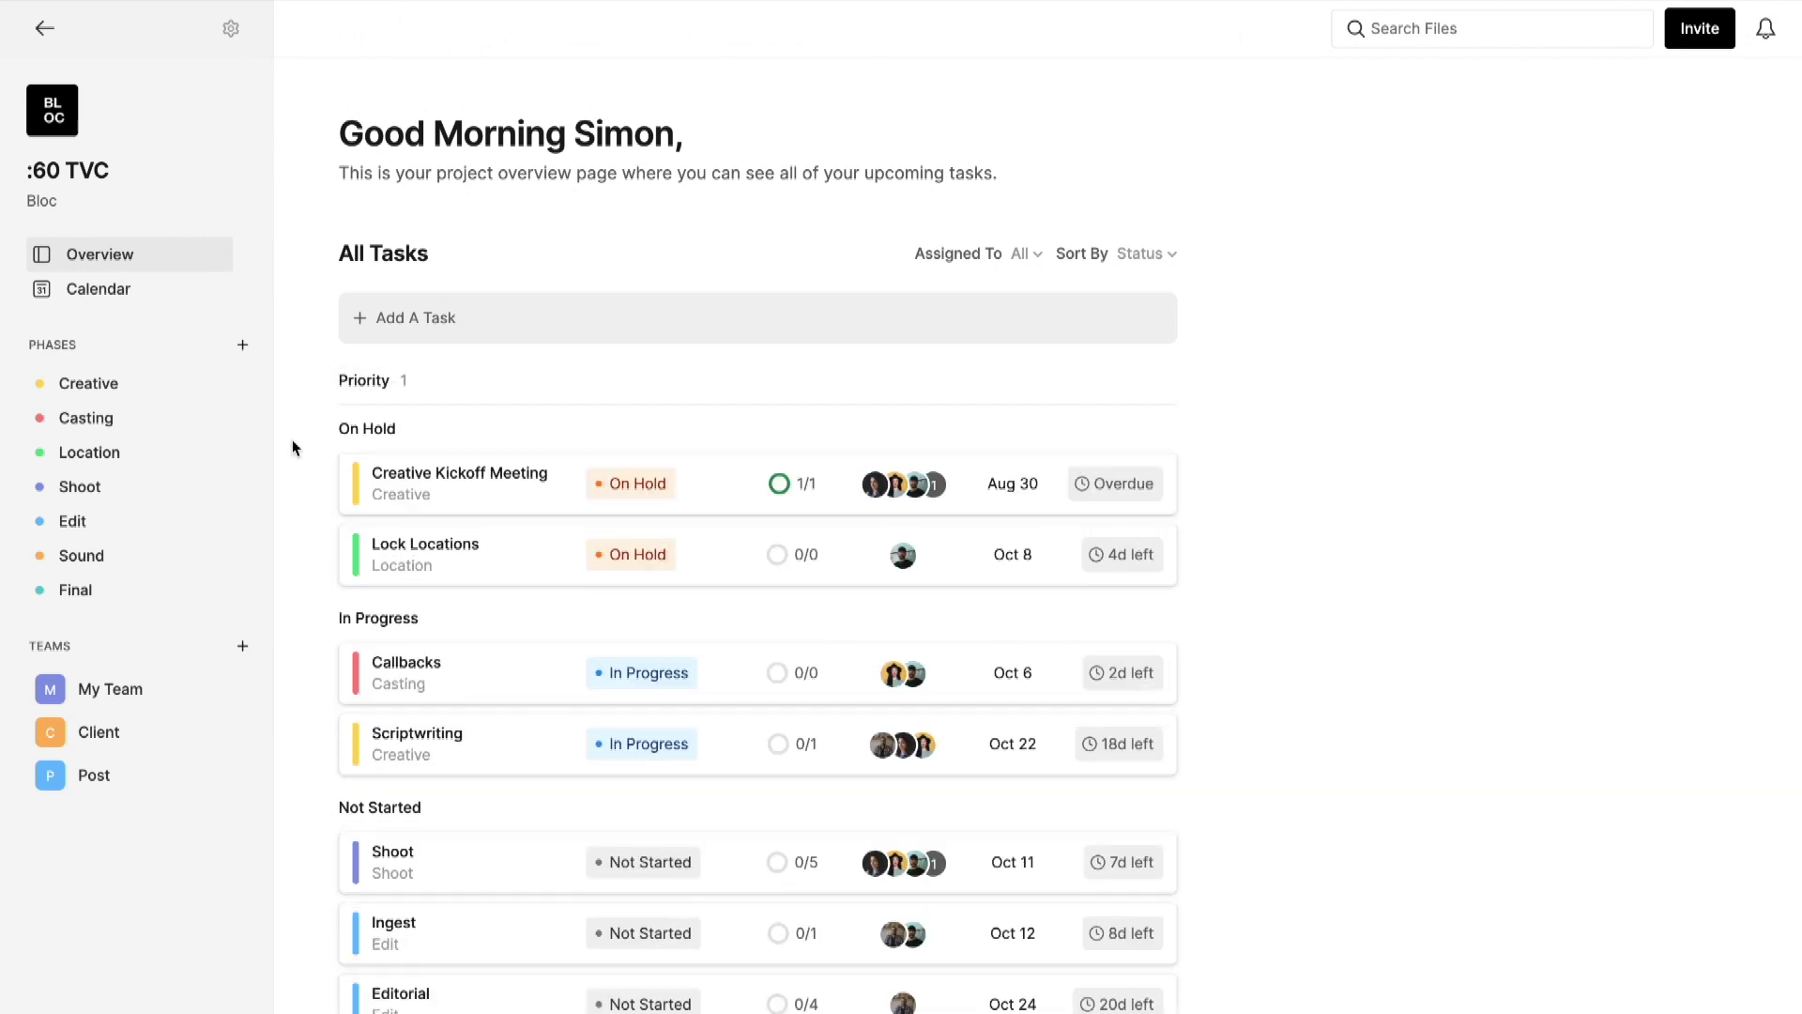
pyautogui.click(369, 430)
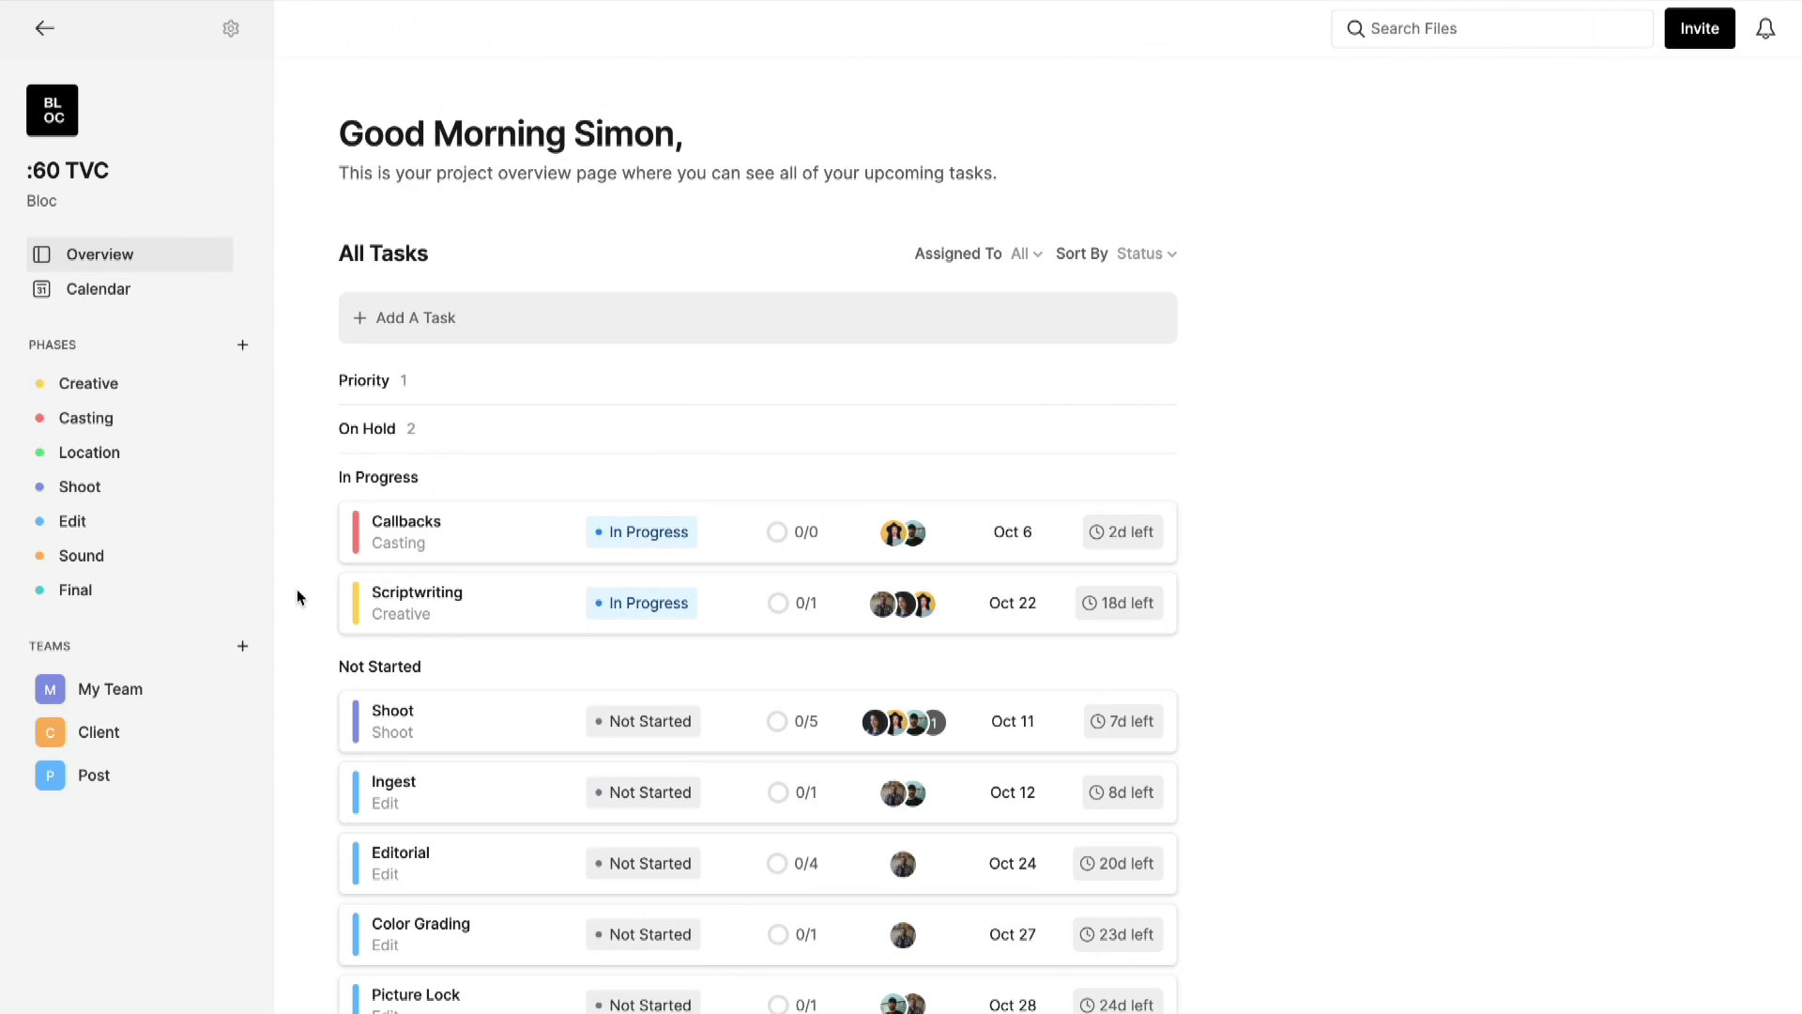
pyautogui.click(365, 382)
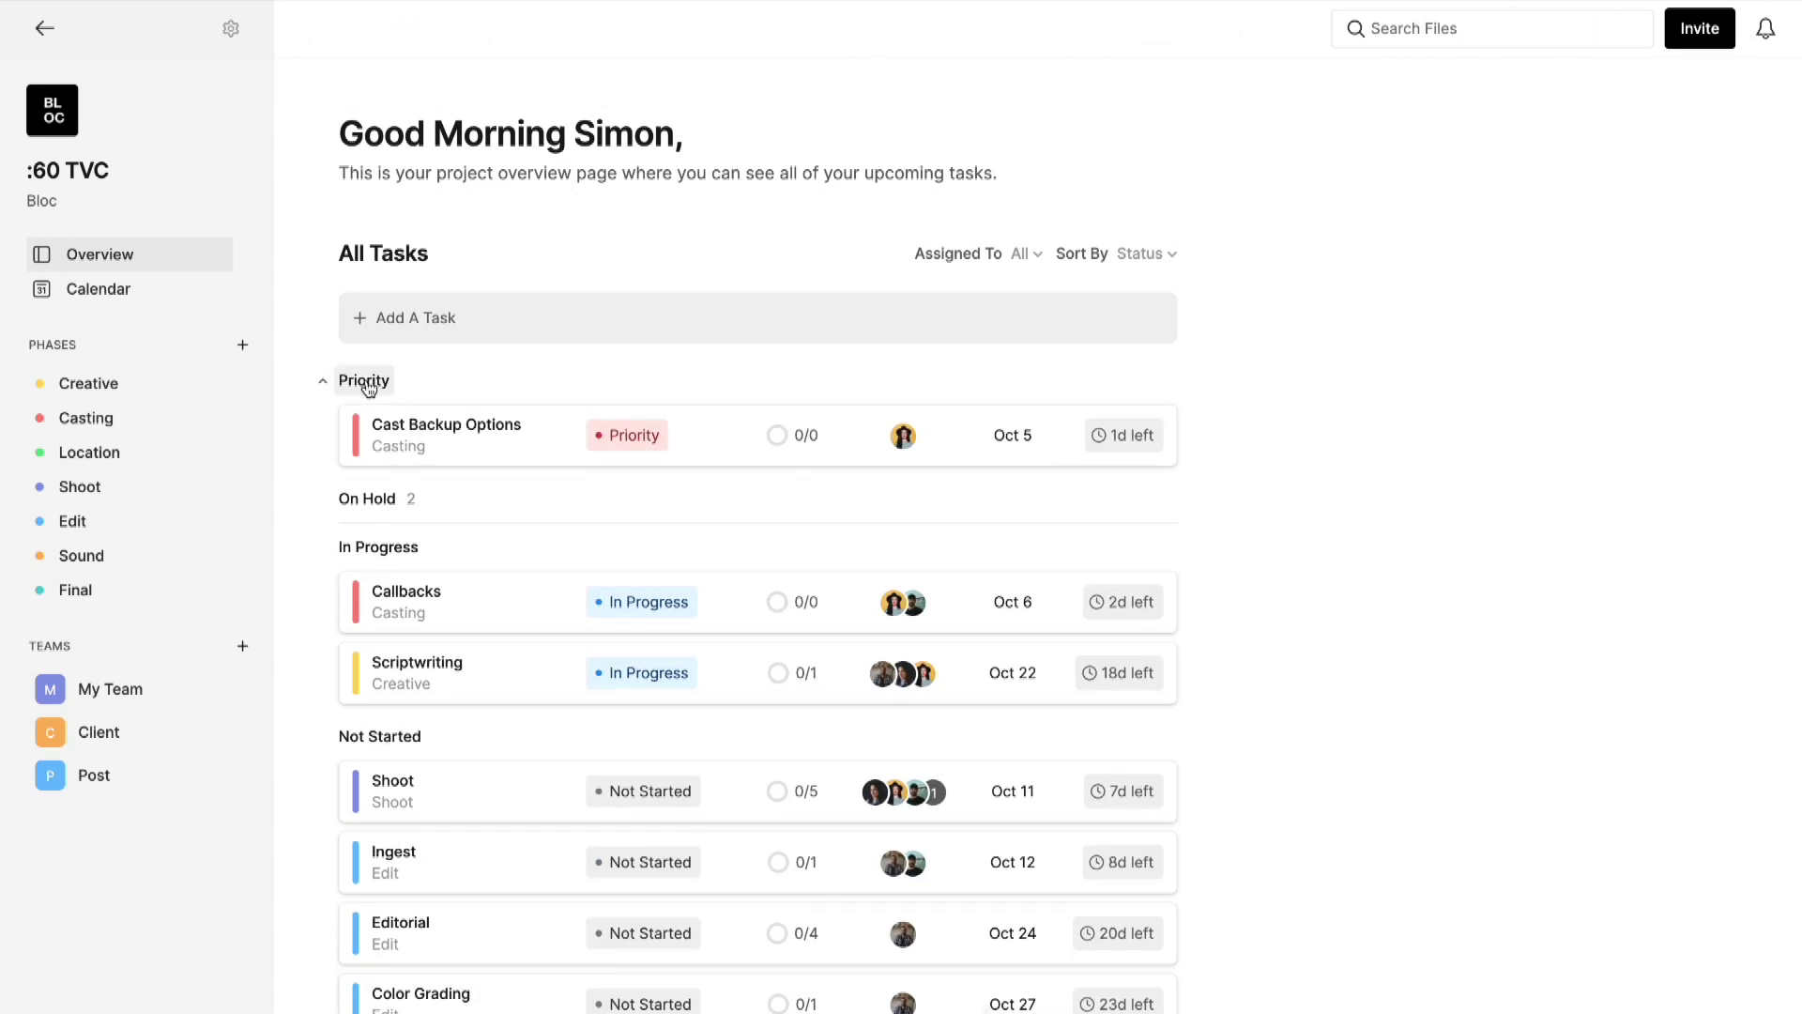
pyautogui.click(387, 501)
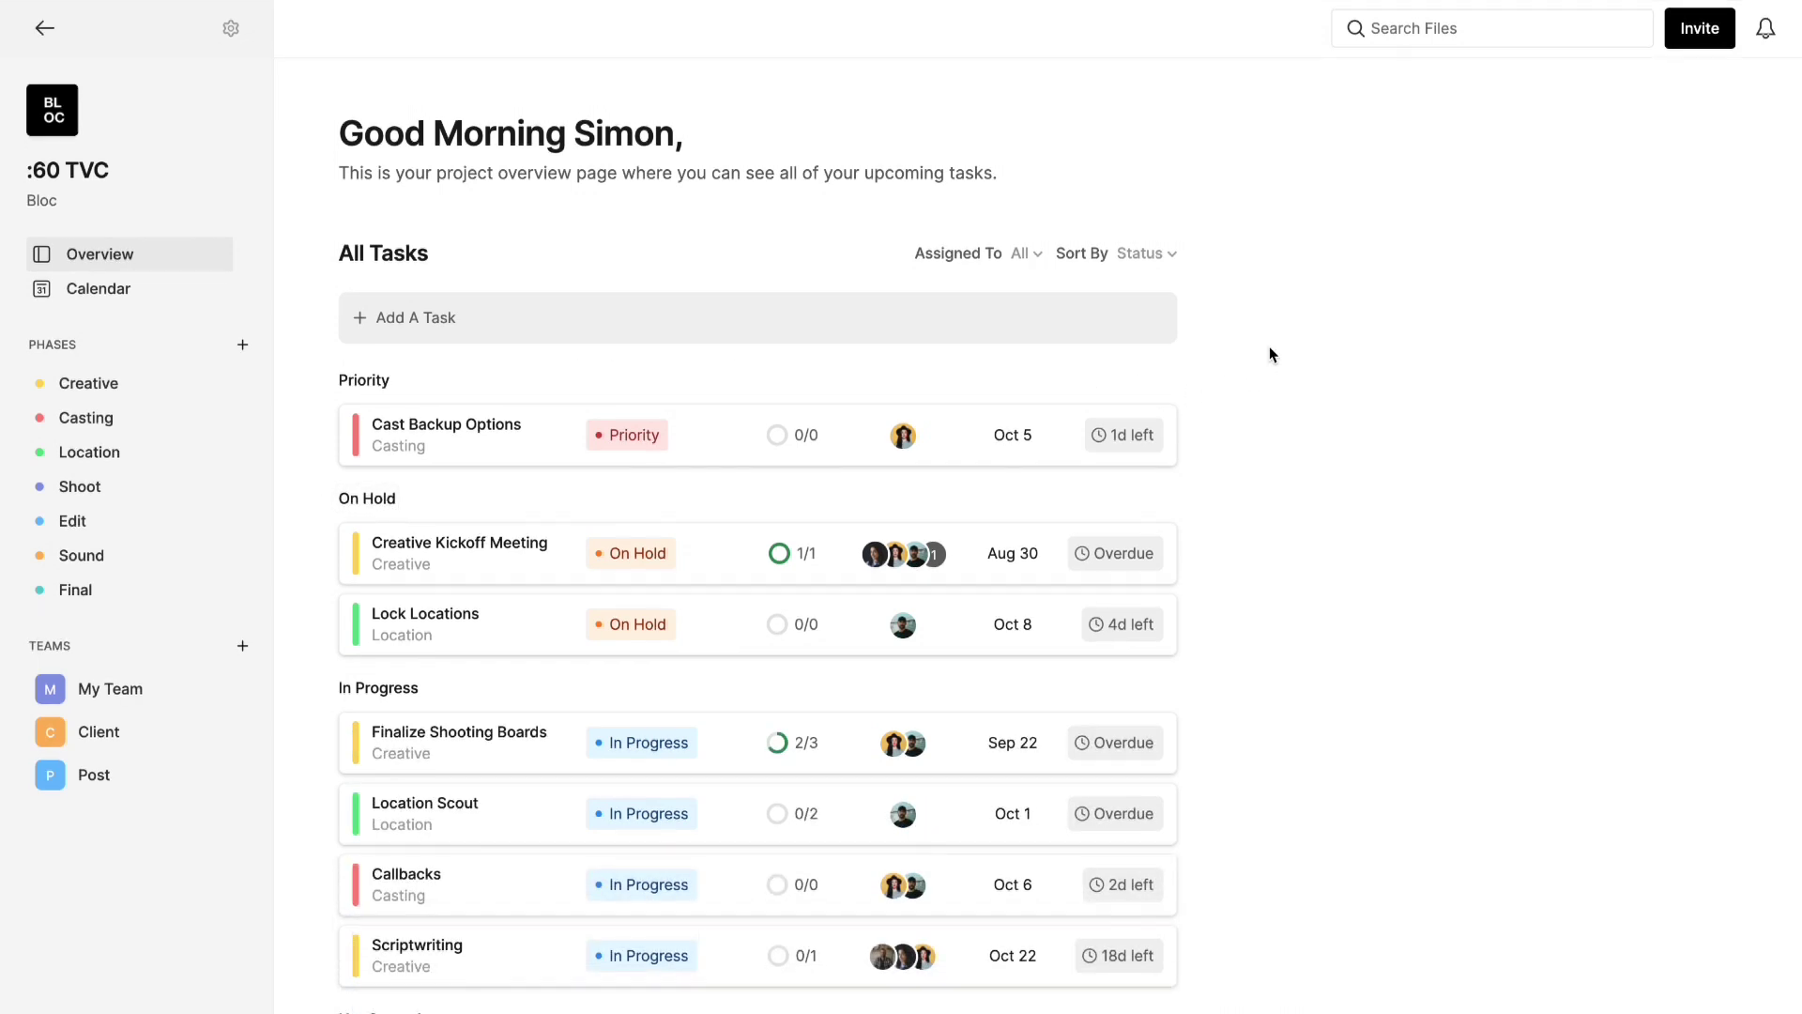
# Hide completed tasks from the list and set the Finalize Shooting Boards task's status to Done
pyautogui.click(1146, 253)
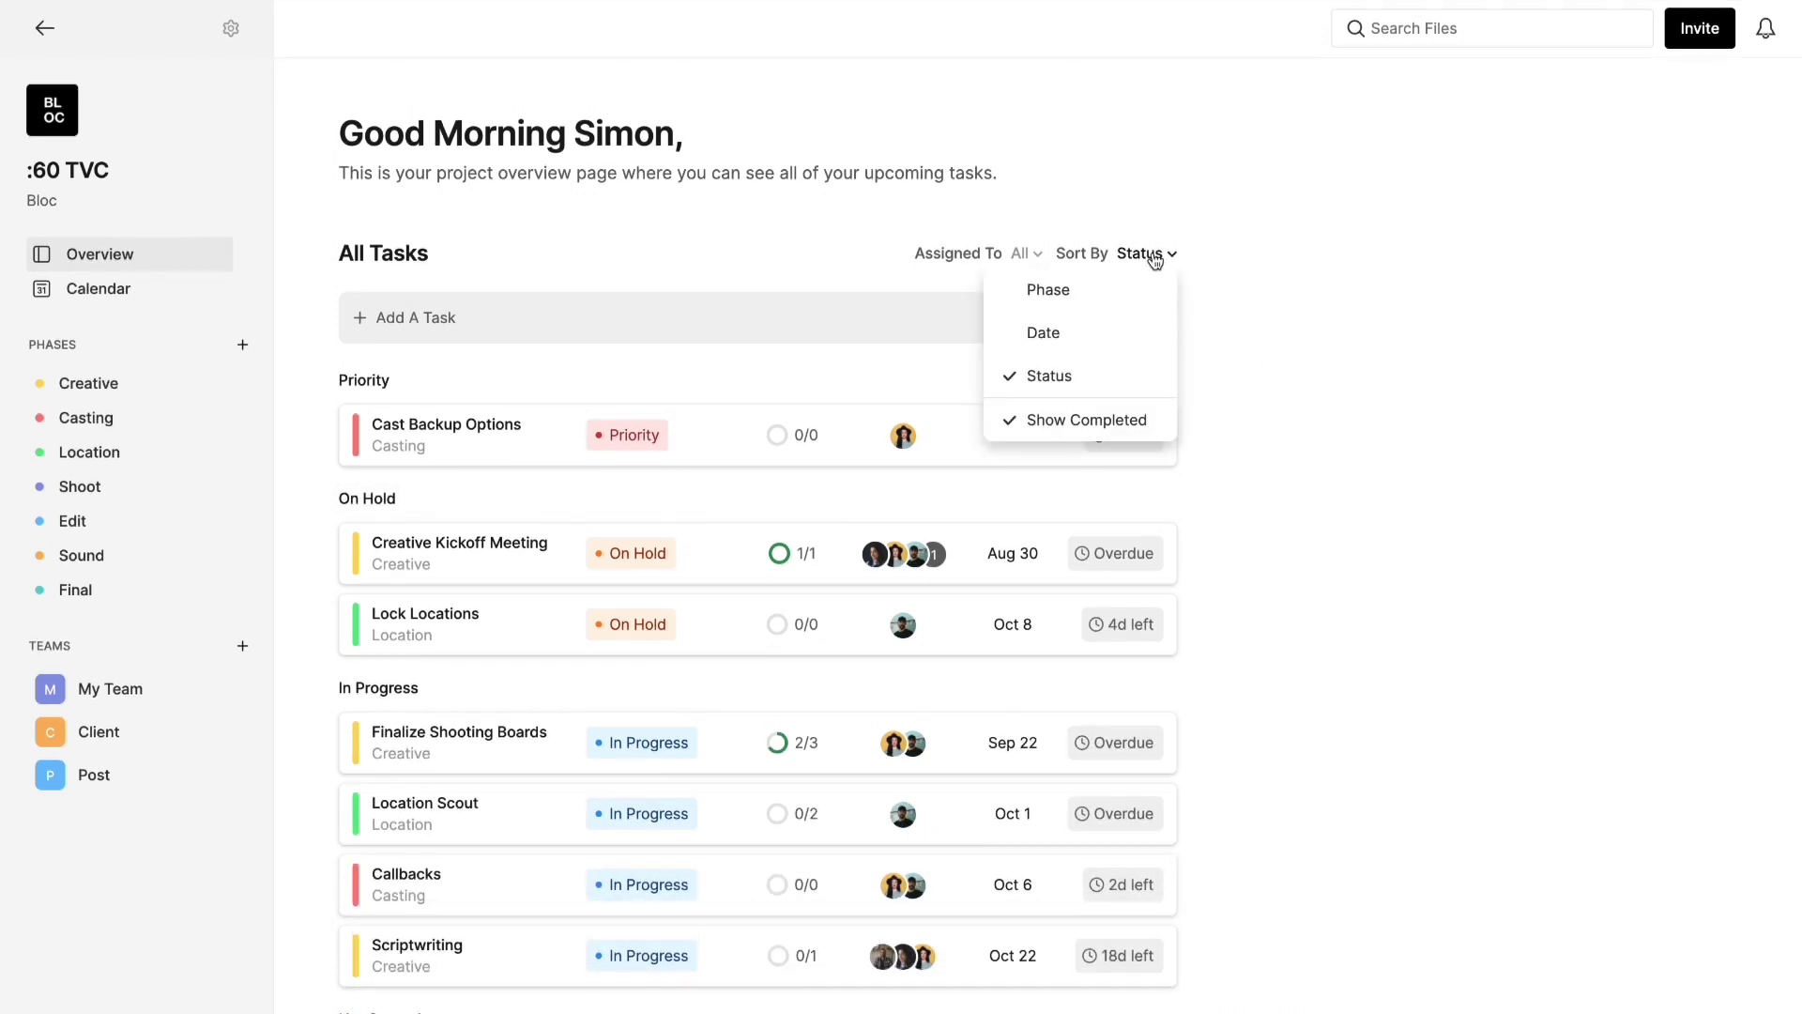
pyautogui.click(1089, 424)
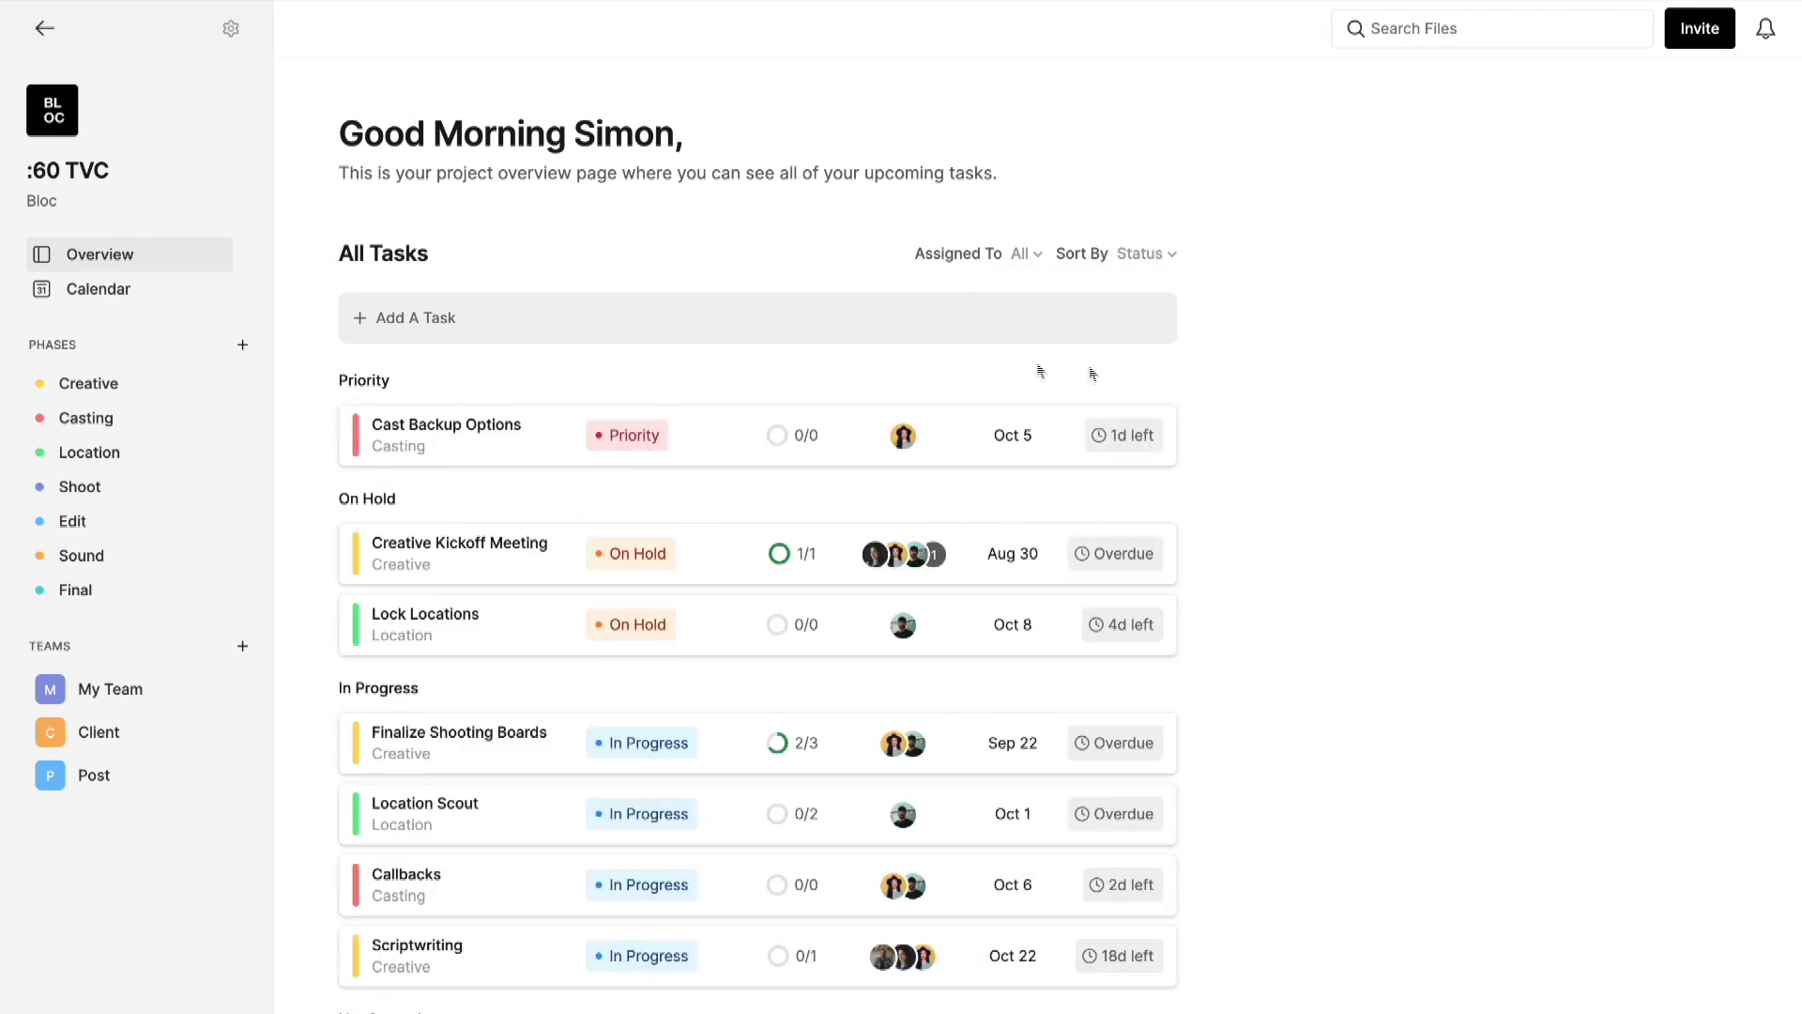
pyautogui.click(644, 747)
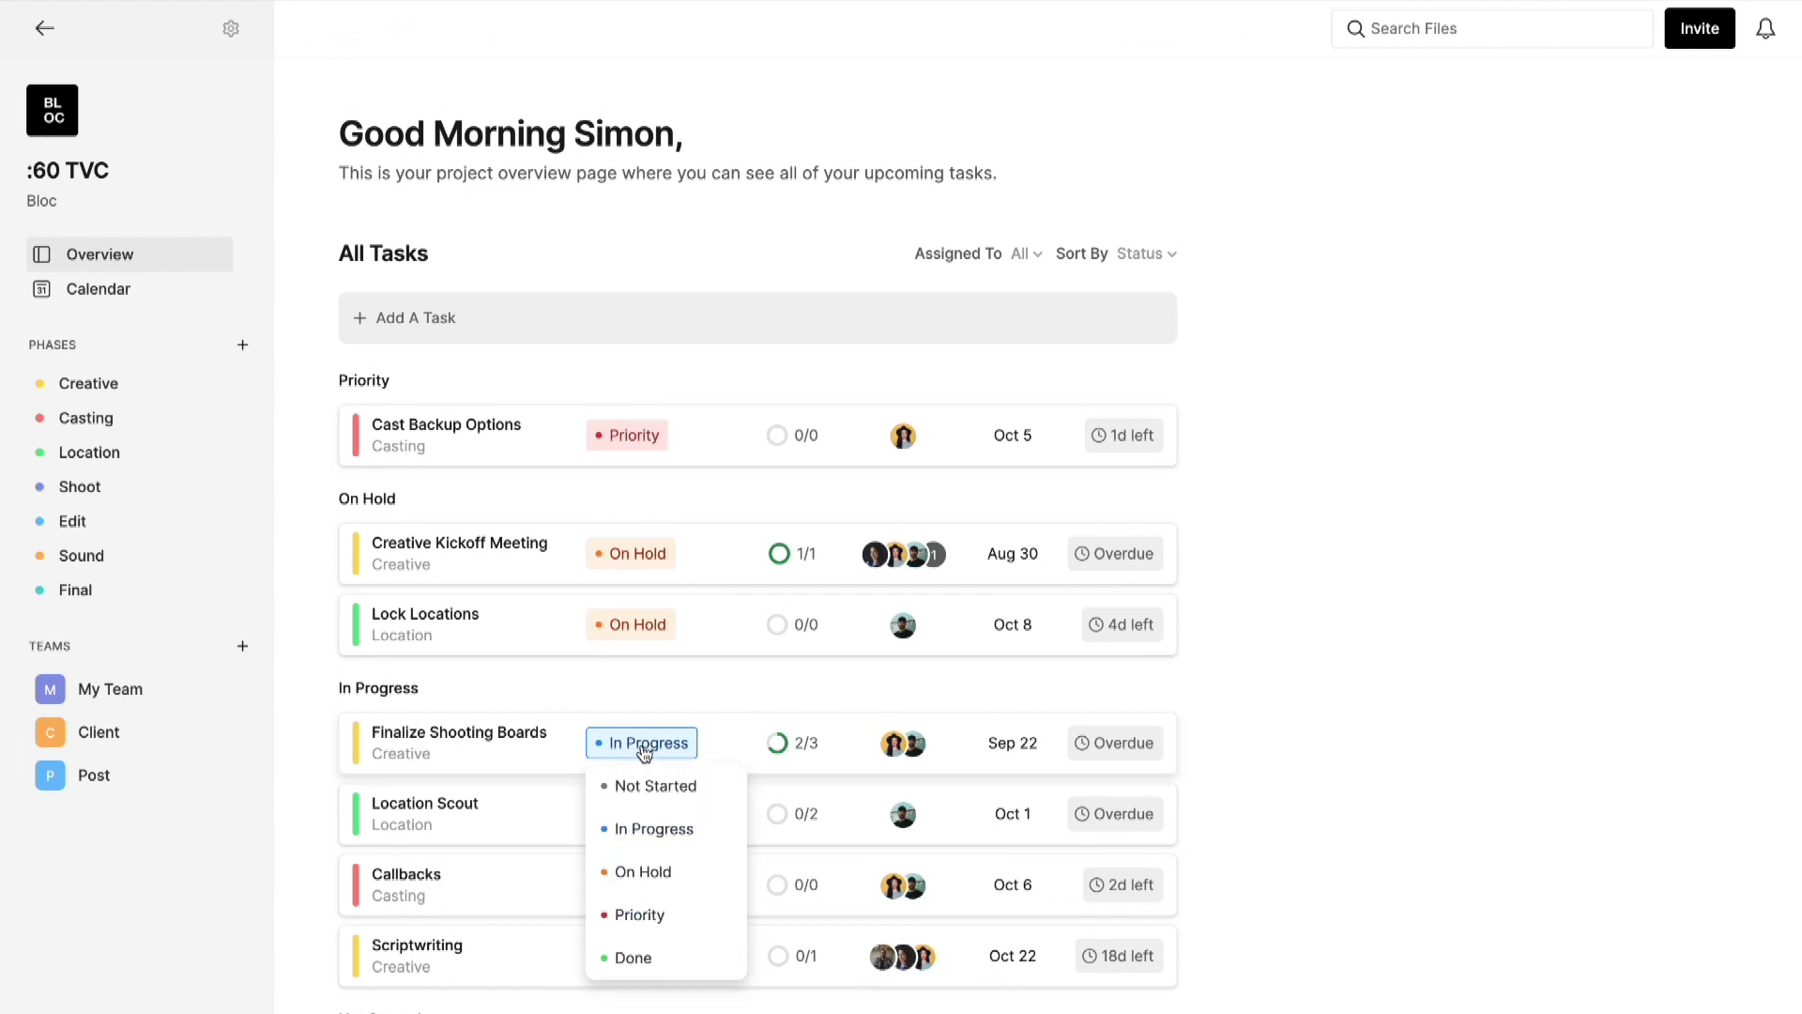
pyautogui.click(644, 967)
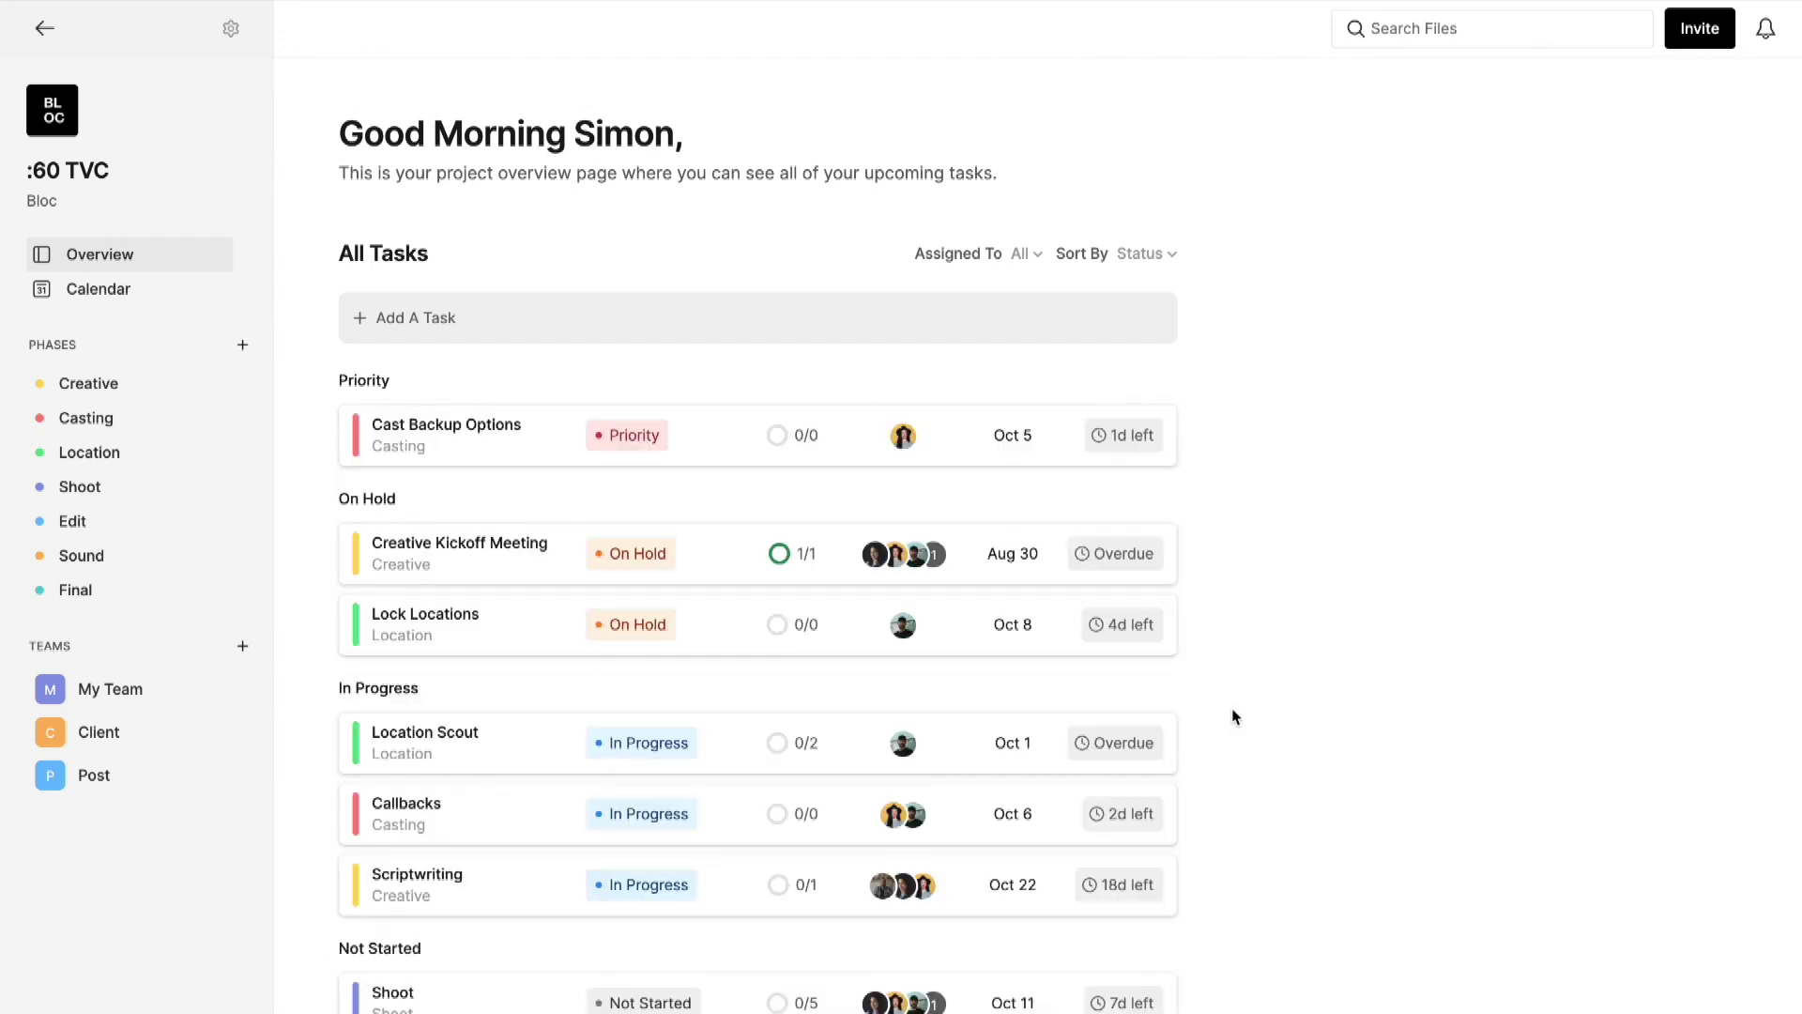
pyautogui.scroll(-6, 1234, 716)
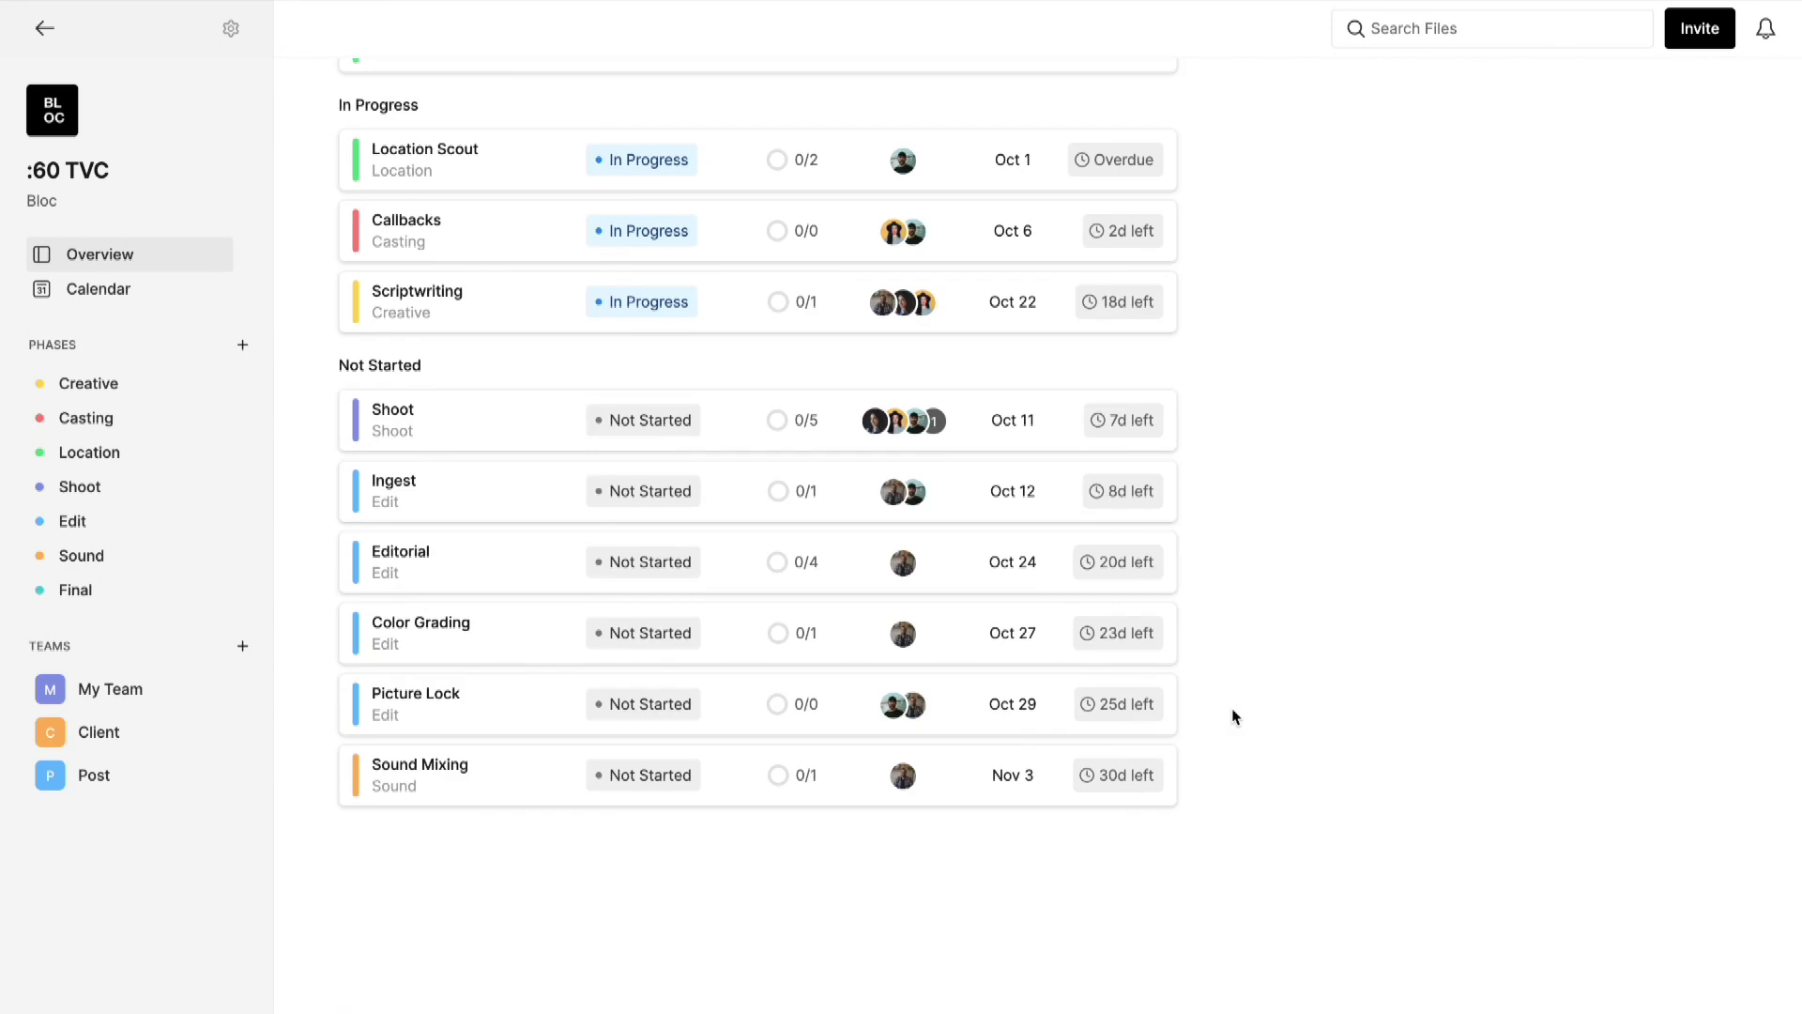
pyautogui.scroll(6, 1211, 476)
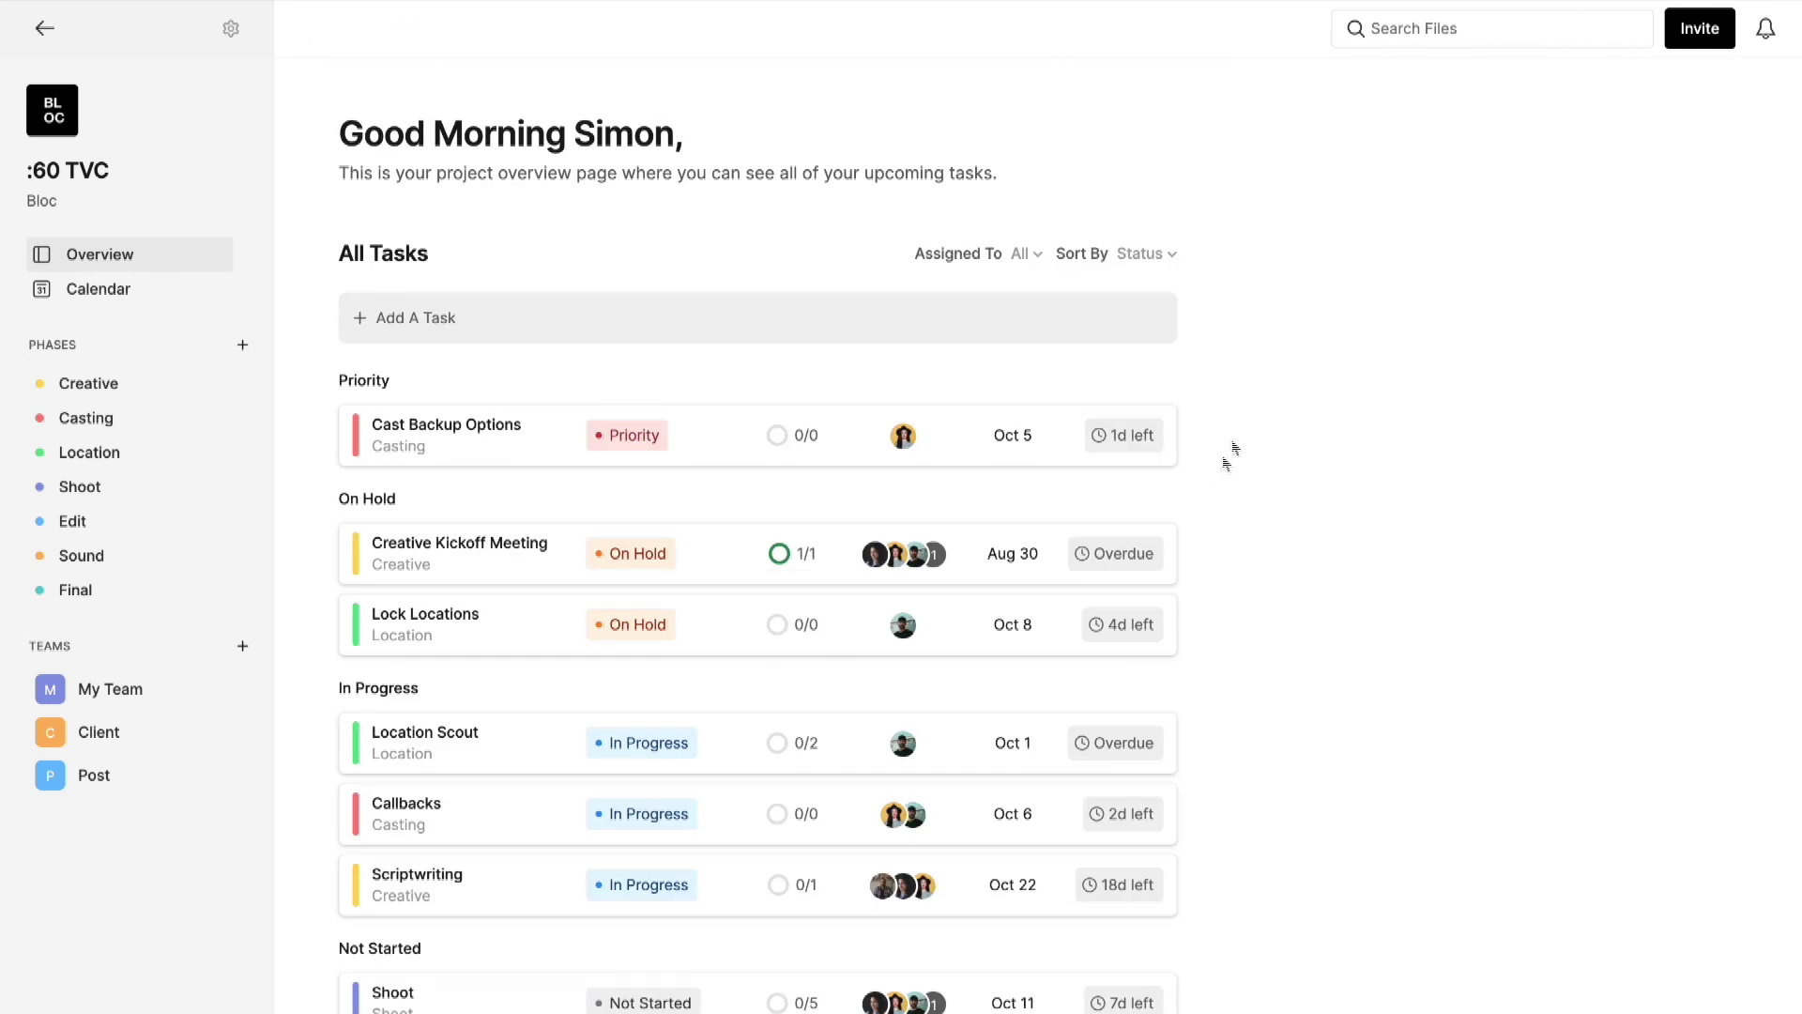
# Group the remaining tasks by phase to look them over, and switch the list back to sorting by date
pyautogui.click(1142, 253)
pyautogui.click(1086, 289)
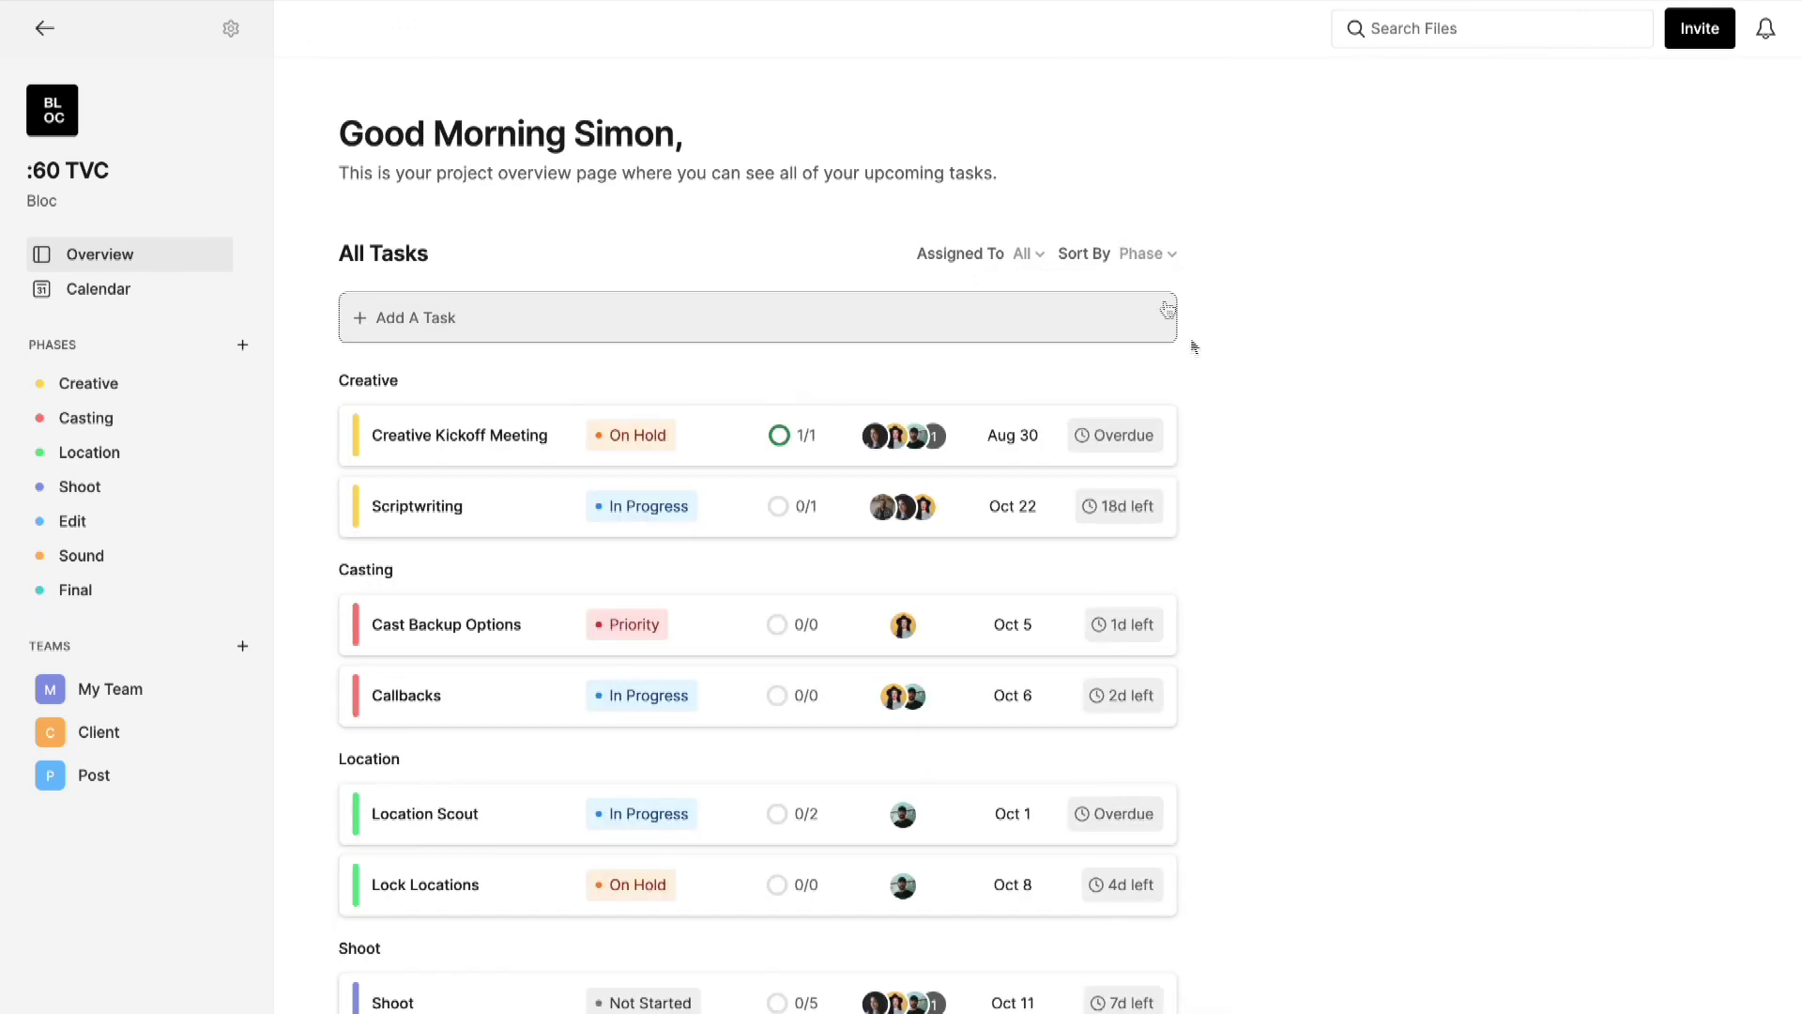
pyautogui.scroll(-1, 1195, 491)
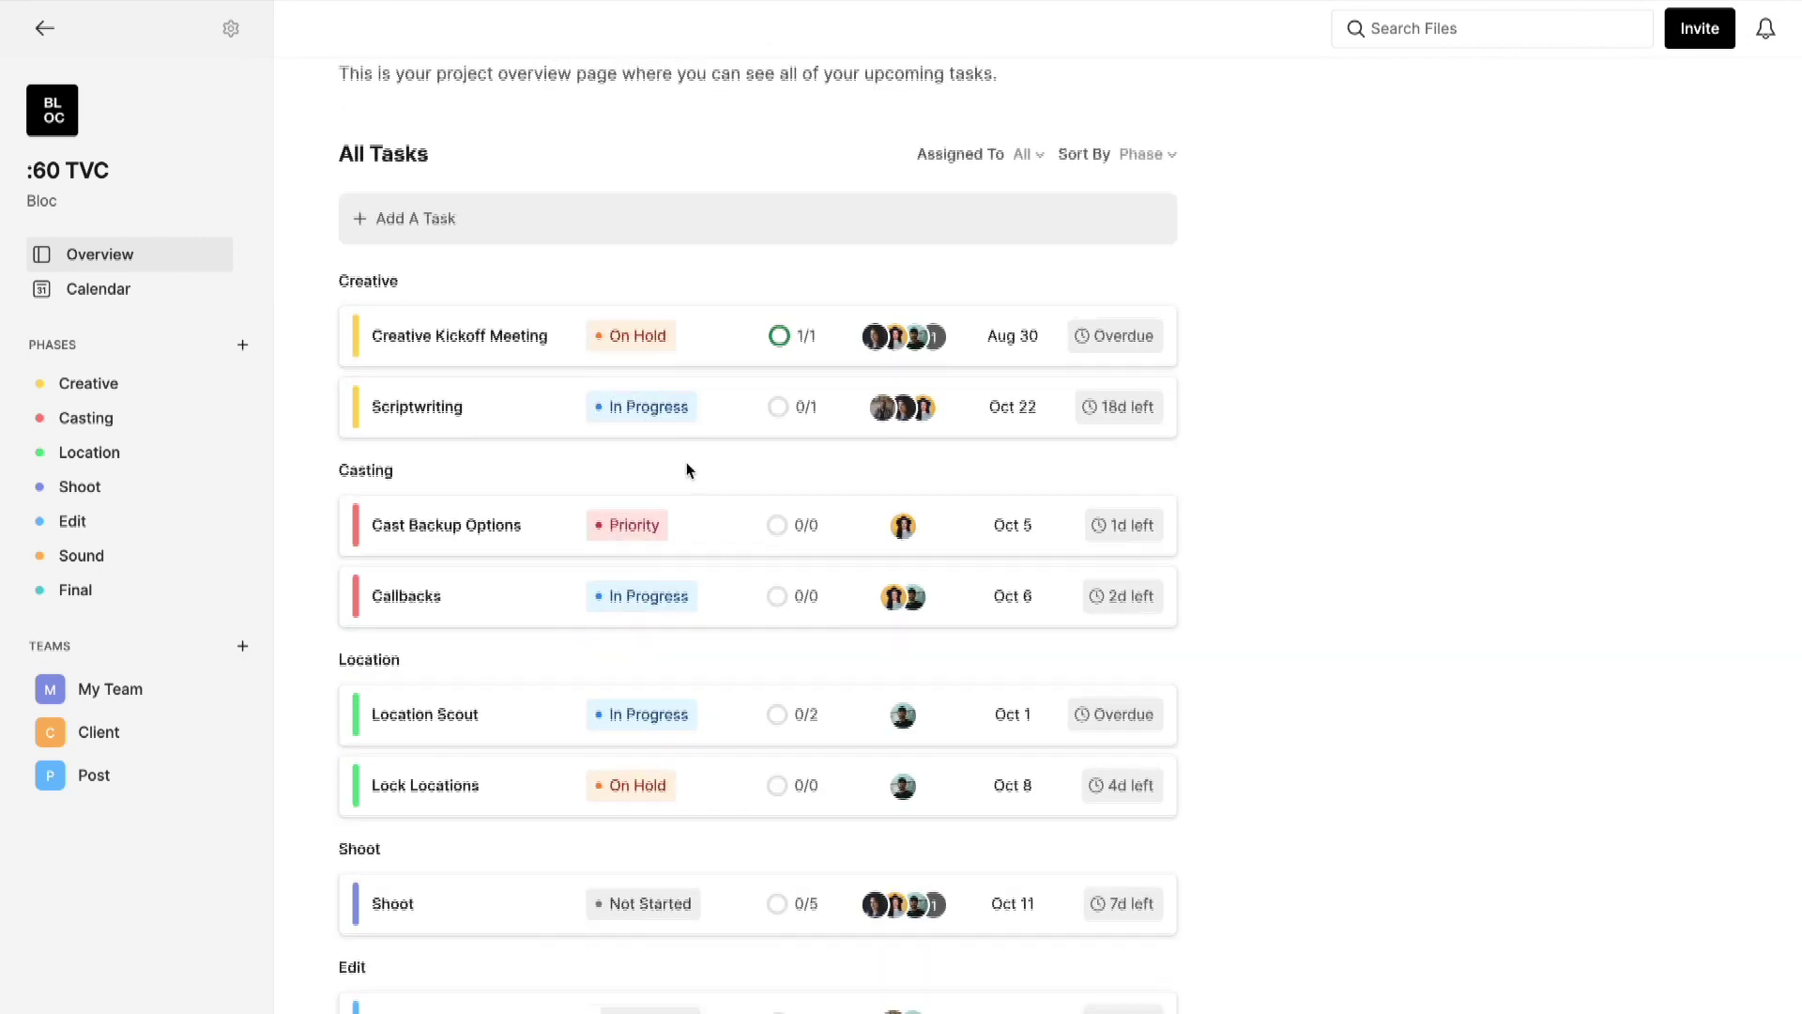
pyautogui.scroll(-3, 686, 462)
pyautogui.scroll(5, 685, 462)
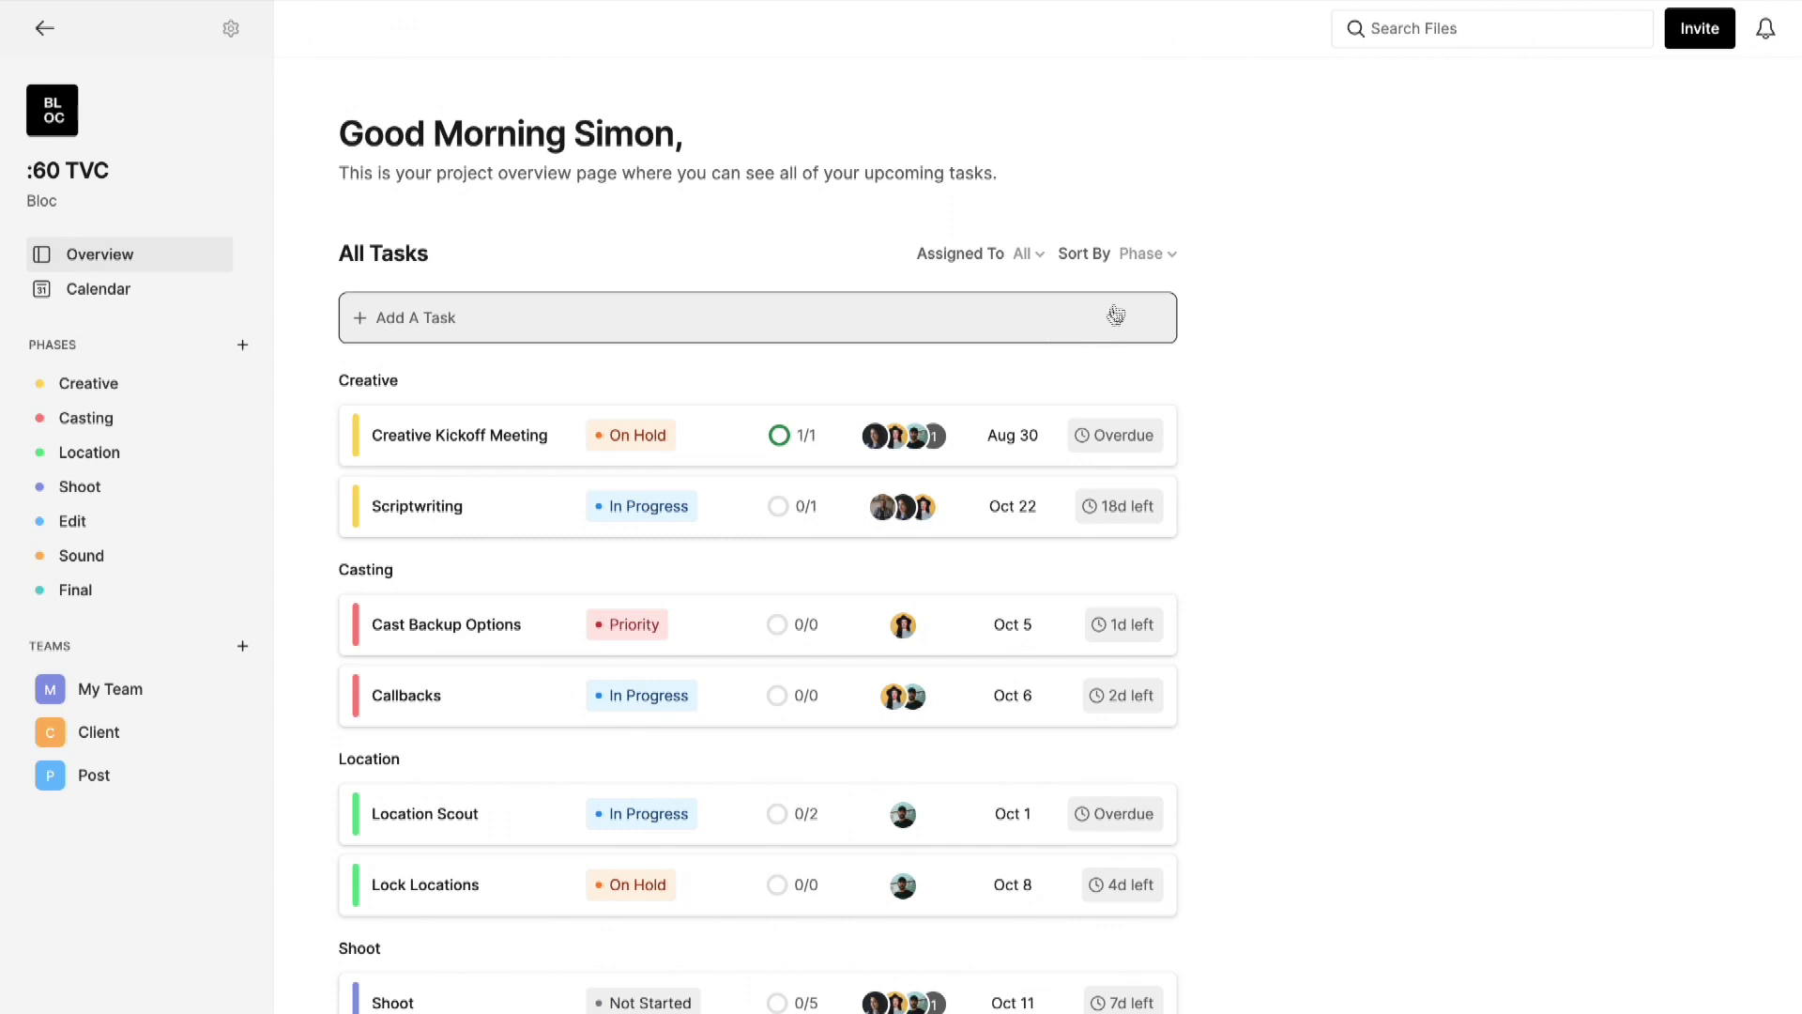
pyautogui.click(1145, 254)
pyautogui.click(1080, 336)
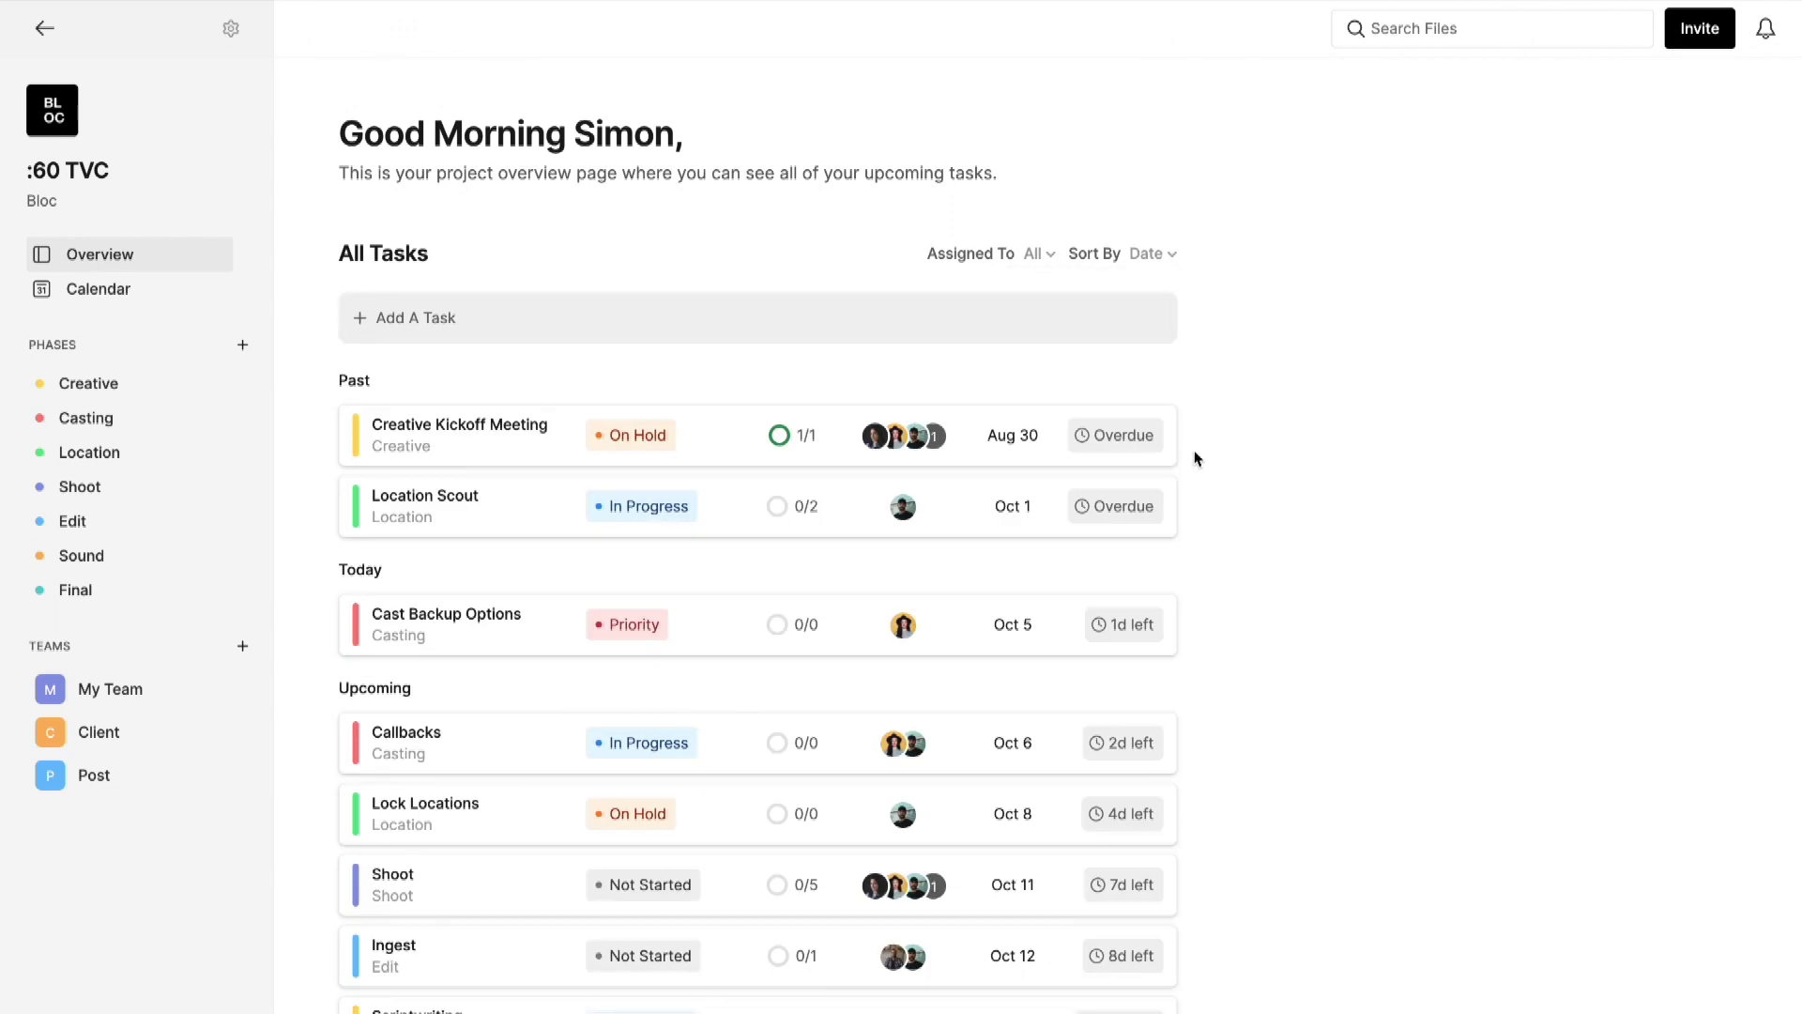
# Filter the All Tasks list to the tasks assigned to the first listed team member and look through them
pyautogui.click(1036, 254)
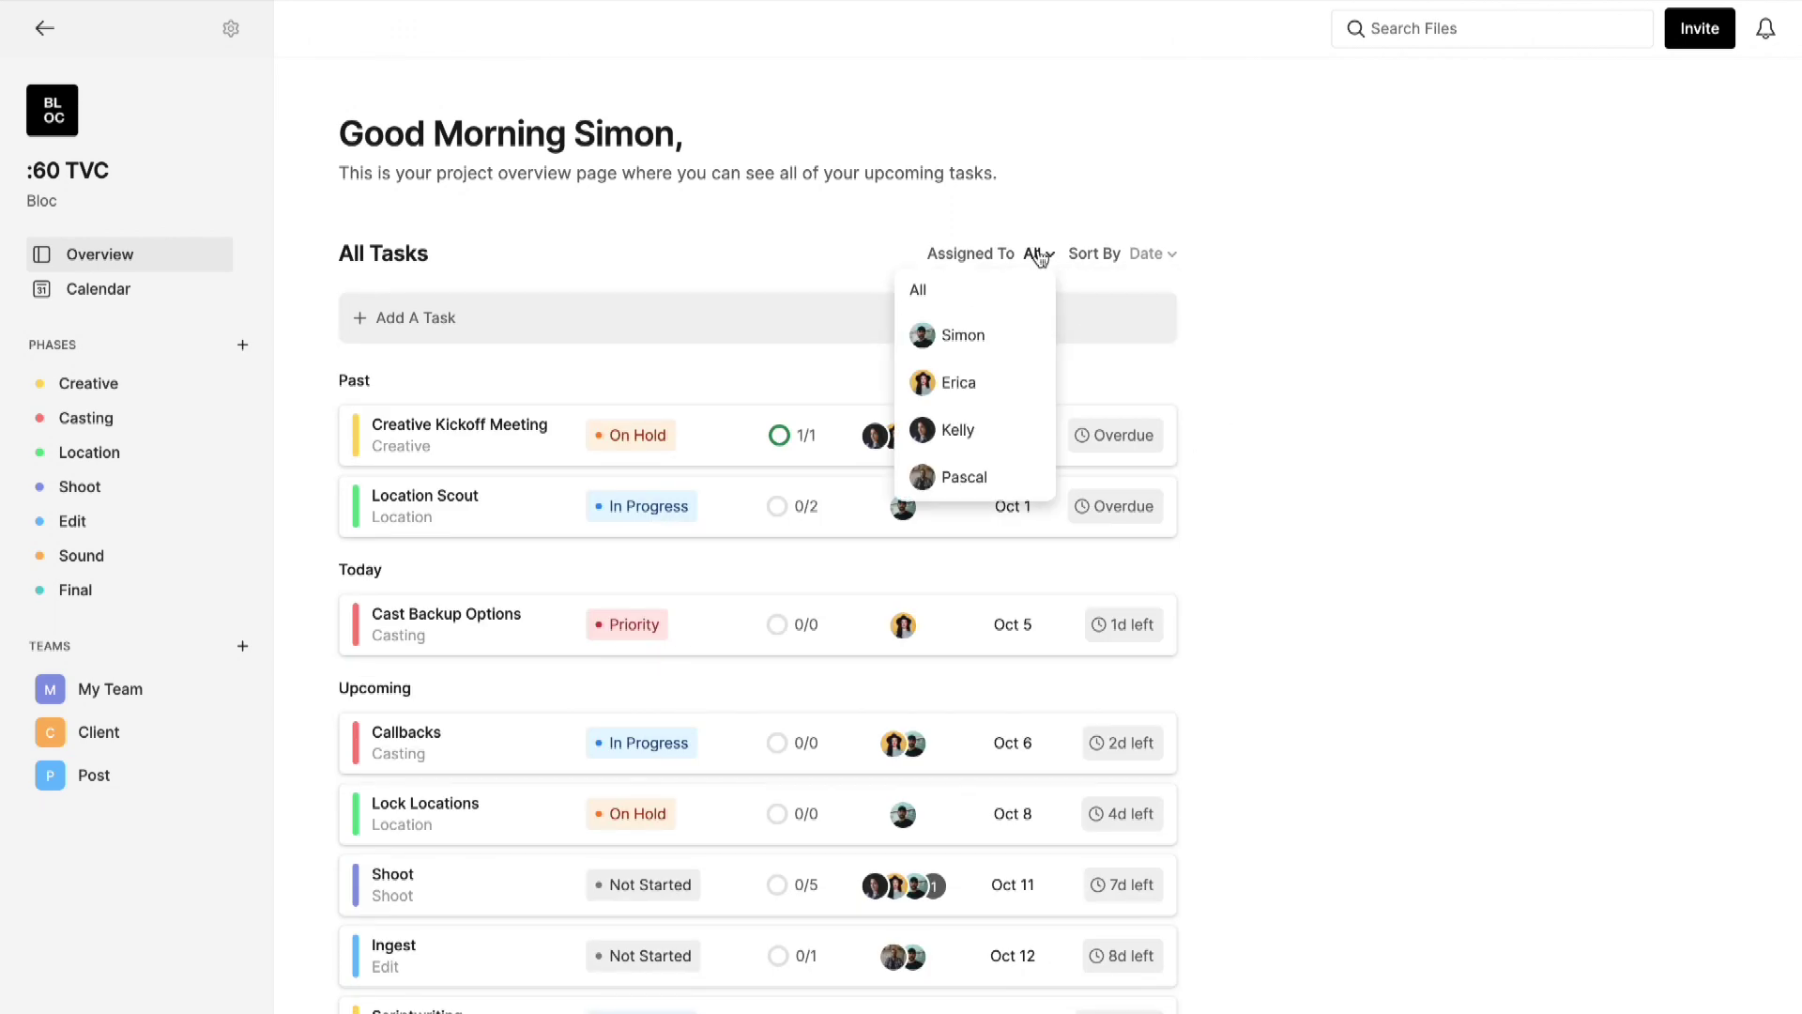
pyautogui.click(973, 343)
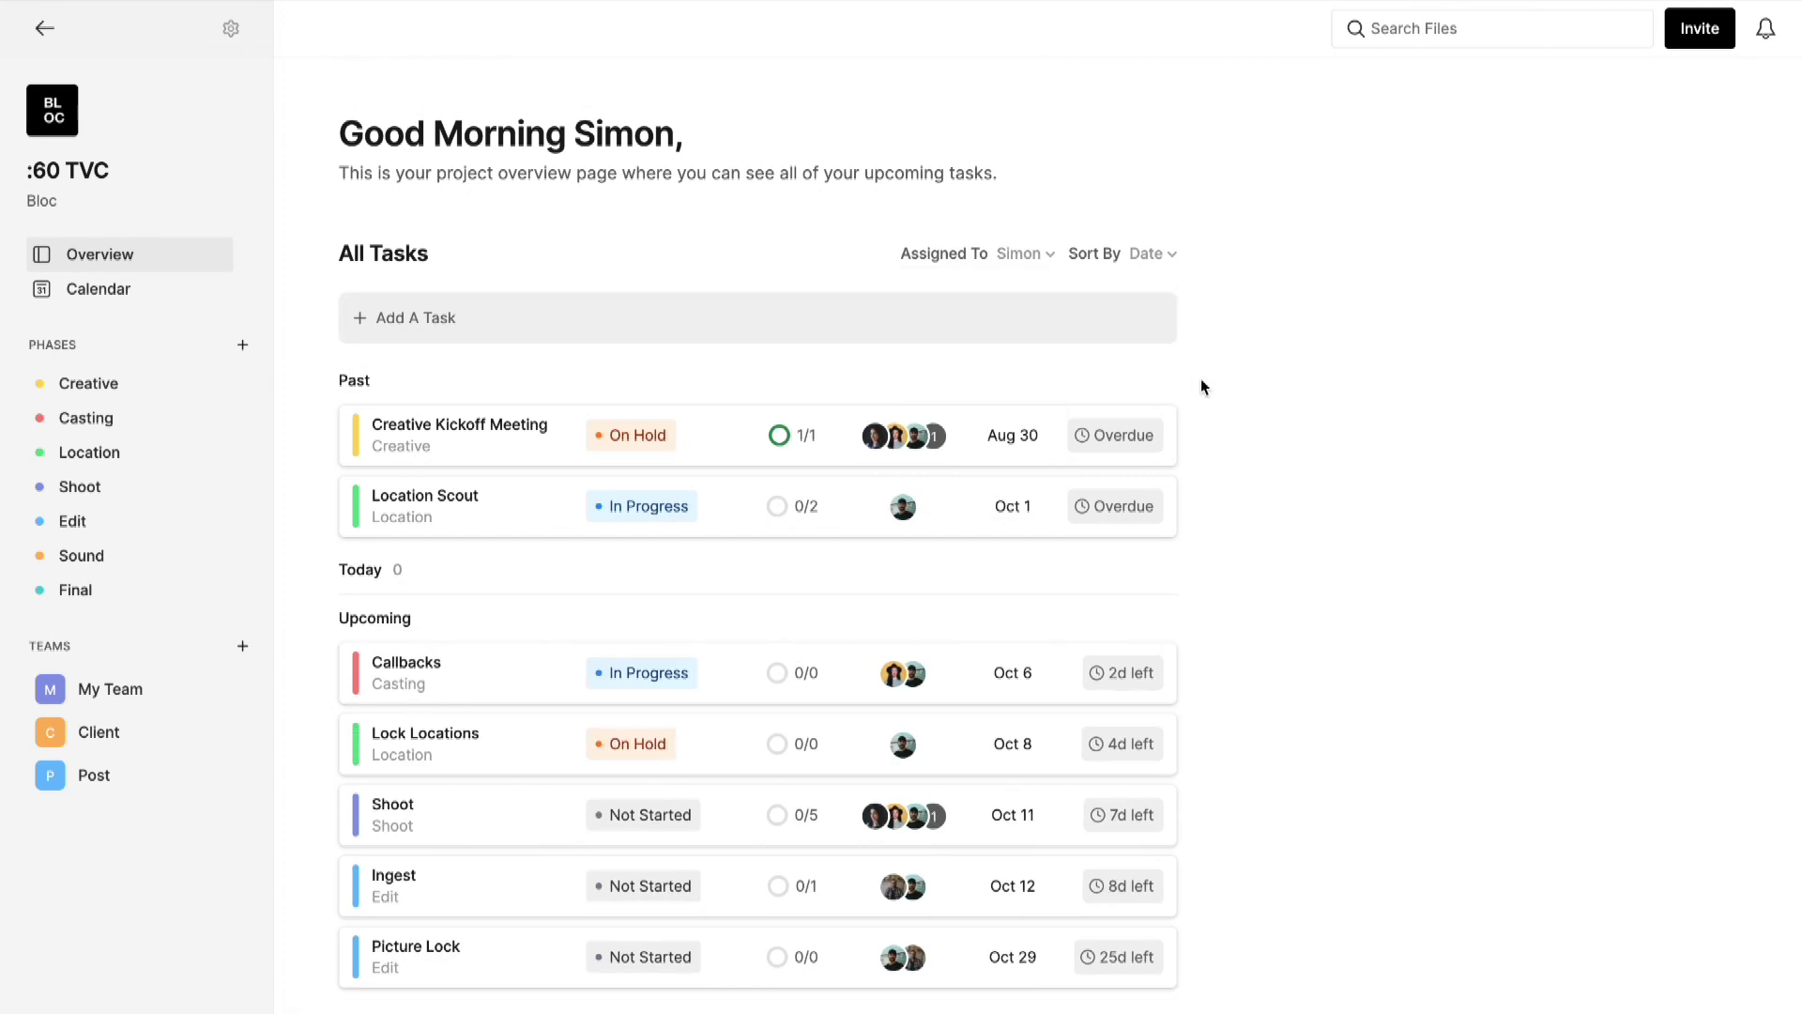
pyautogui.scroll(-2, 1202, 387)
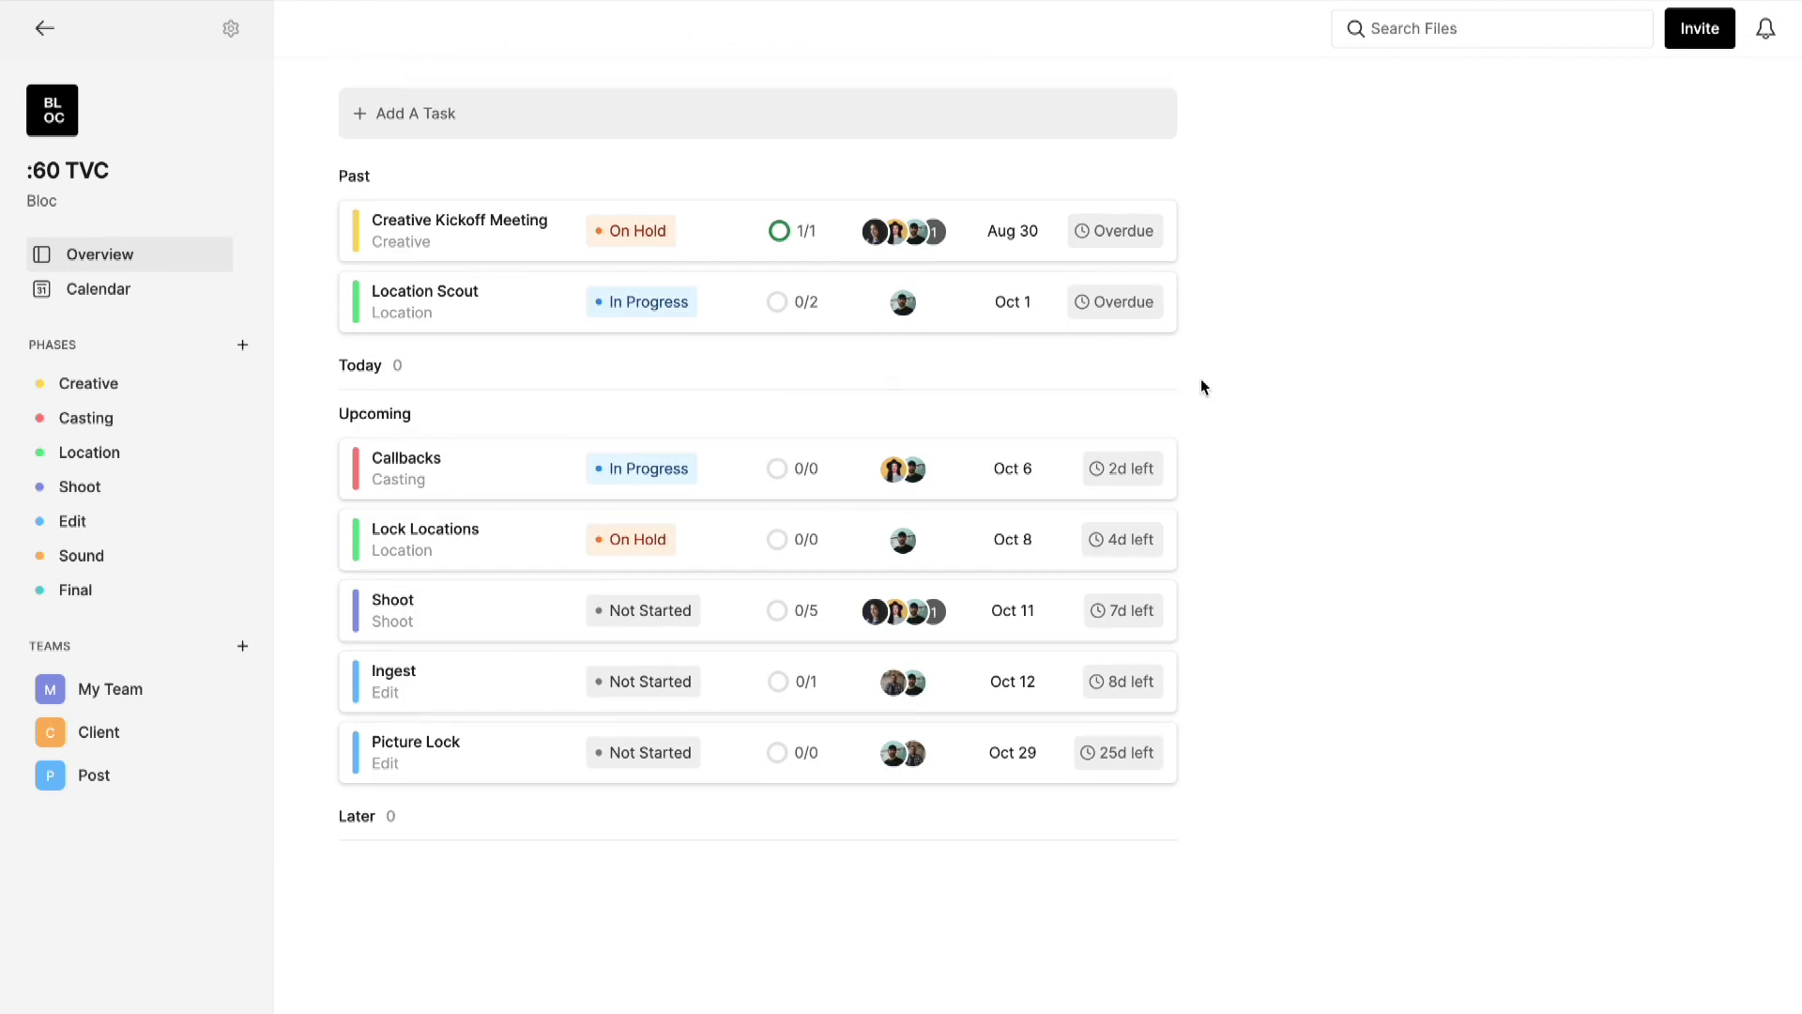
pyautogui.scroll(2, 1201, 386)
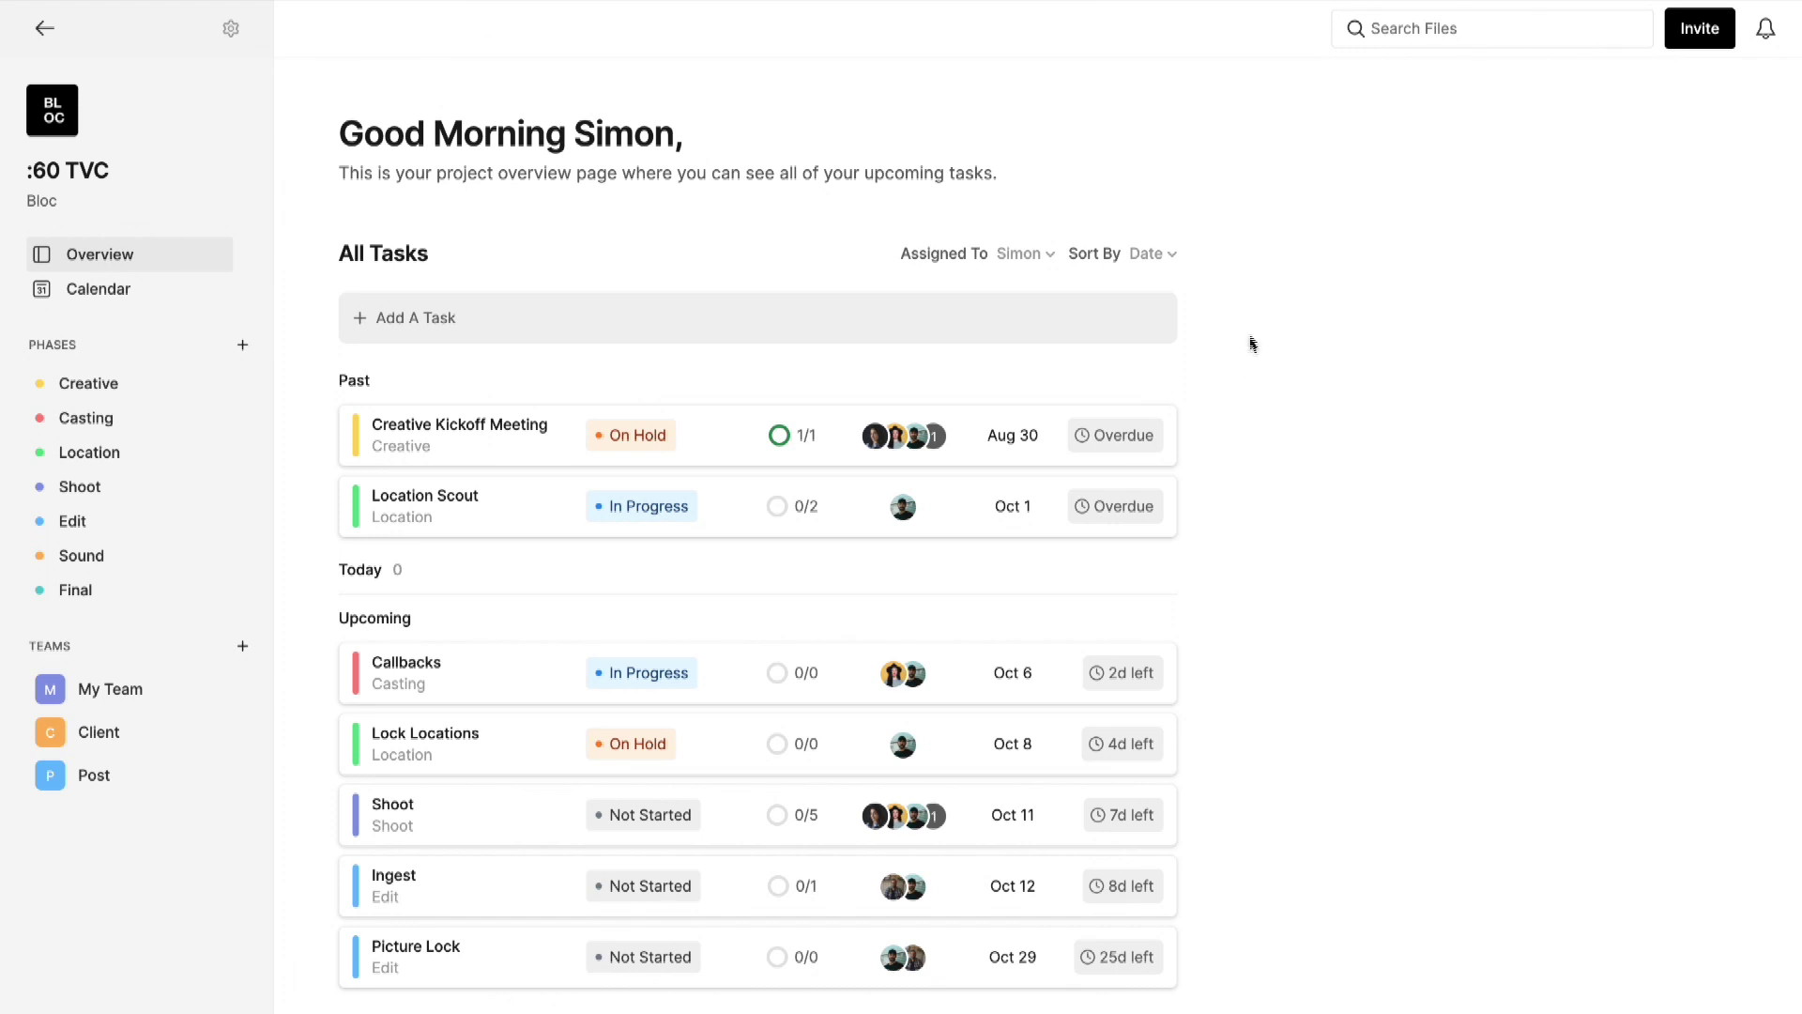
# Sort the filtered task list by status and turn Show Completed back on
pyautogui.click(1170, 263)
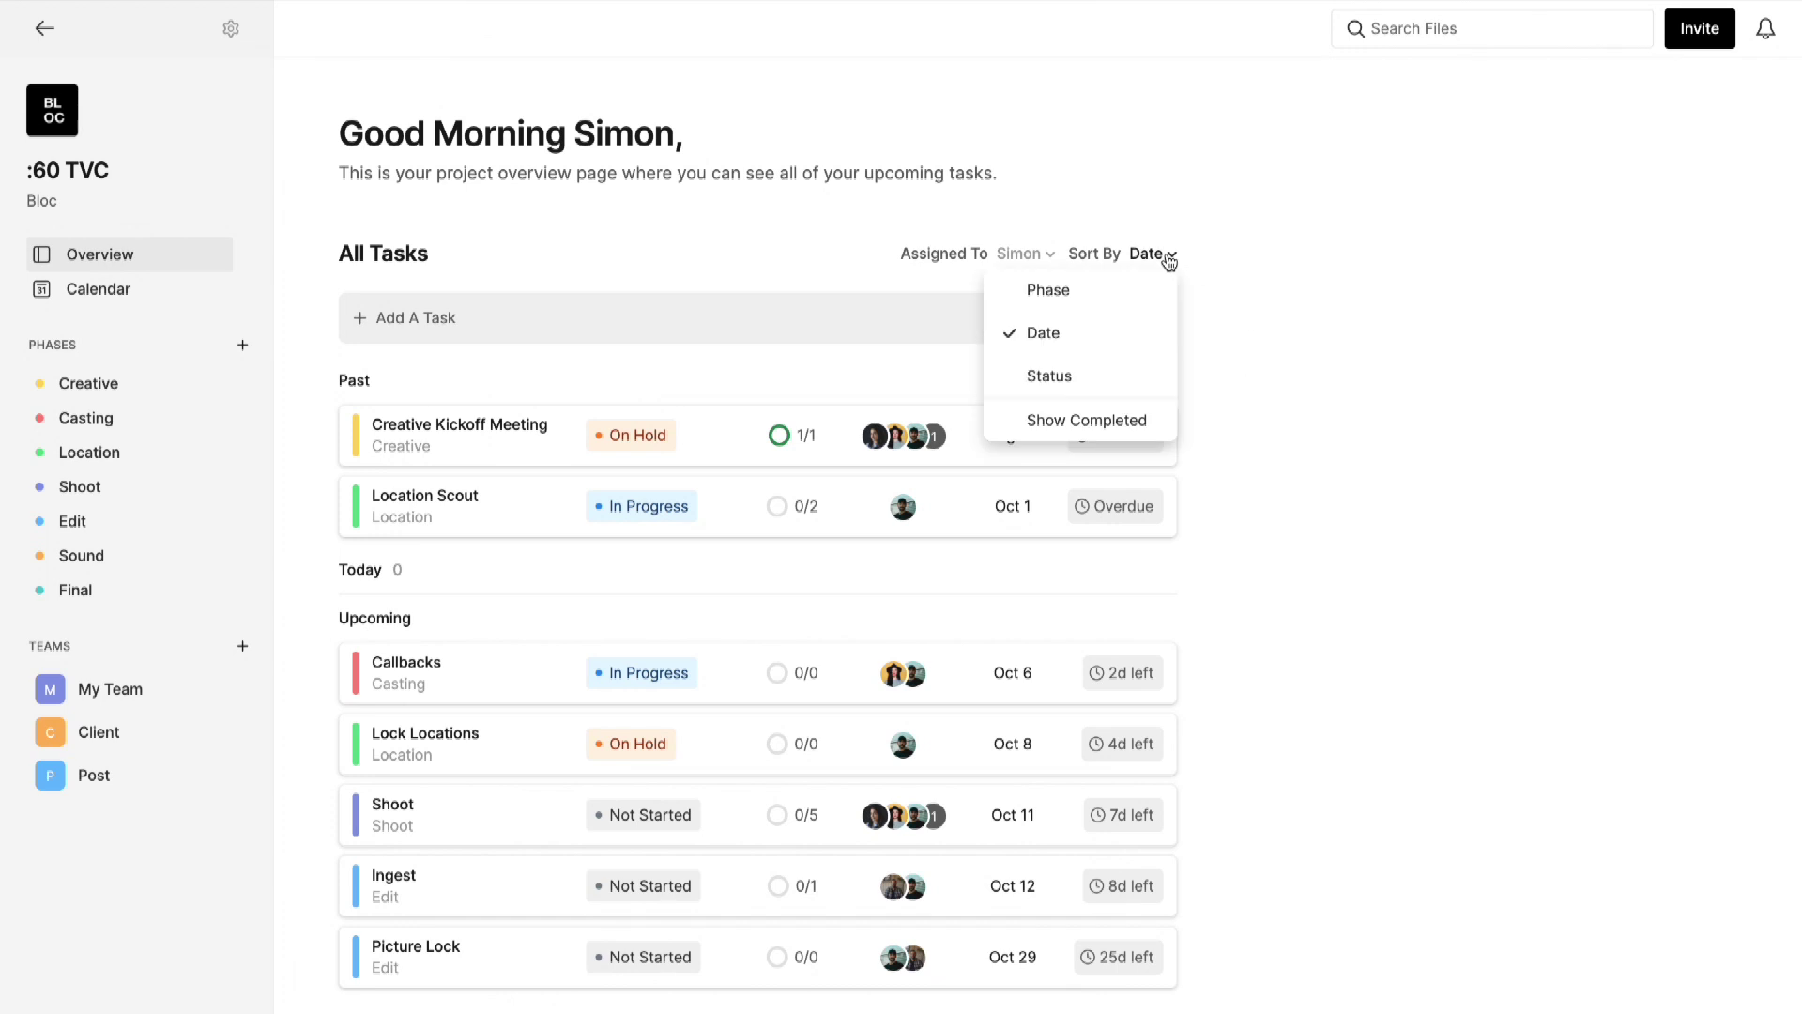
pyautogui.click(1060, 377)
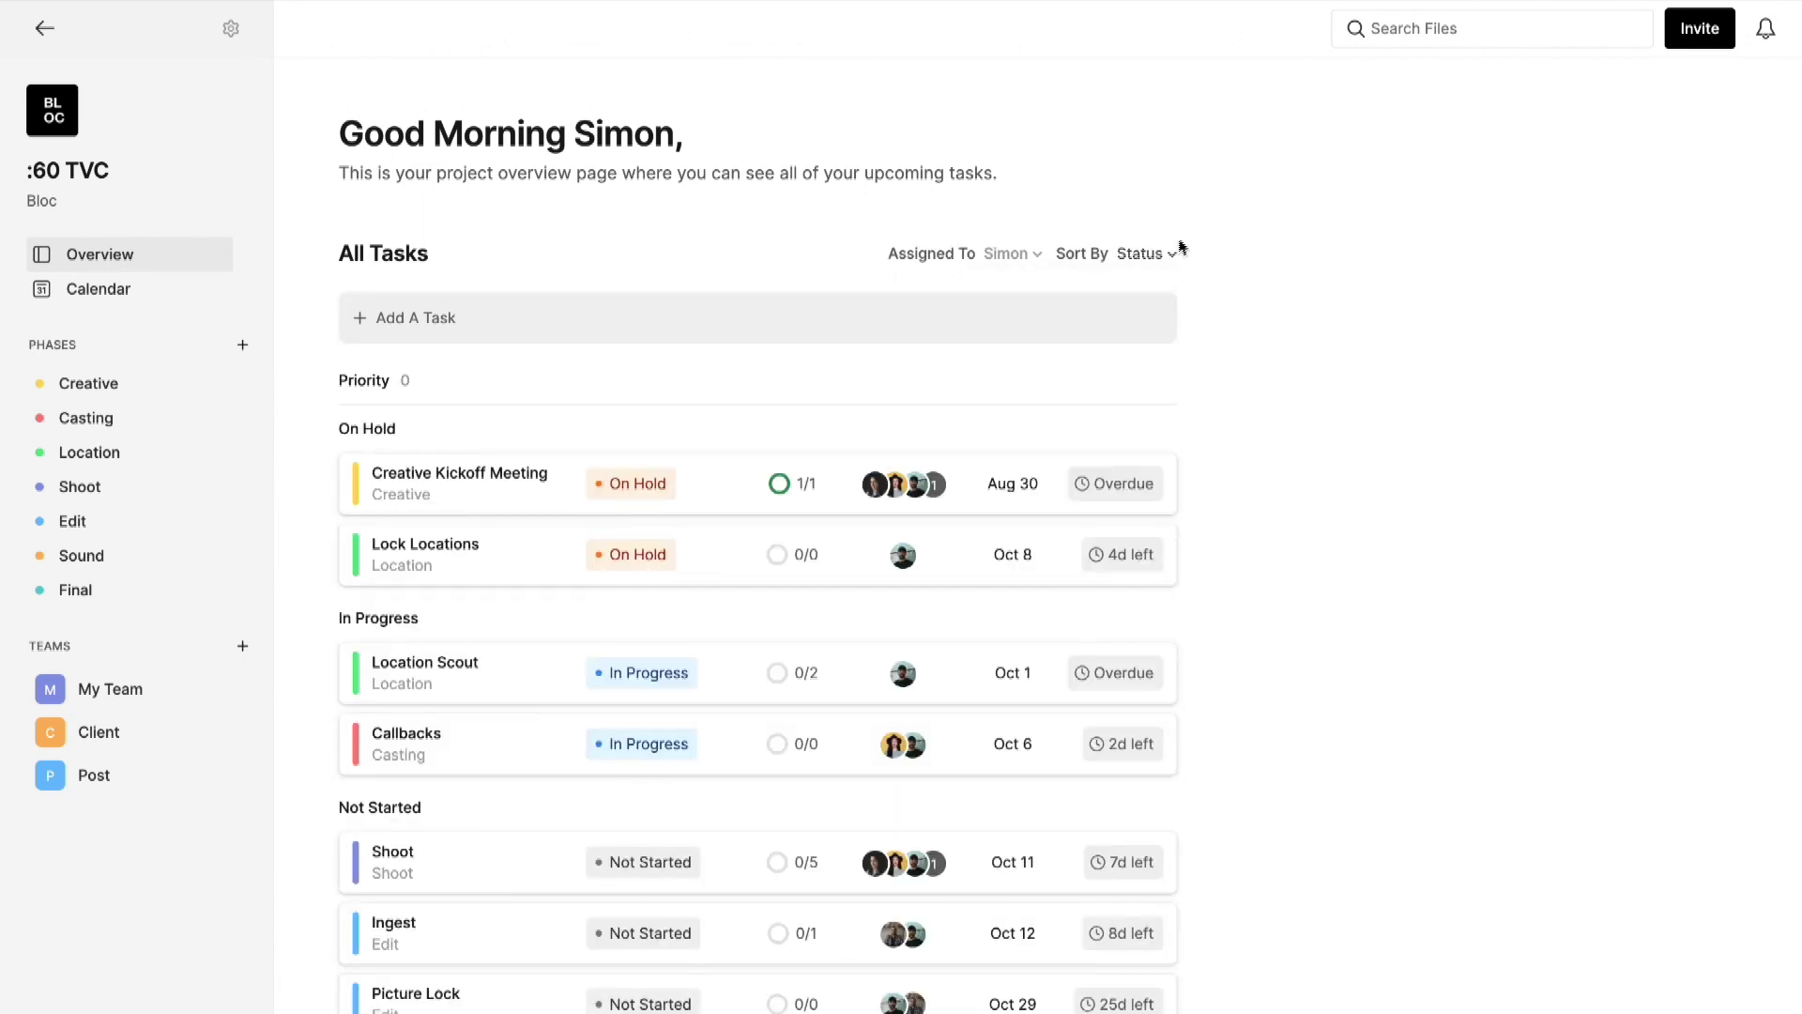
pyautogui.click(1164, 254)
pyautogui.click(1100, 428)
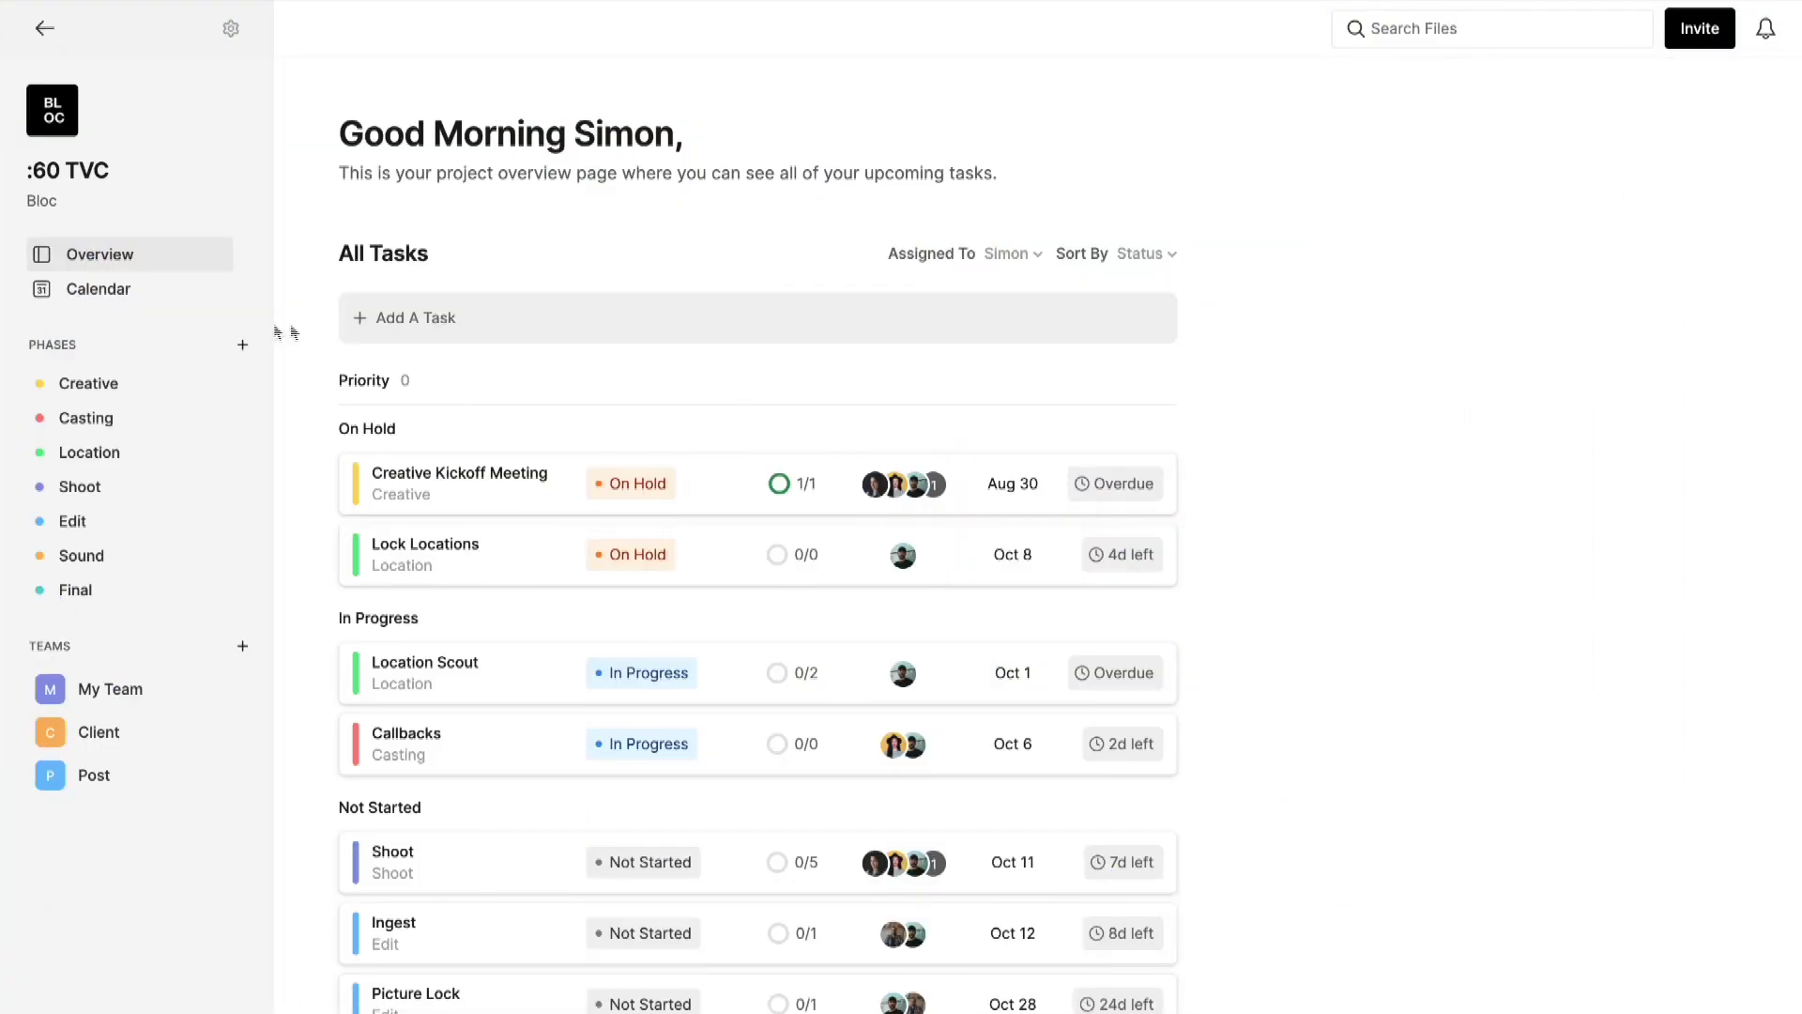
# Open the project's October 2021 calendar and view the Editorial task's details and assignees before closing it
pyautogui.click(143, 296)
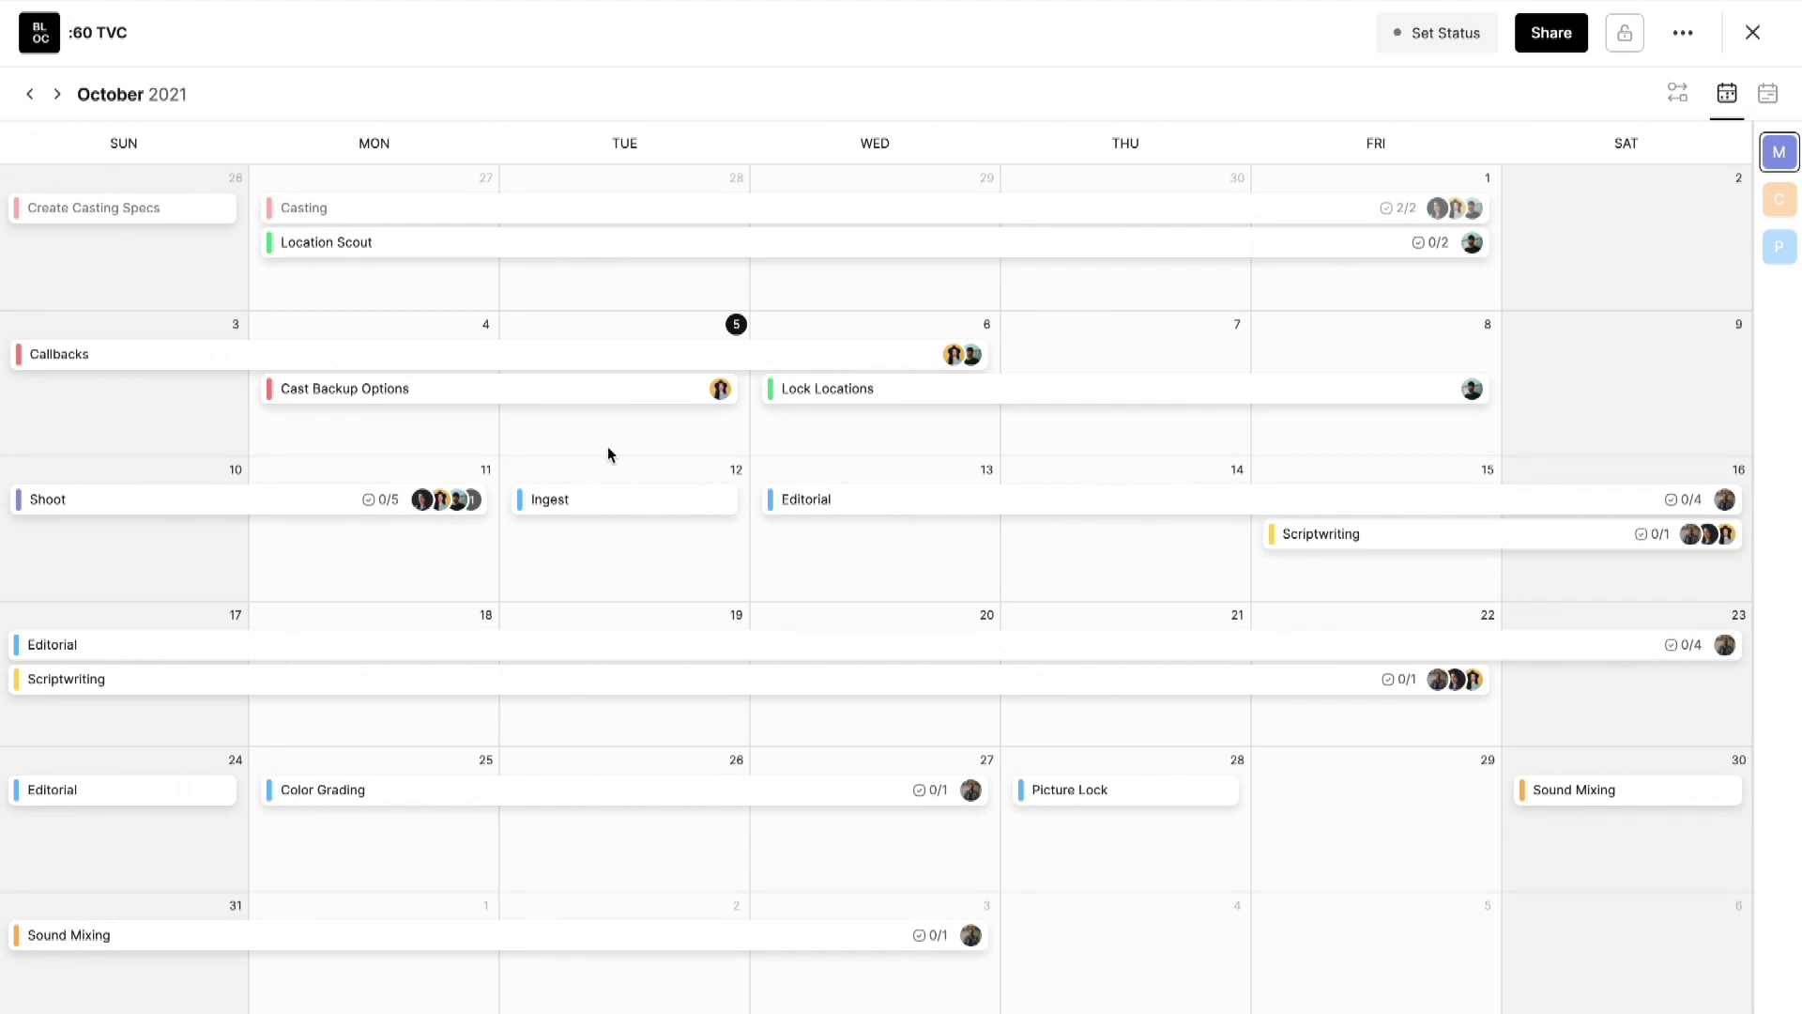
pyautogui.click(1075, 512)
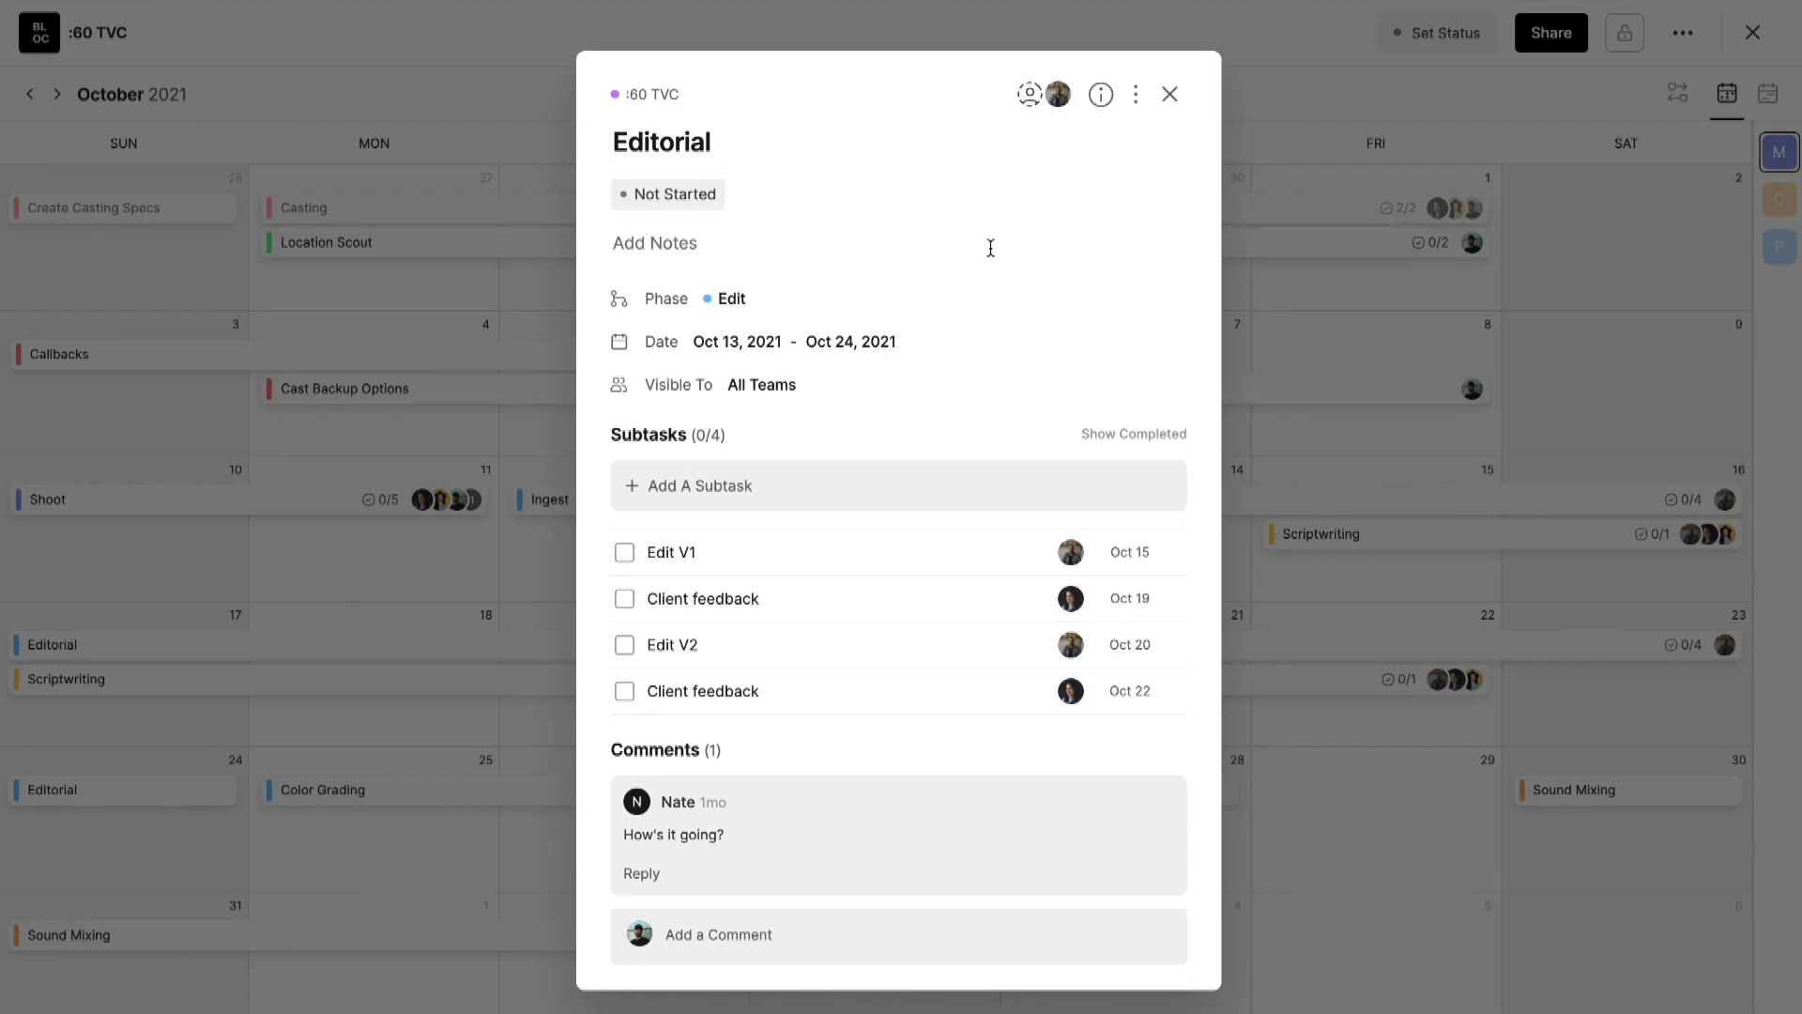
pyautogui.click(1044, 95)
pyautogui.click(1045, 97)
pyautogui.click(1320, 302)
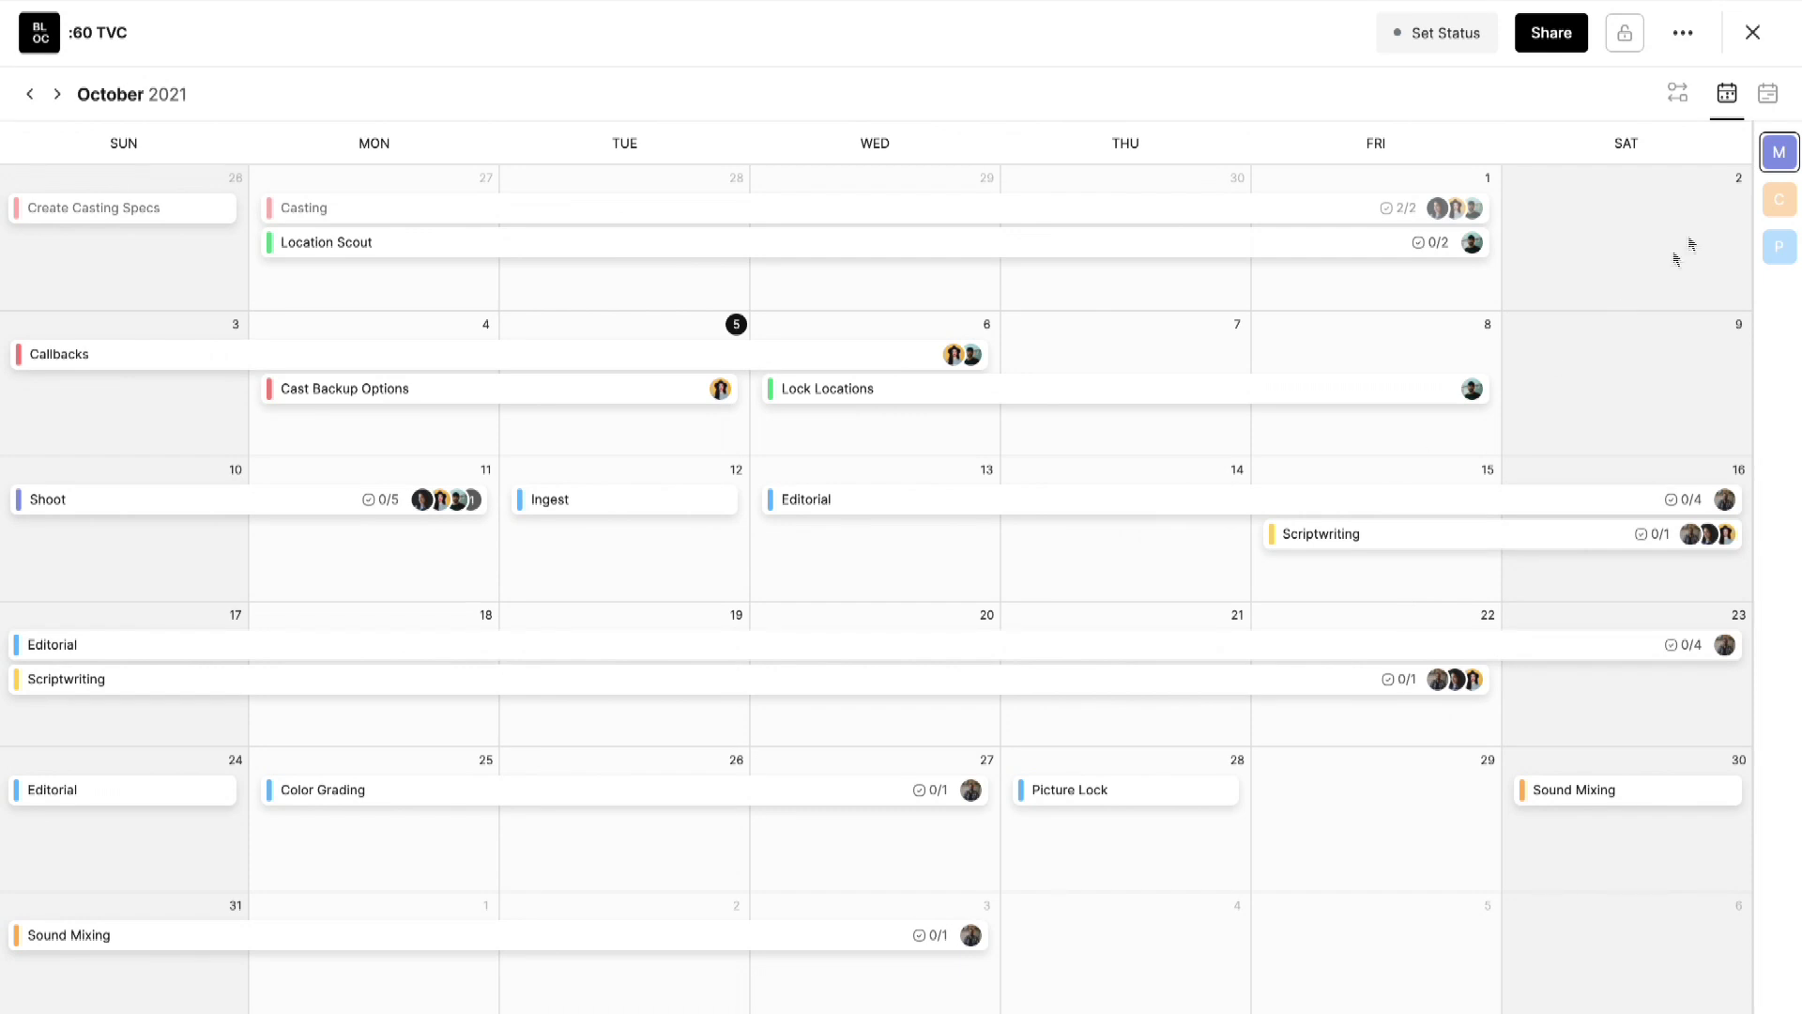
# Switch the project calendar from the month view to the timeline view organized by phase
pyautogui.click(1768, 98)
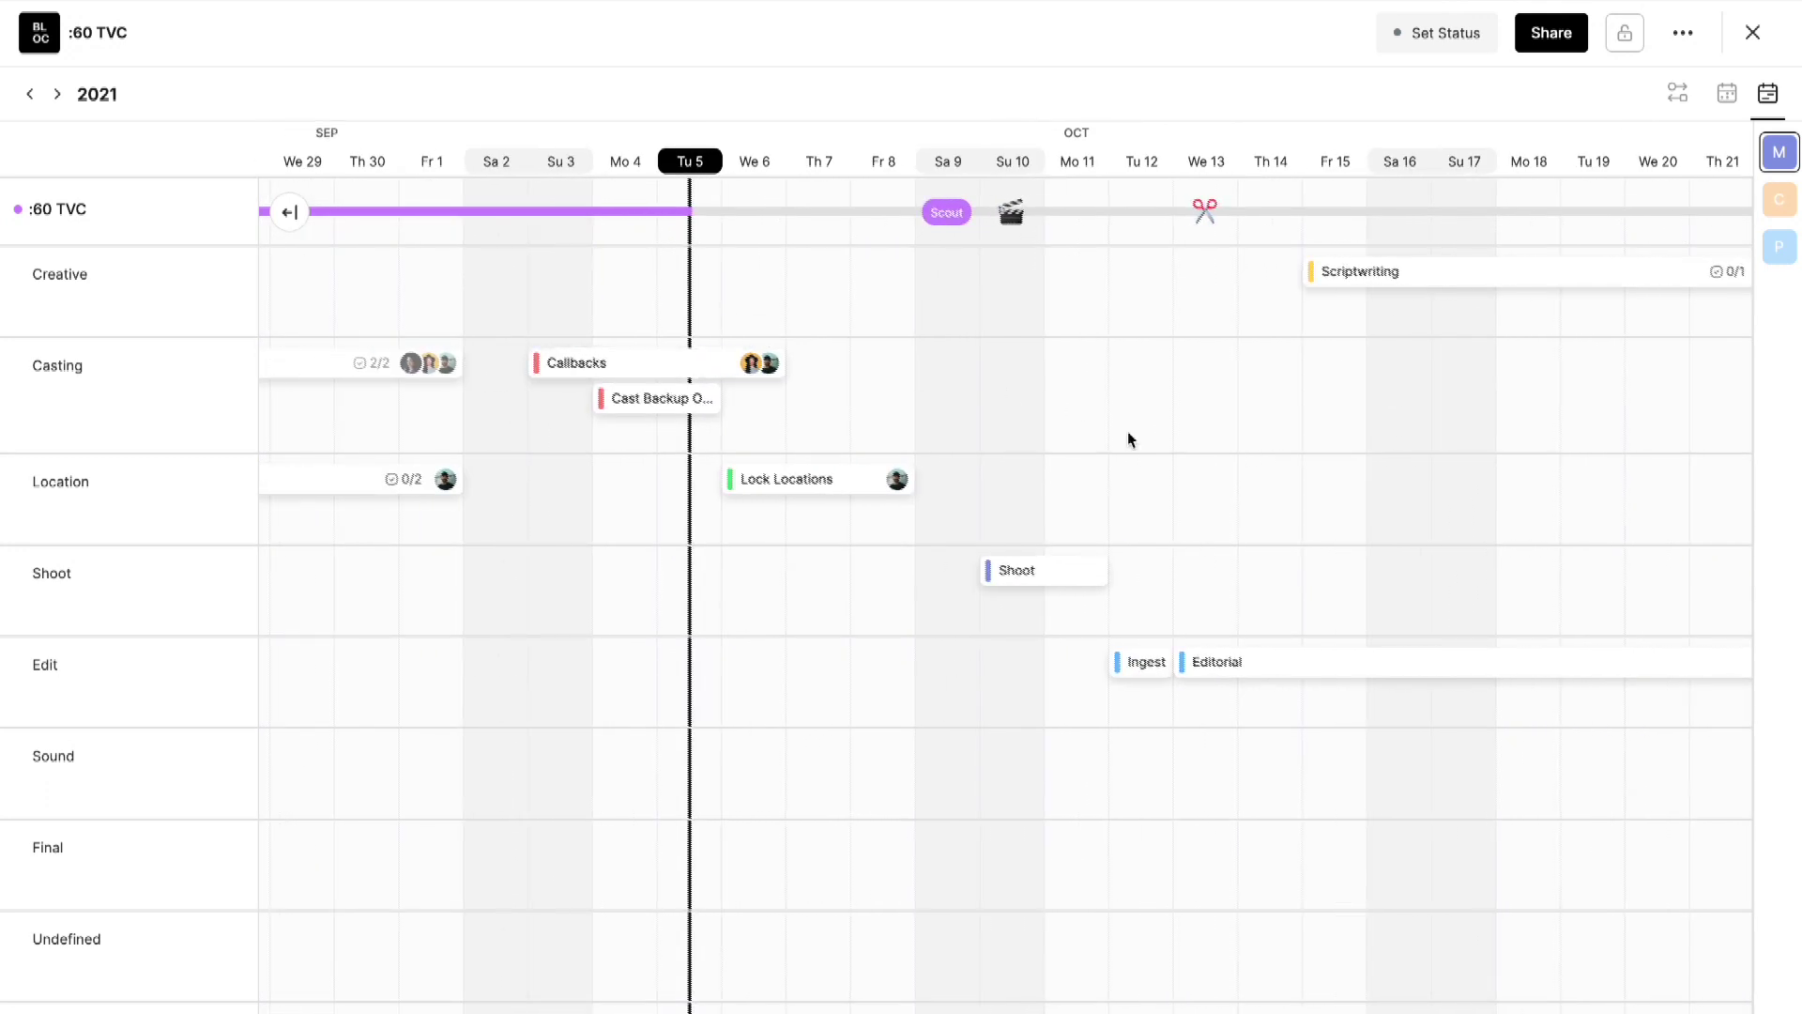
# Look through the :60 TVC timeline's phases from the September casting tasks to the late October editing tasks
pyautogui.hscroll(10, 1128, 433)
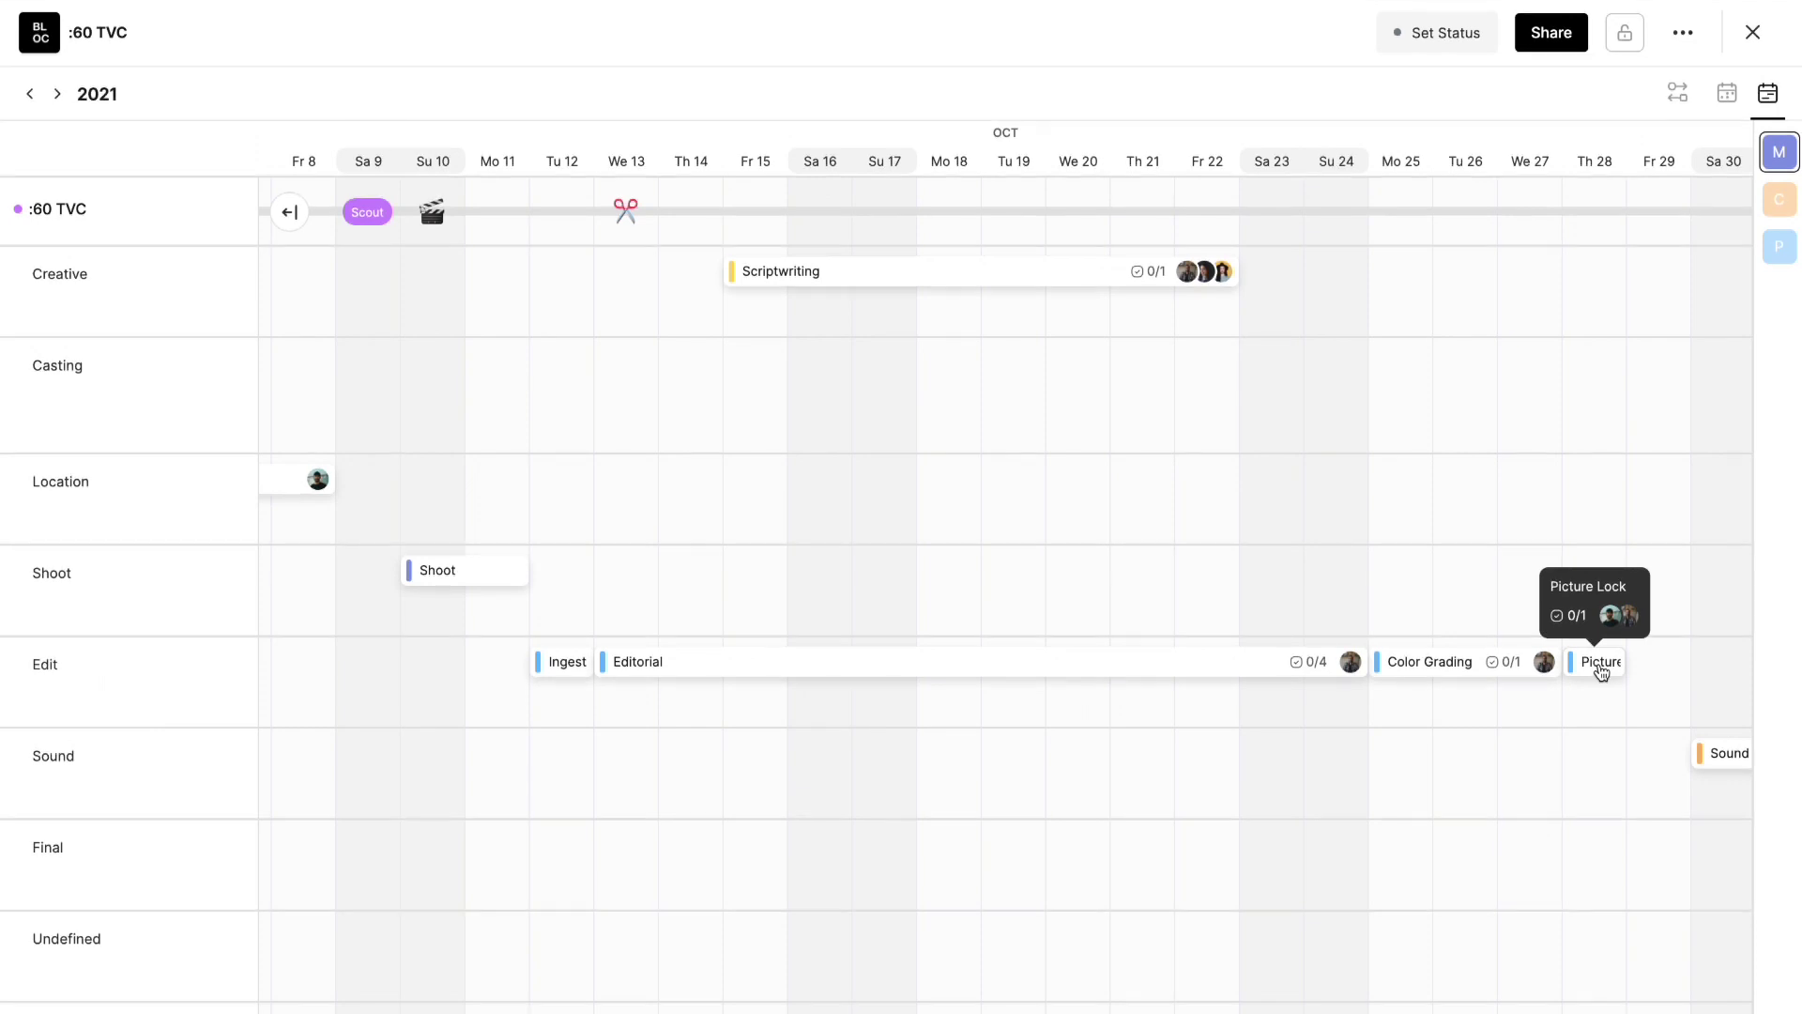
pyautogui.hscroll(-10, 1444, 588)
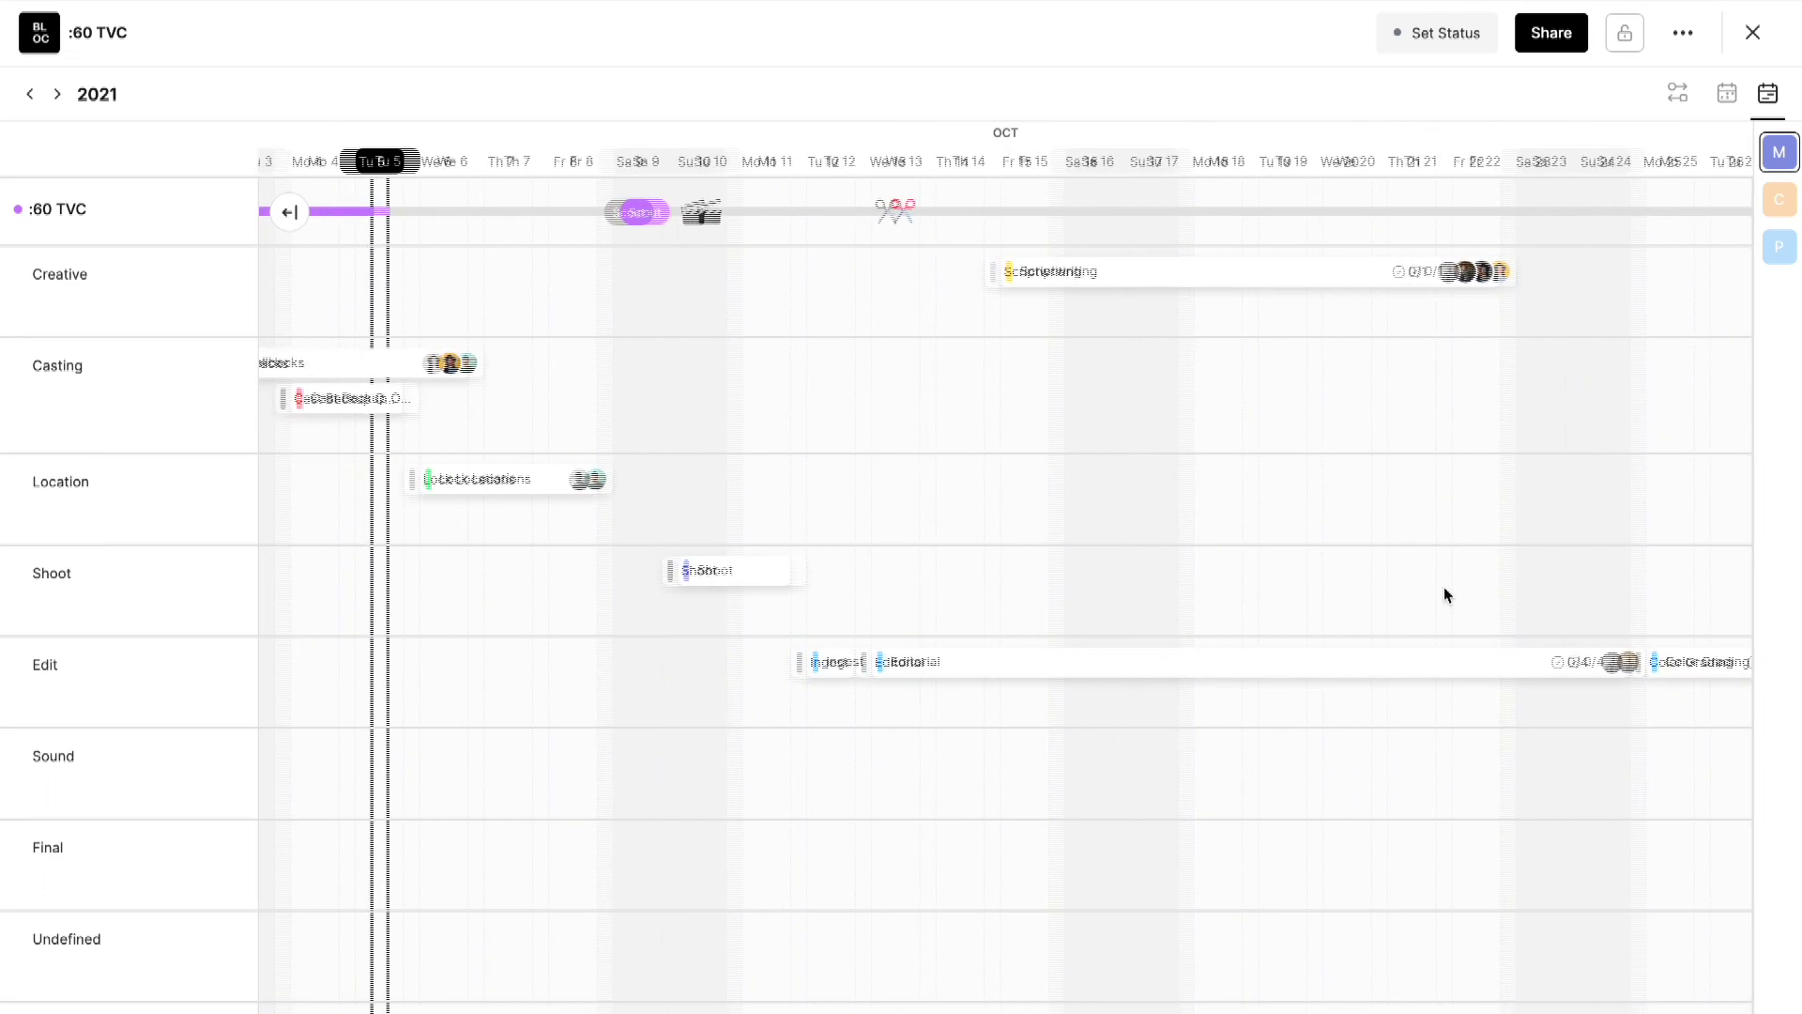
pyautogui.hscroll(-8, 435, 619)
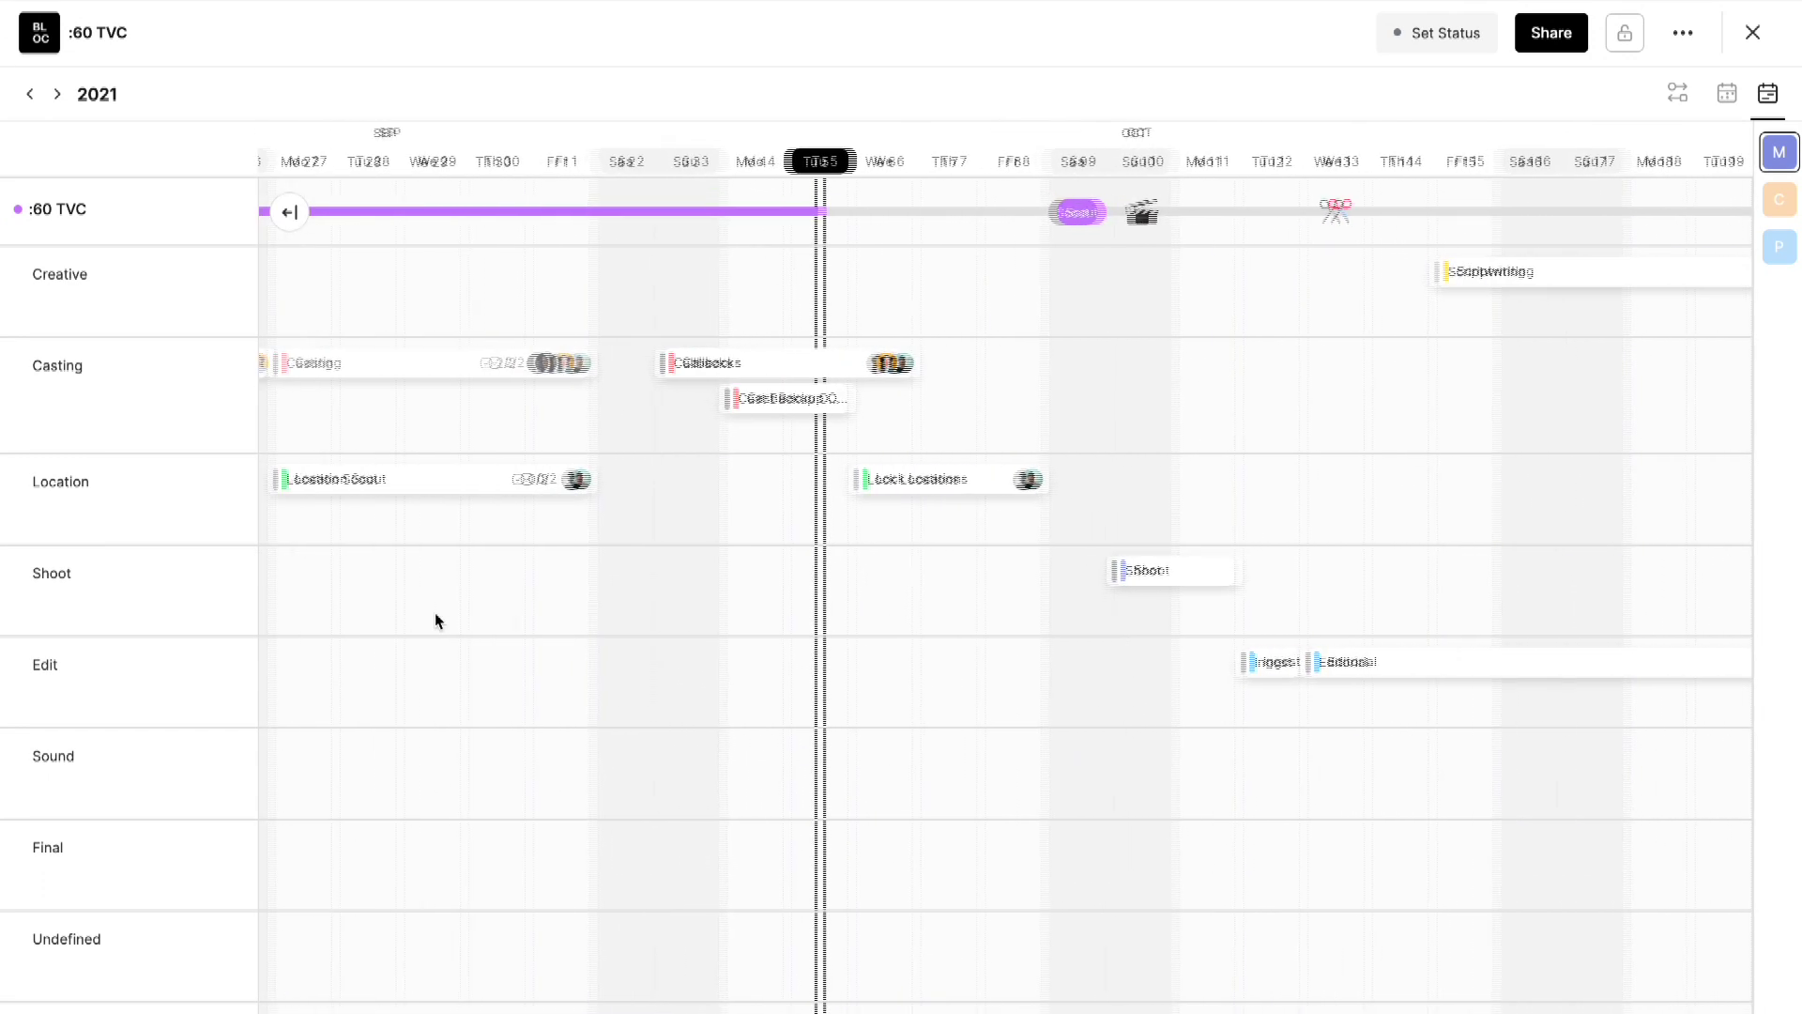
pyautogui.hscroll(-5, 435, 616)
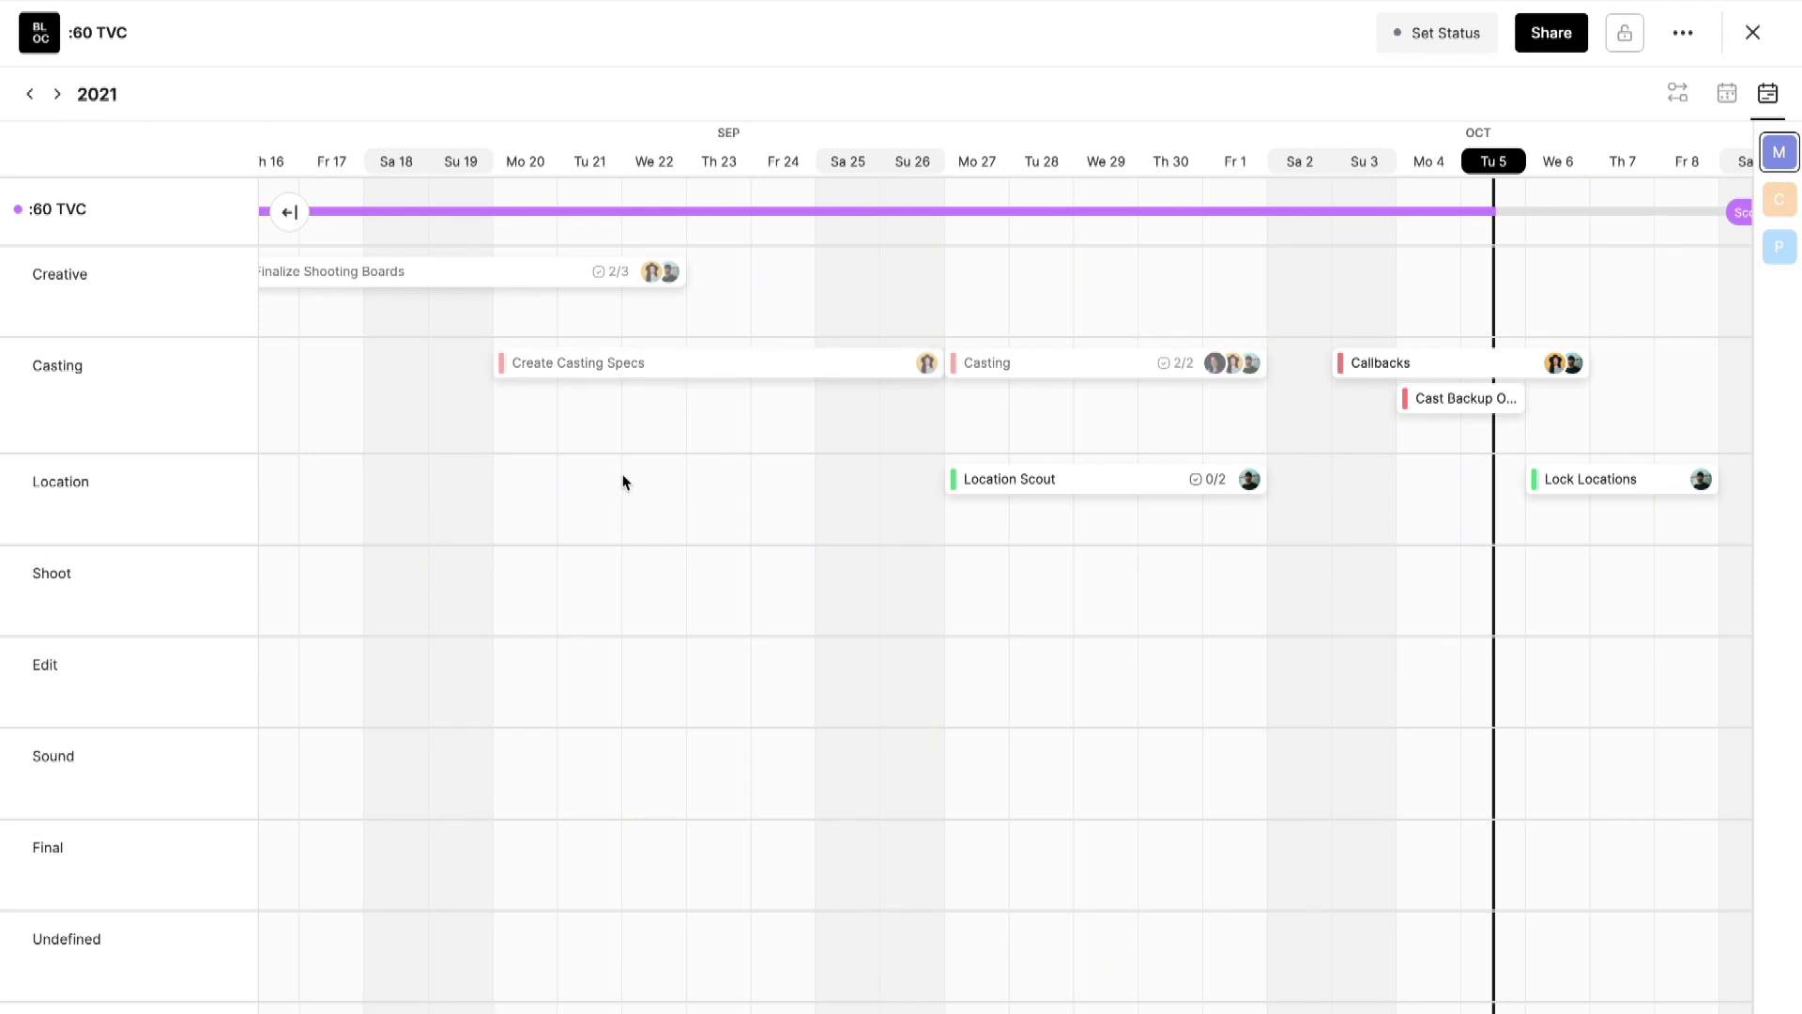
pyautogui.hscroll(-8, 622, 483)
pyautogui.hscroll(6, 622, 483)
pyautogui.hscroll(4, 622, 483)
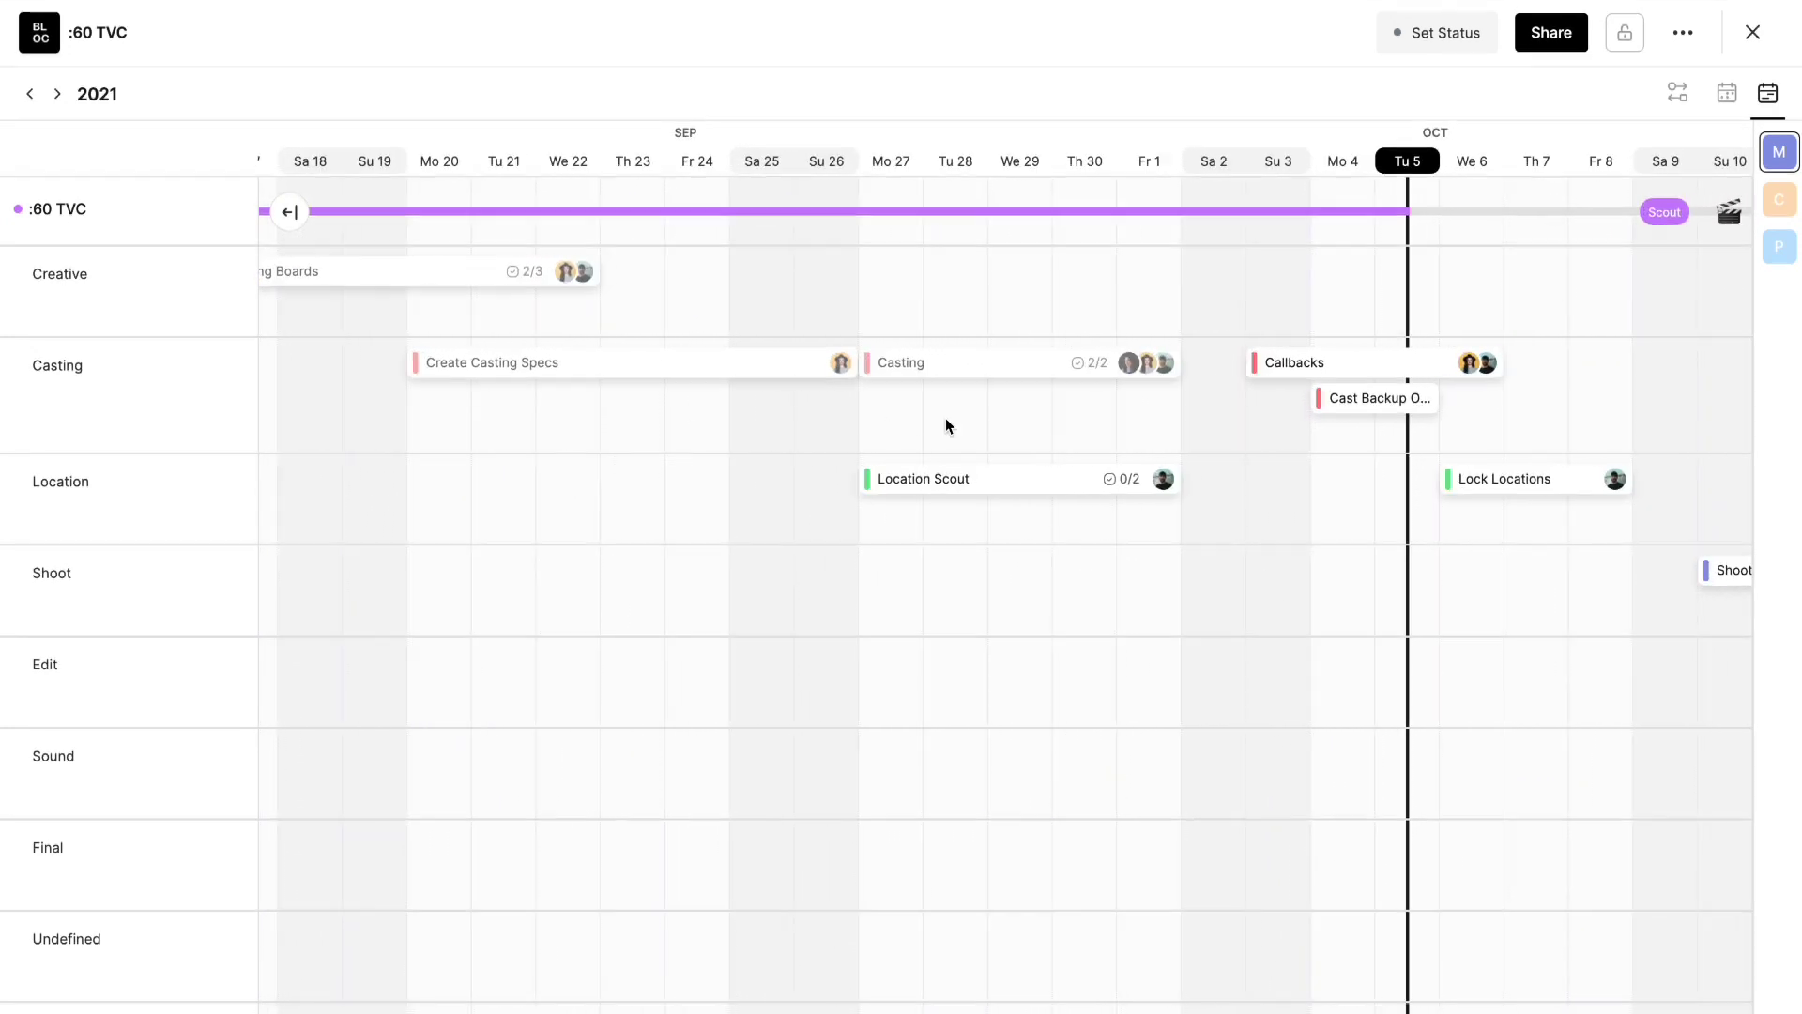
pyautogui.hscroll(5, 1034, 565)
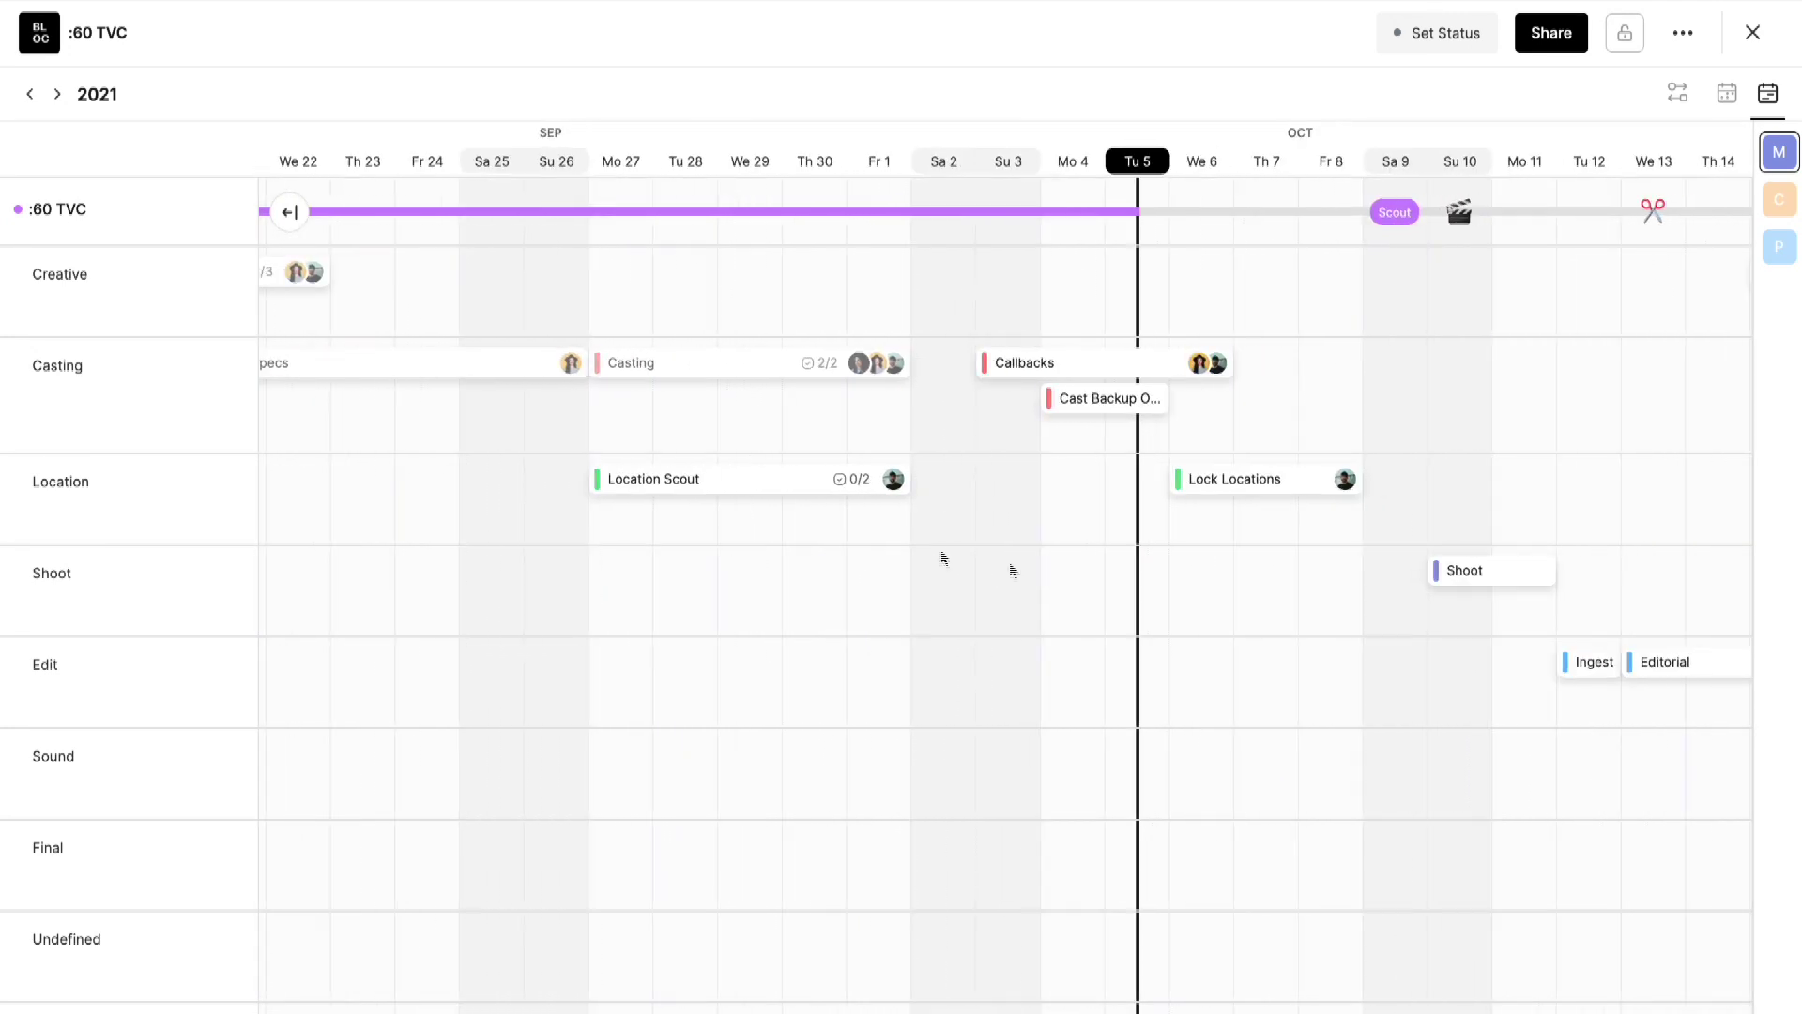
# Set the Location Scout task's status to Done in the :60 TVC timeline and close its details
pyautogui.click(709, 491)
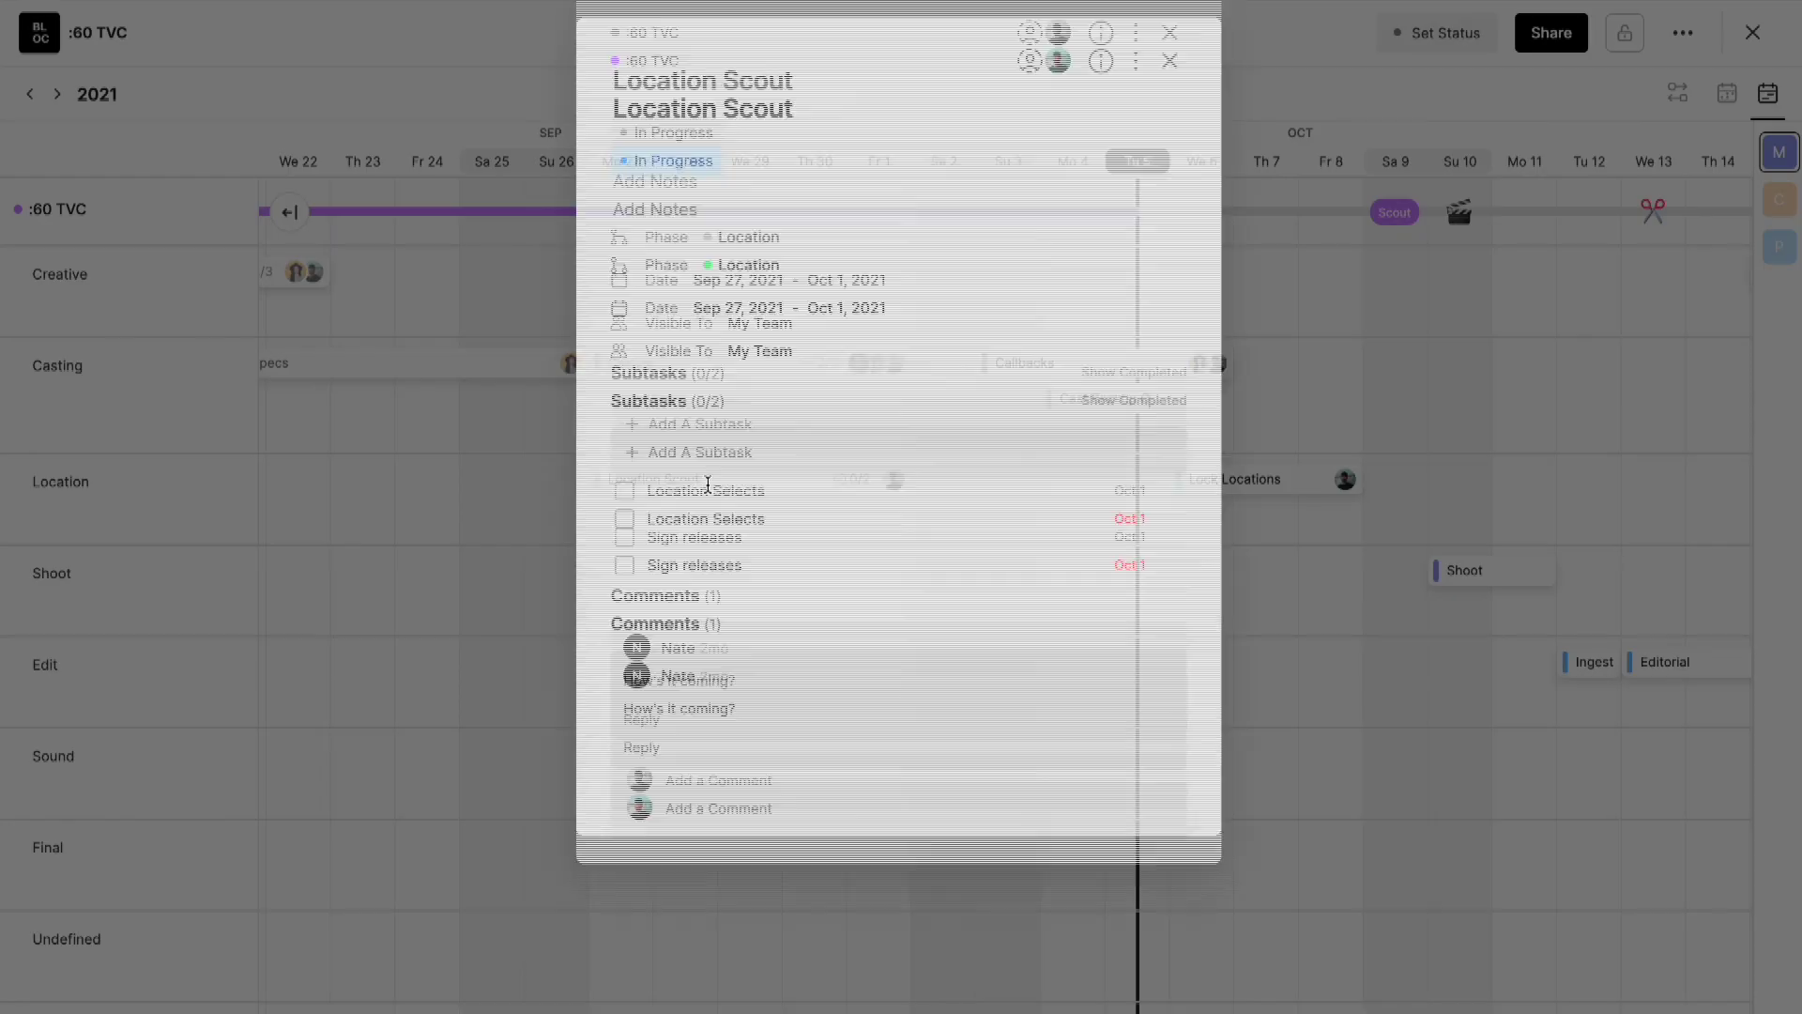
pyautogui.click(690, 239)
pyautogui.click(682, 456)
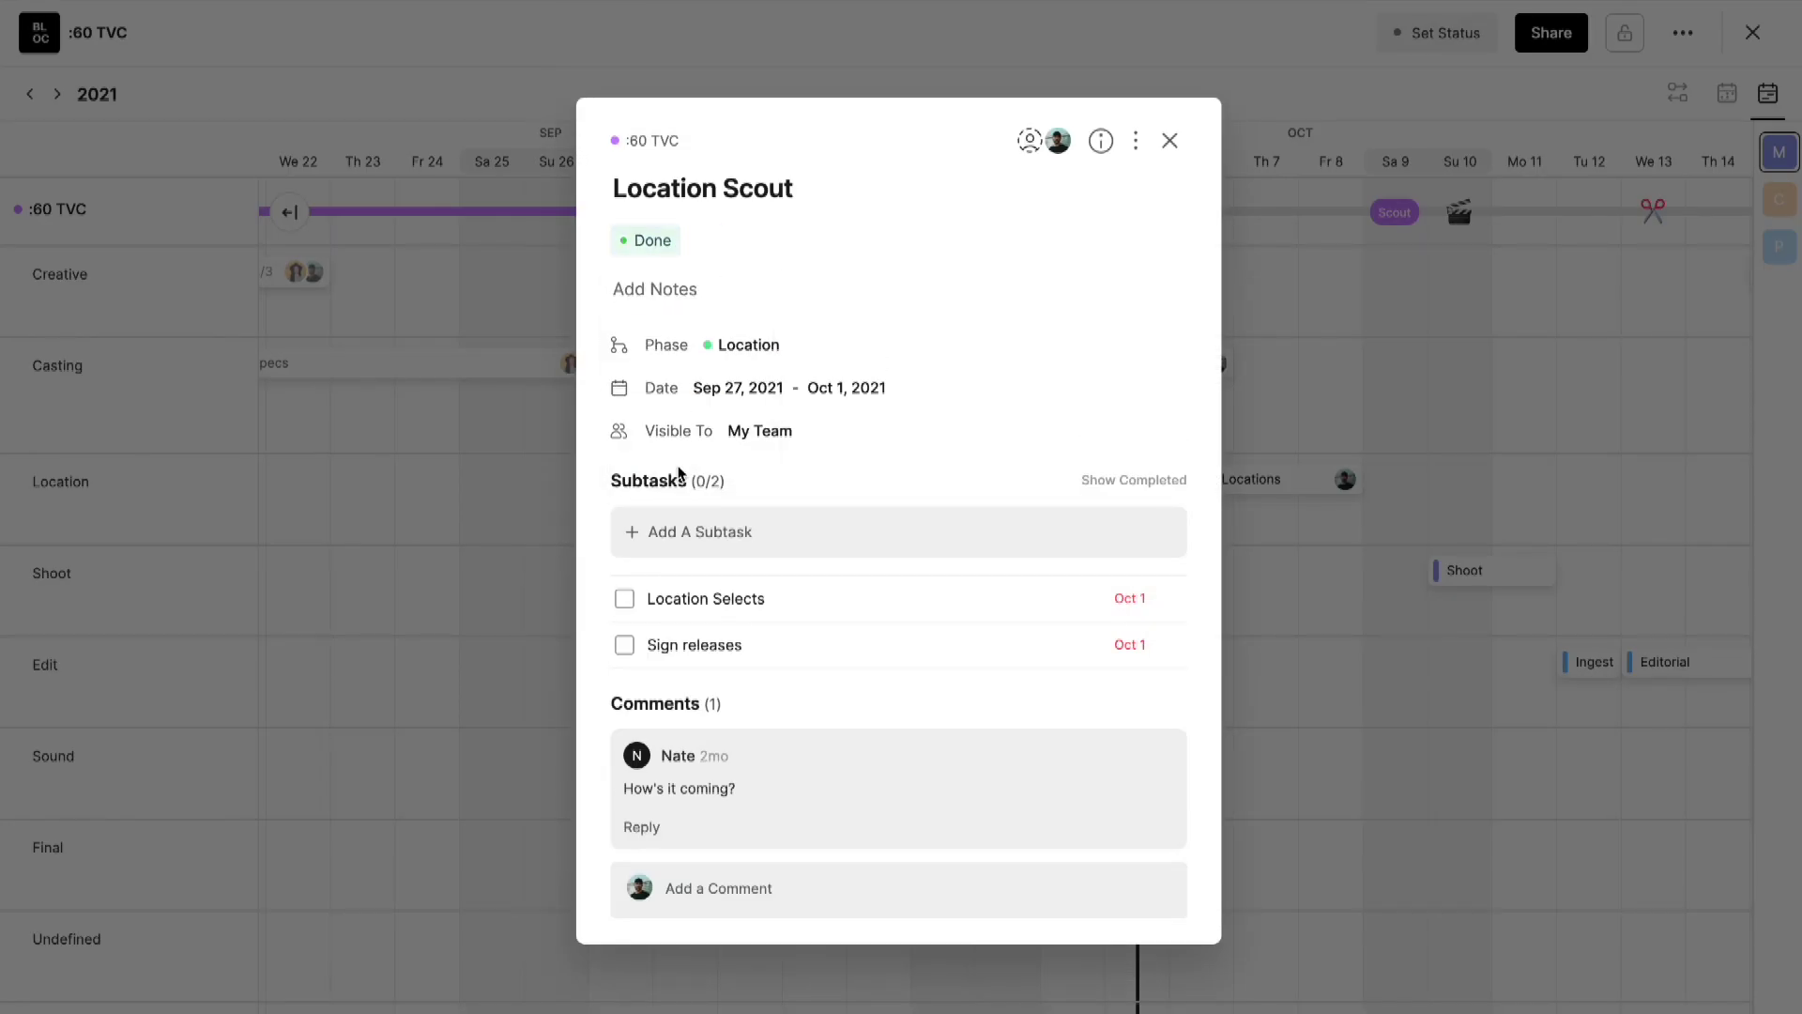
pyautogui.click(486, 498)
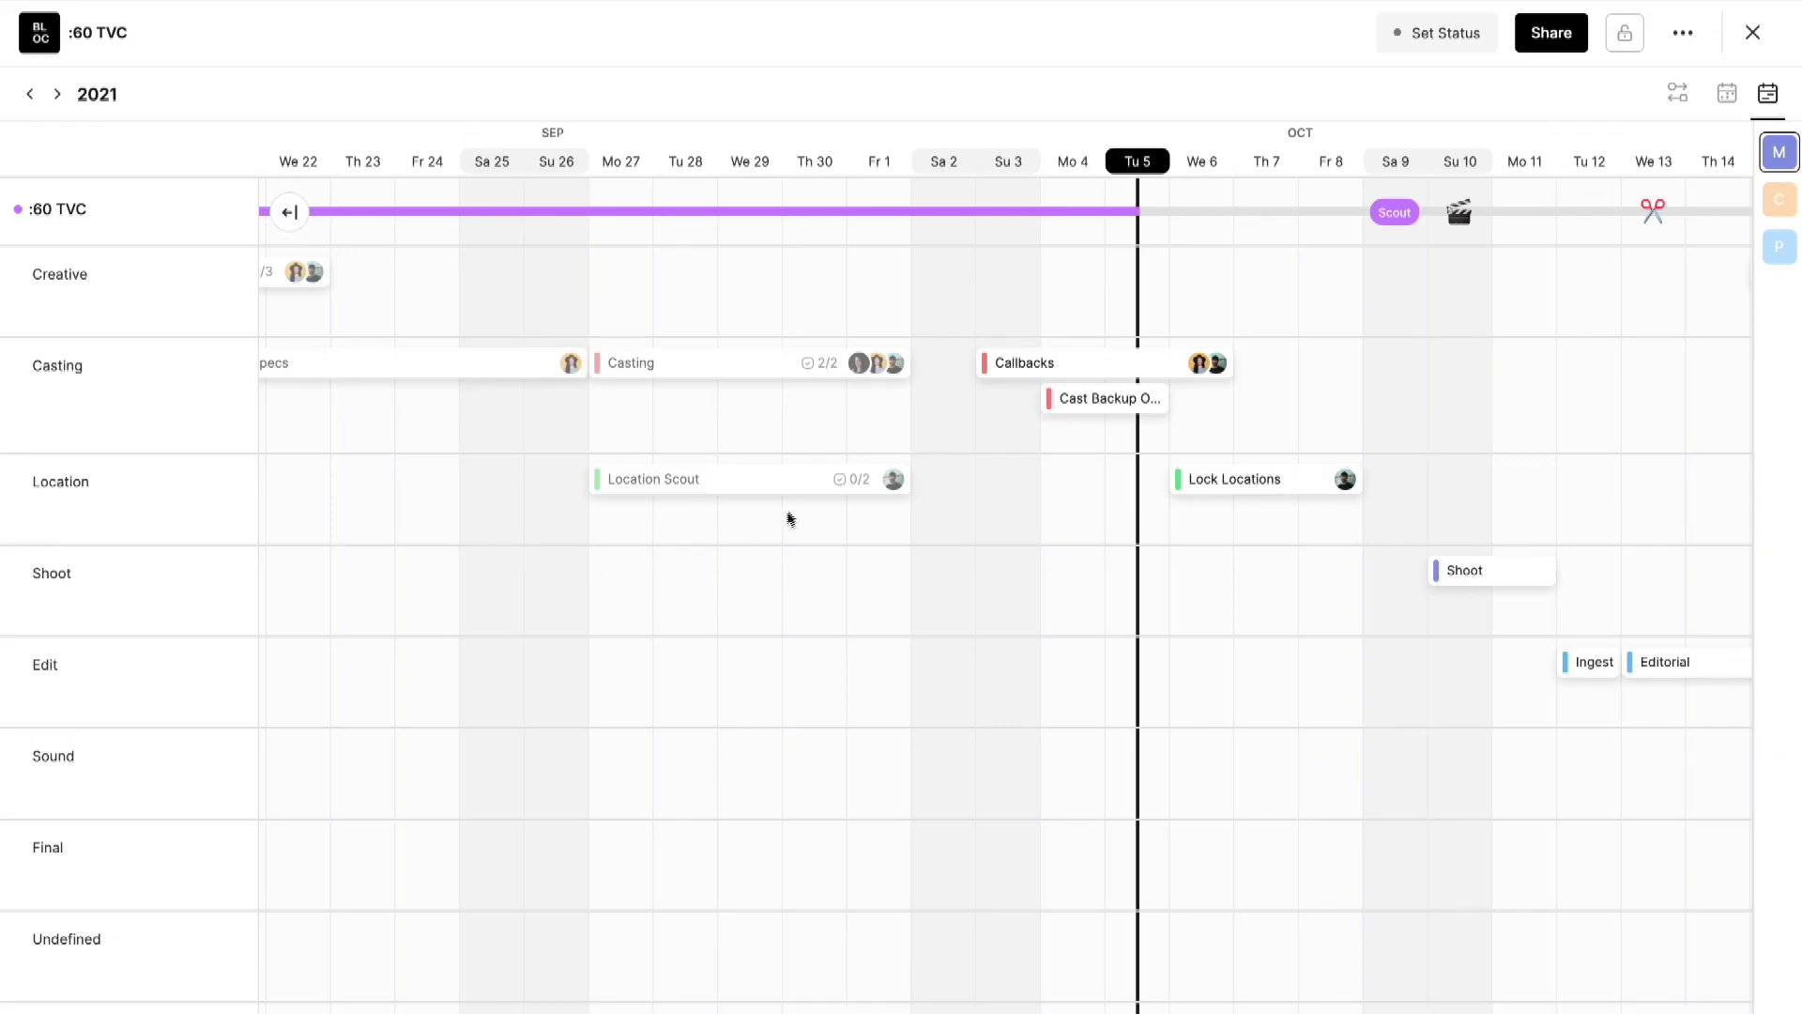
# Switch the :60 TVC project schedule back to the month calendar and go to the previous month
pyautogui.hscroll(3, 857, 603)
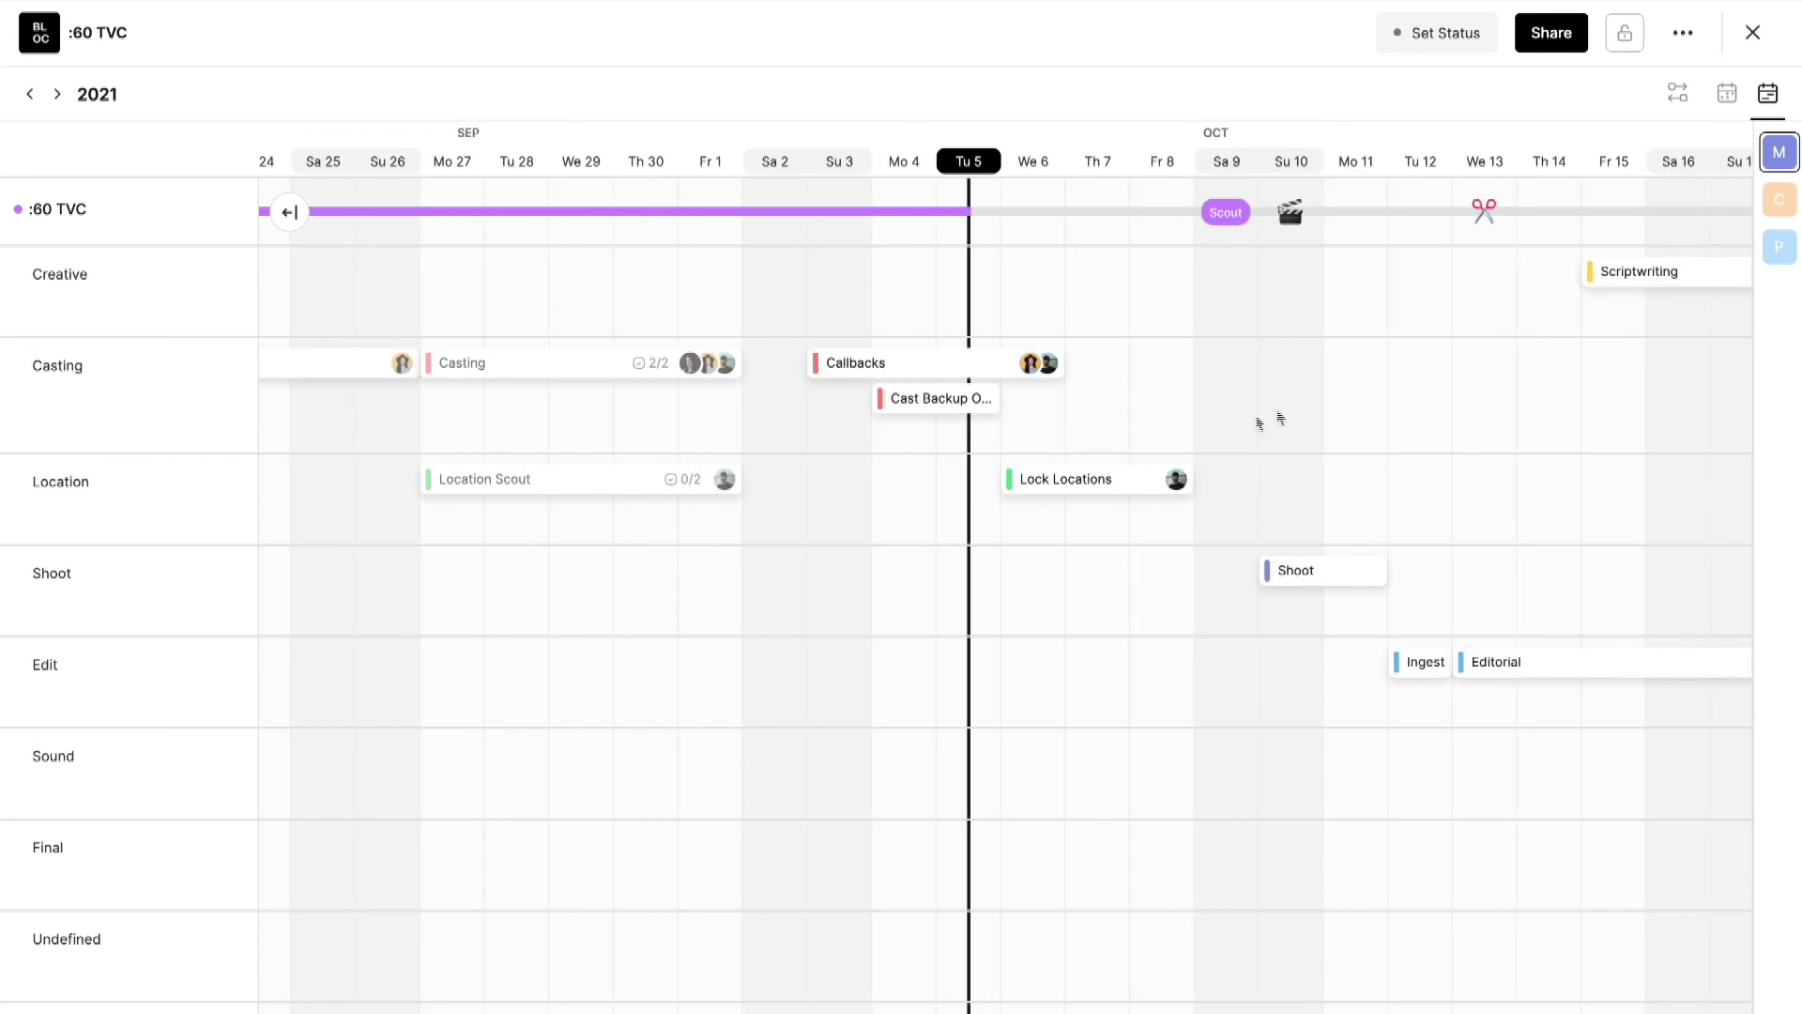
pyautogui.click(1728, 95)
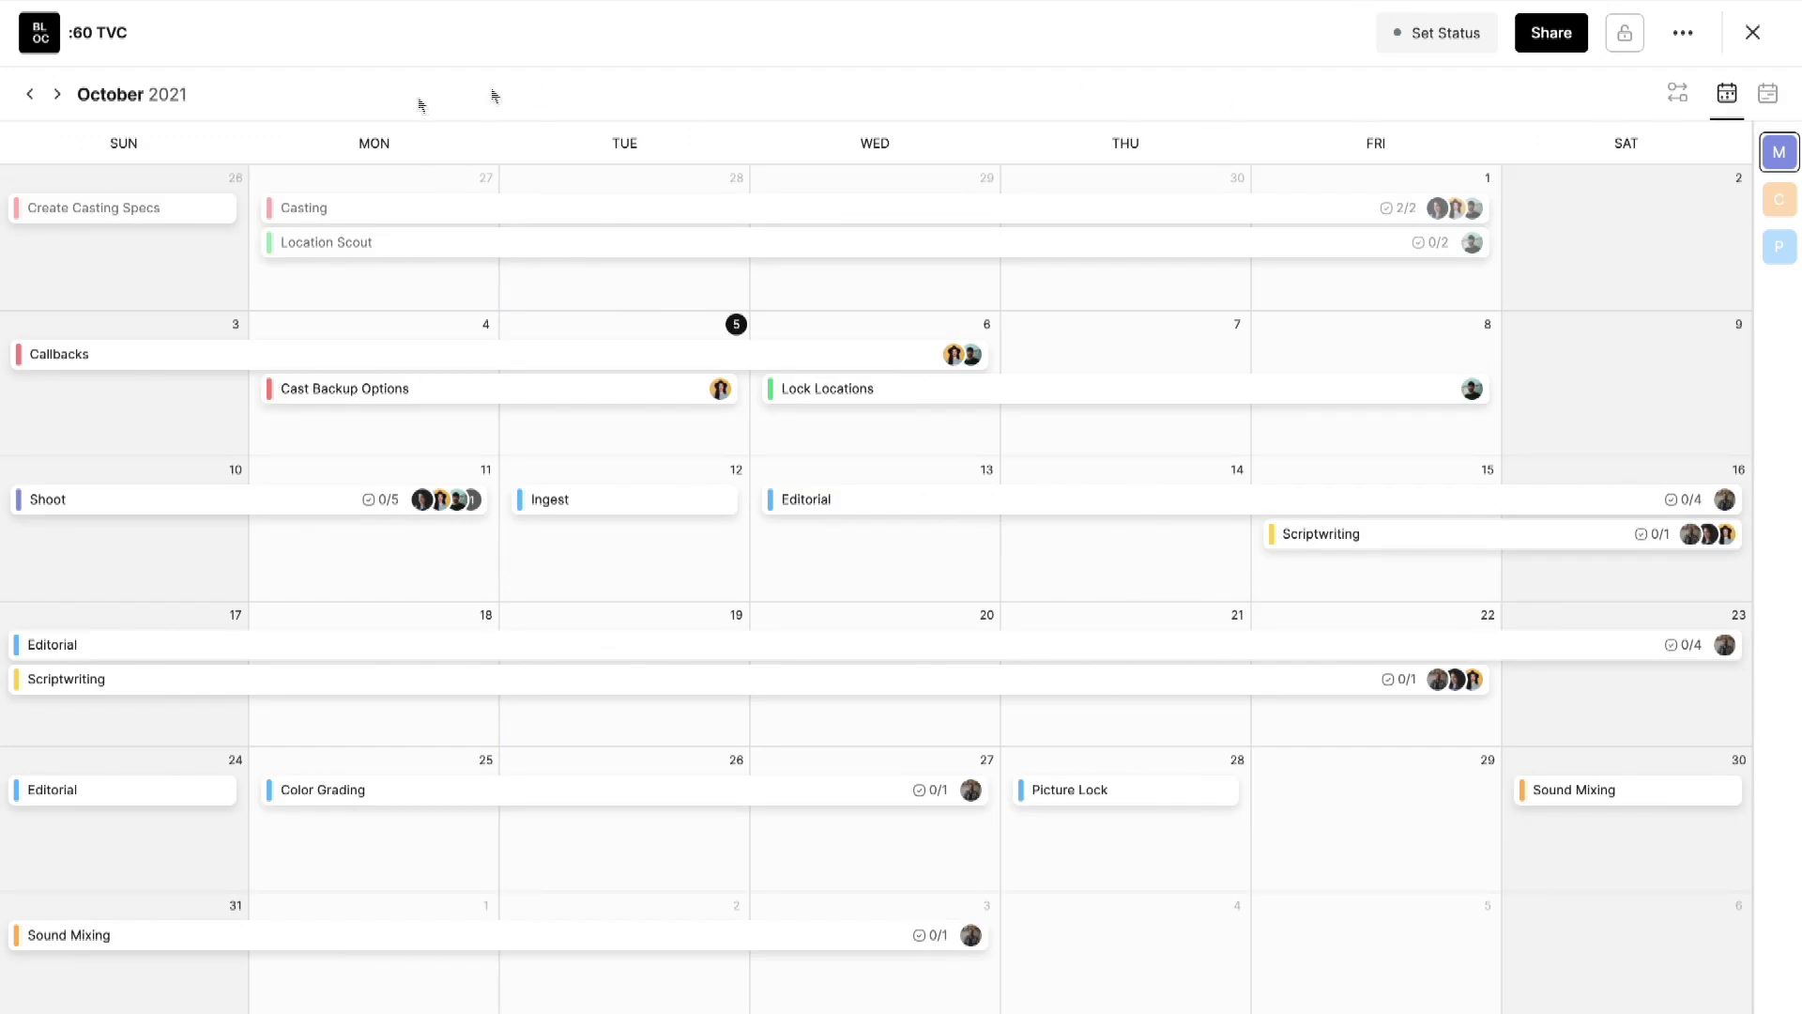
pyautogui.click(31, 94)
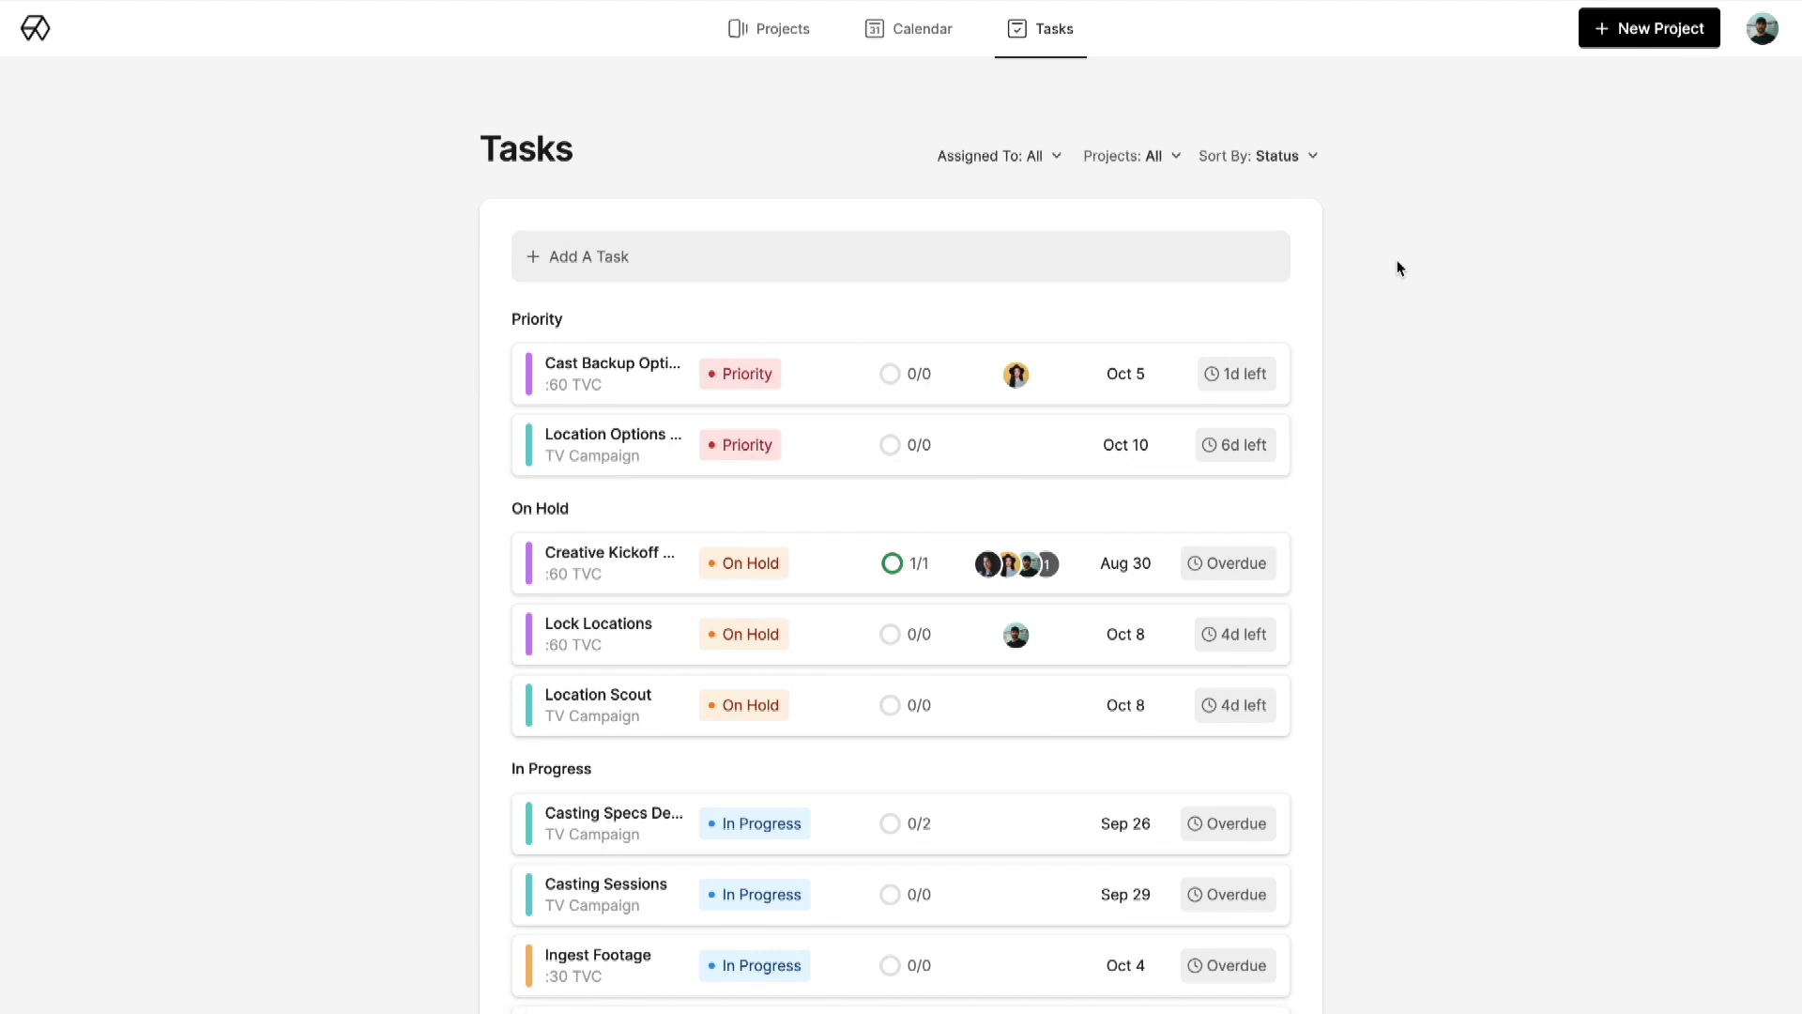
# Sort the task list covering all projects by date, keep completed tasks shown, and look through it
pyautogui.click(1309, 160)
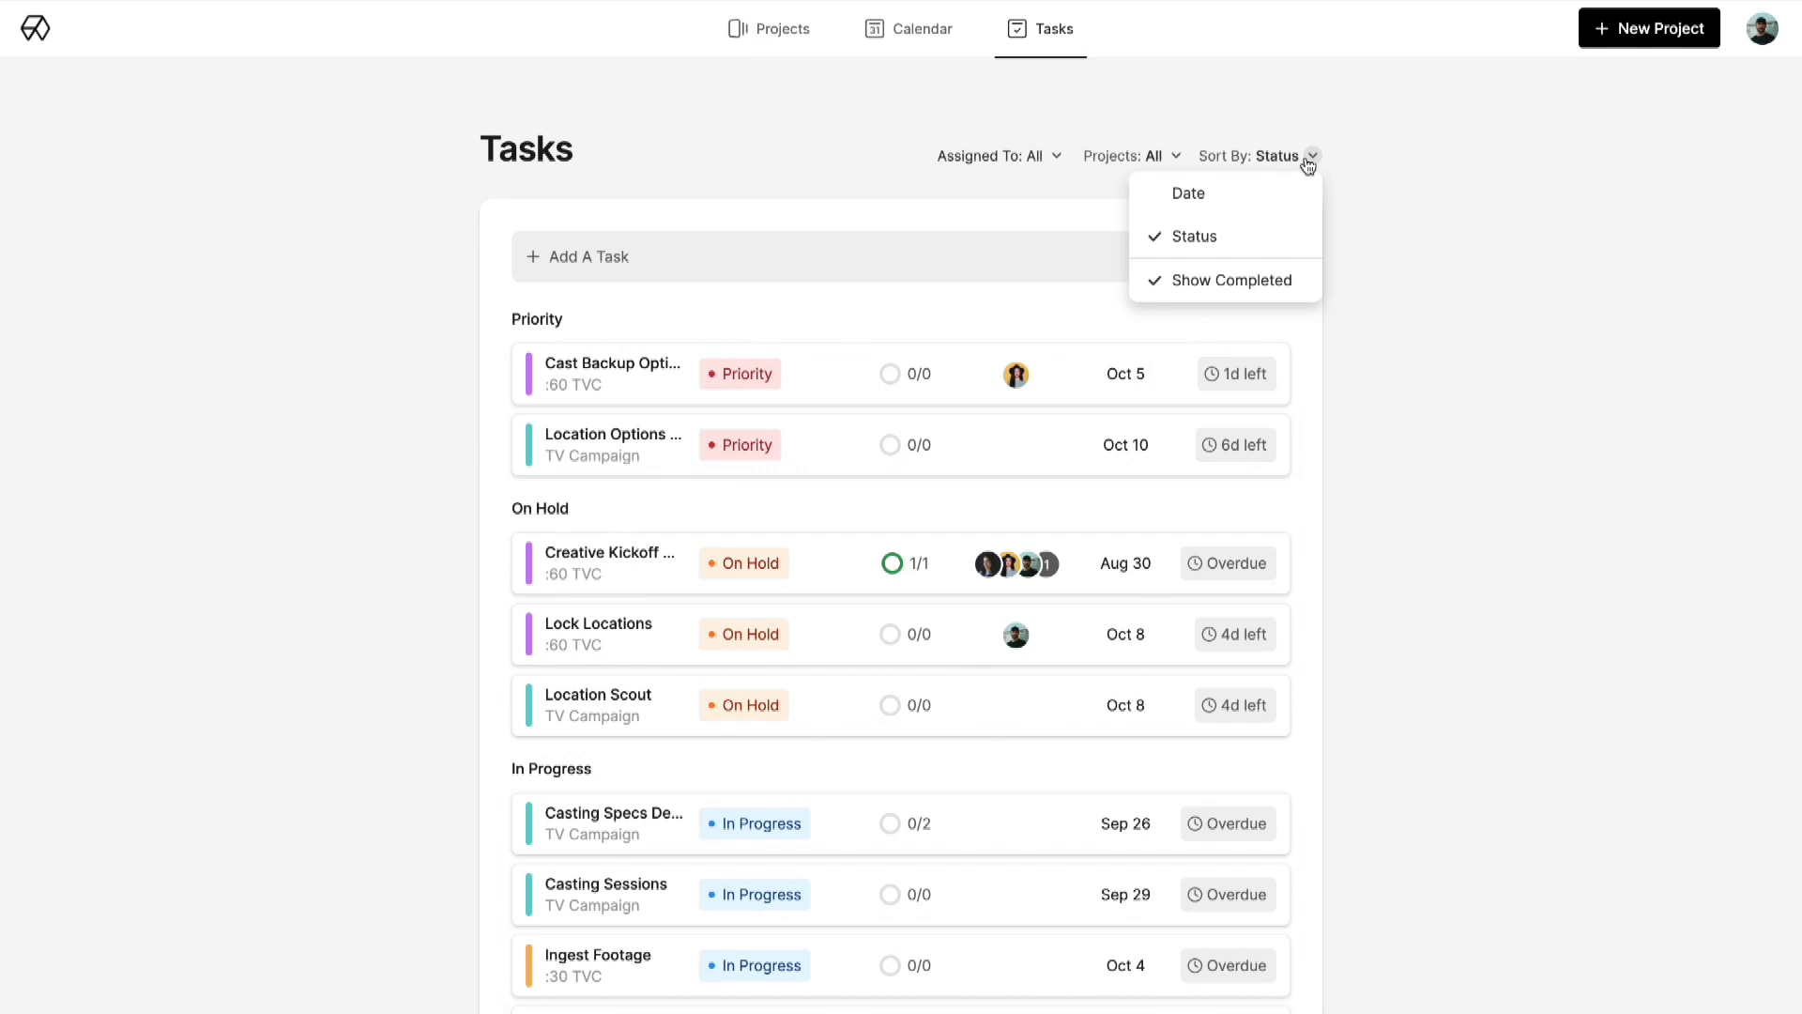
pyautogui.click(1309, 158)
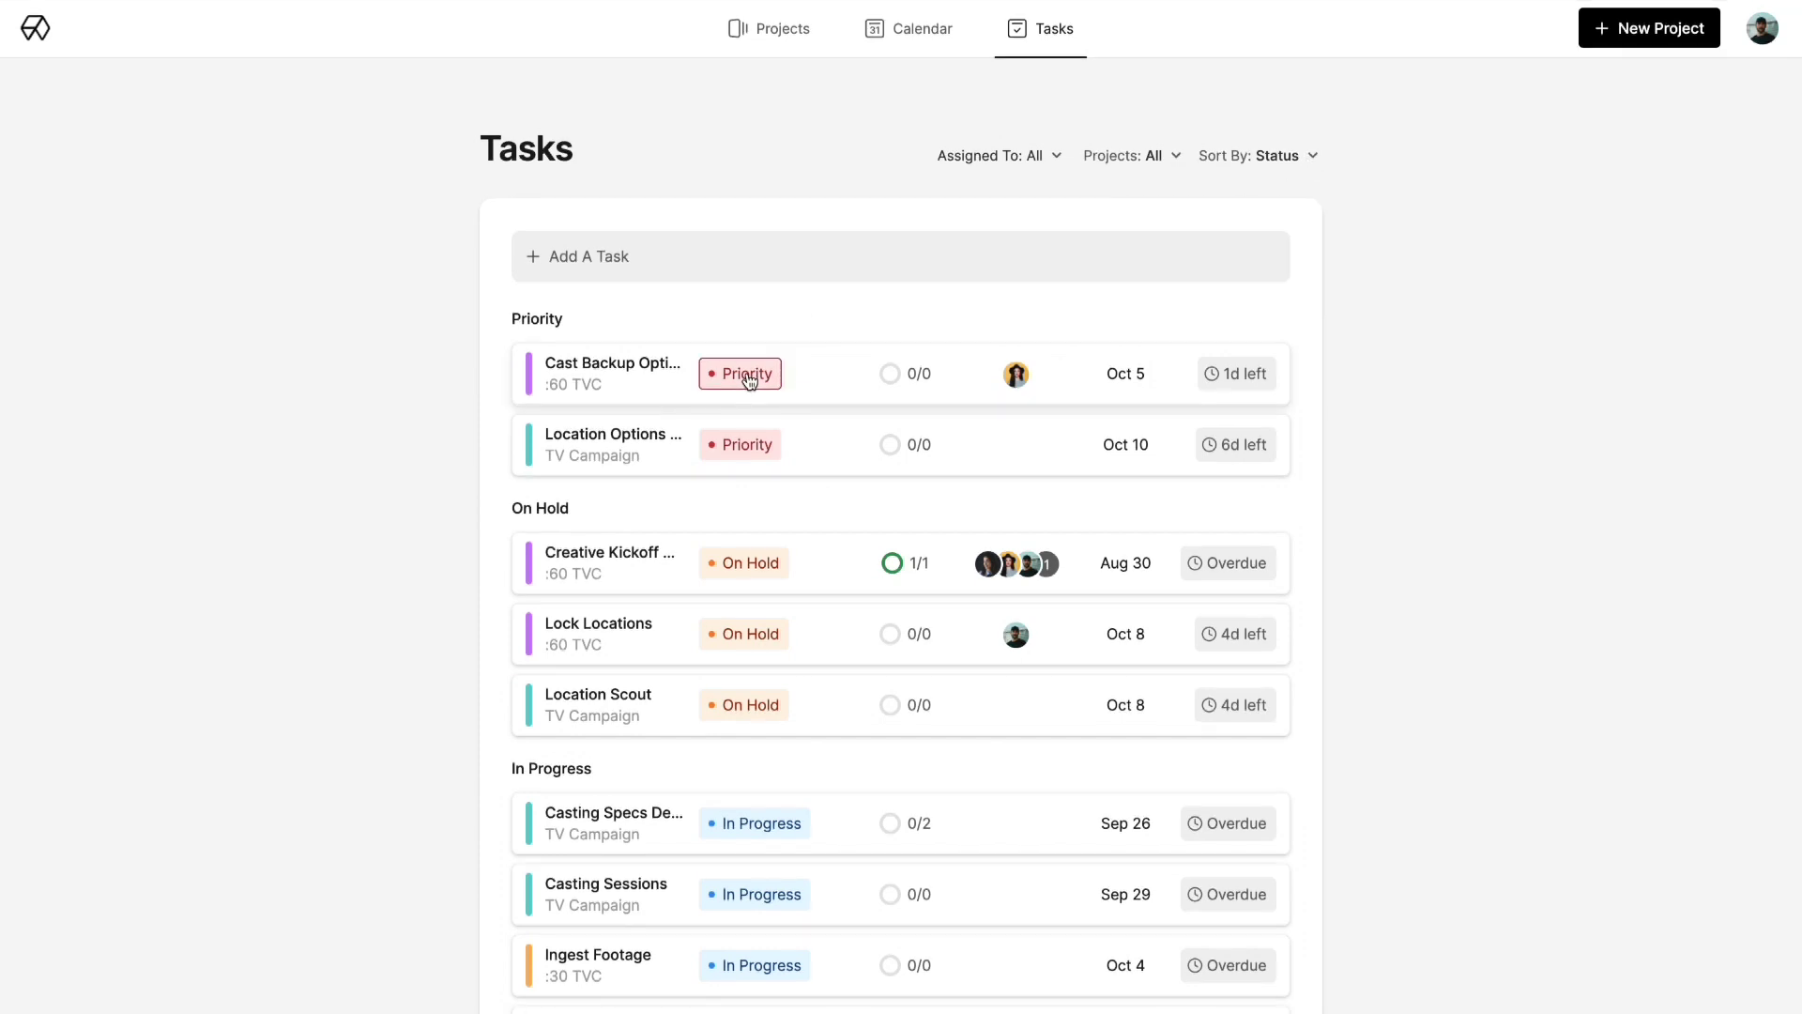
pyautogui.scroll(-3, 807, 466)
pyautogui.scroll(3, 807, 466)
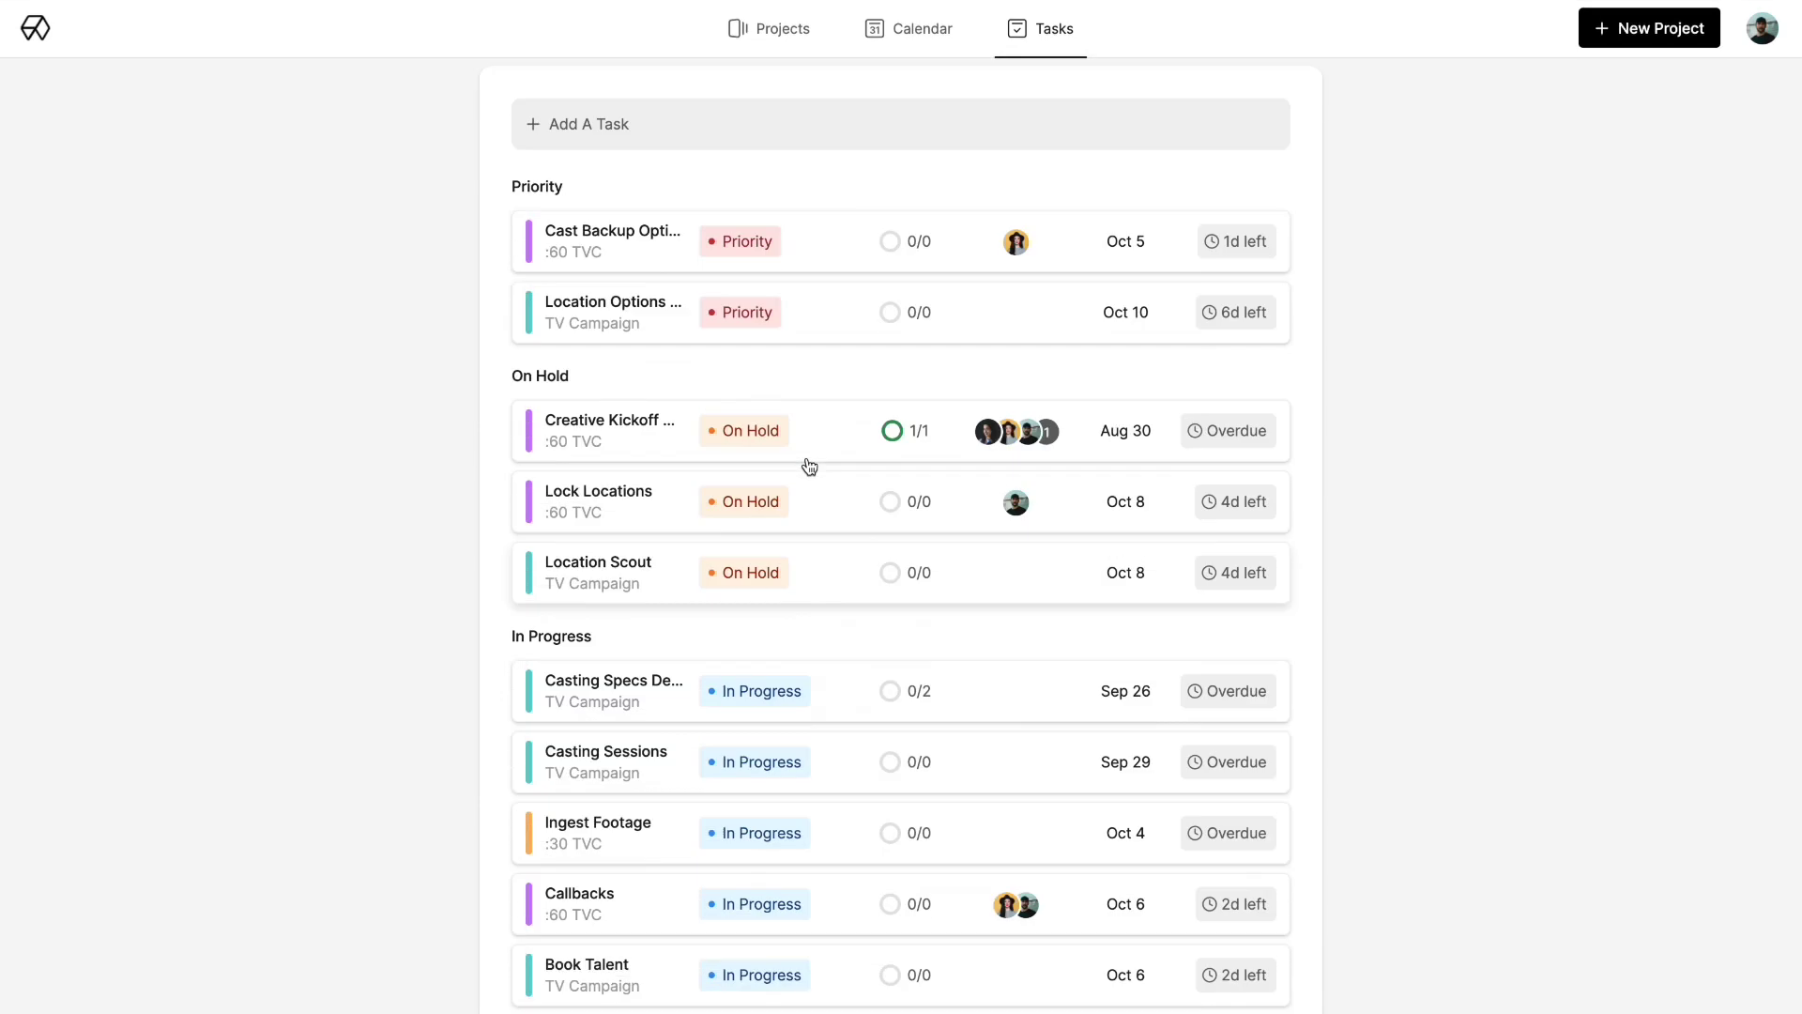
pyautogui.click(1278, 164)
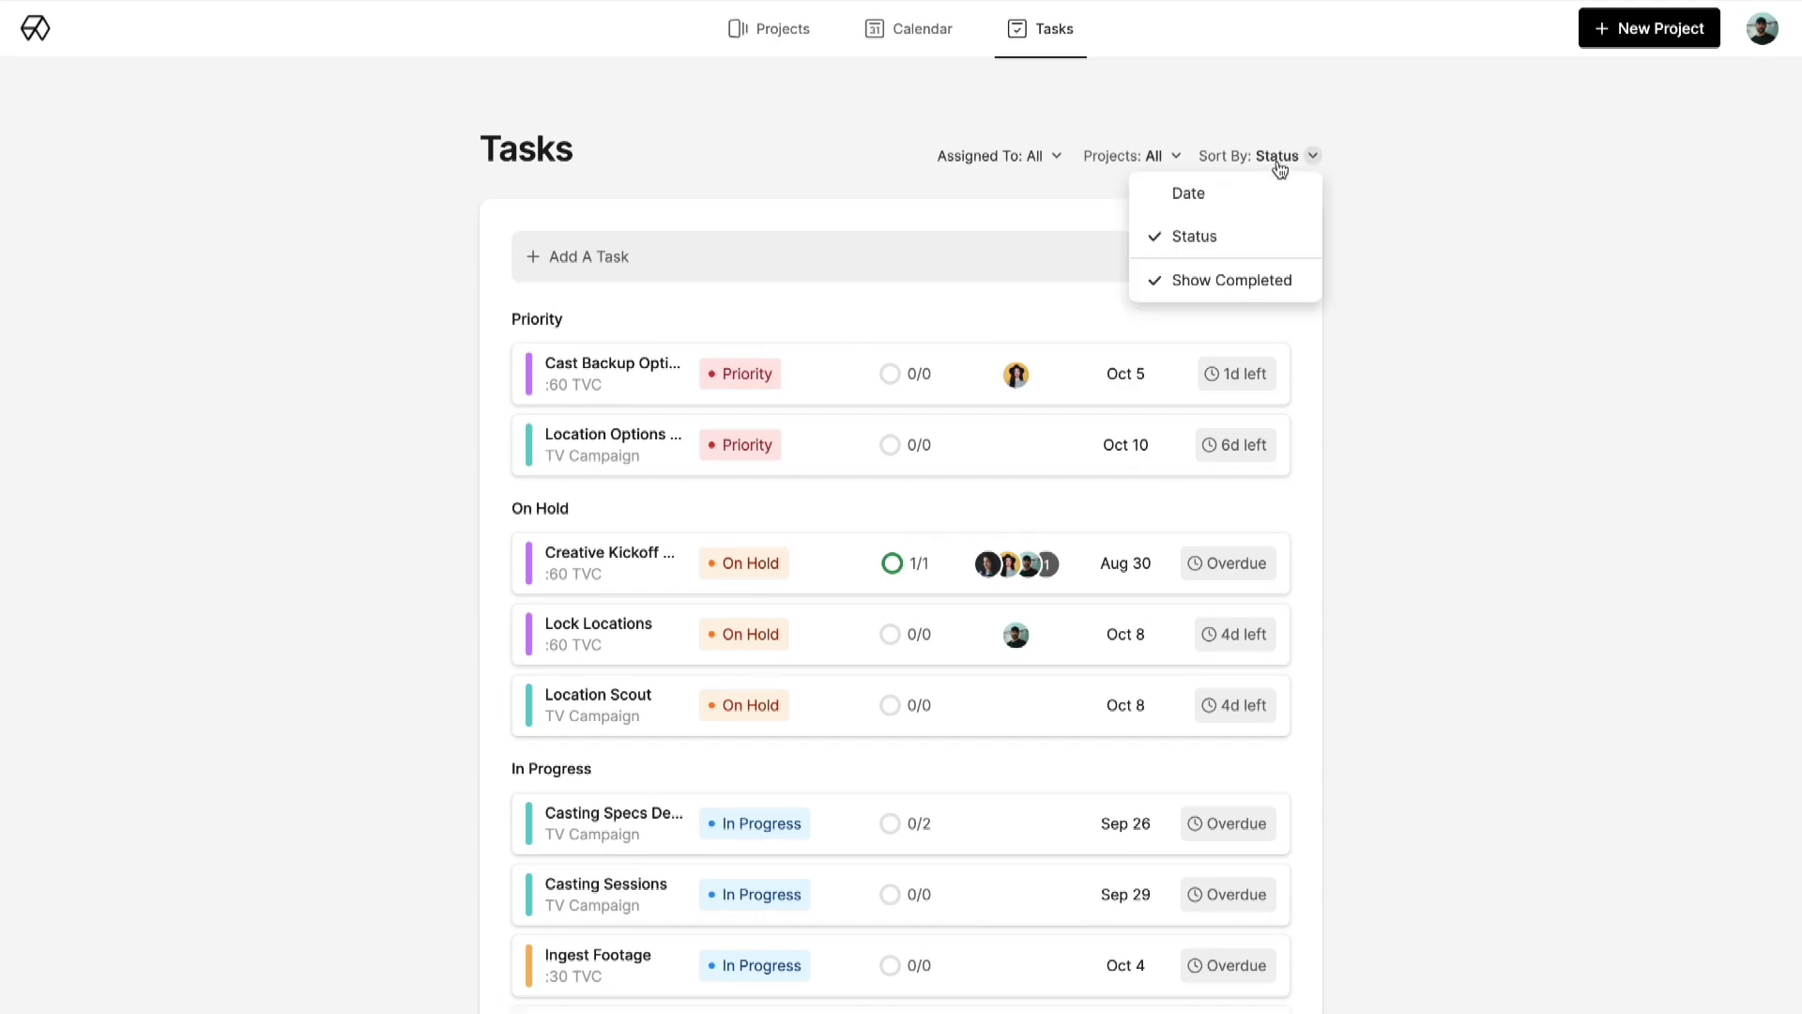
pyautogui.click(1221, 191)
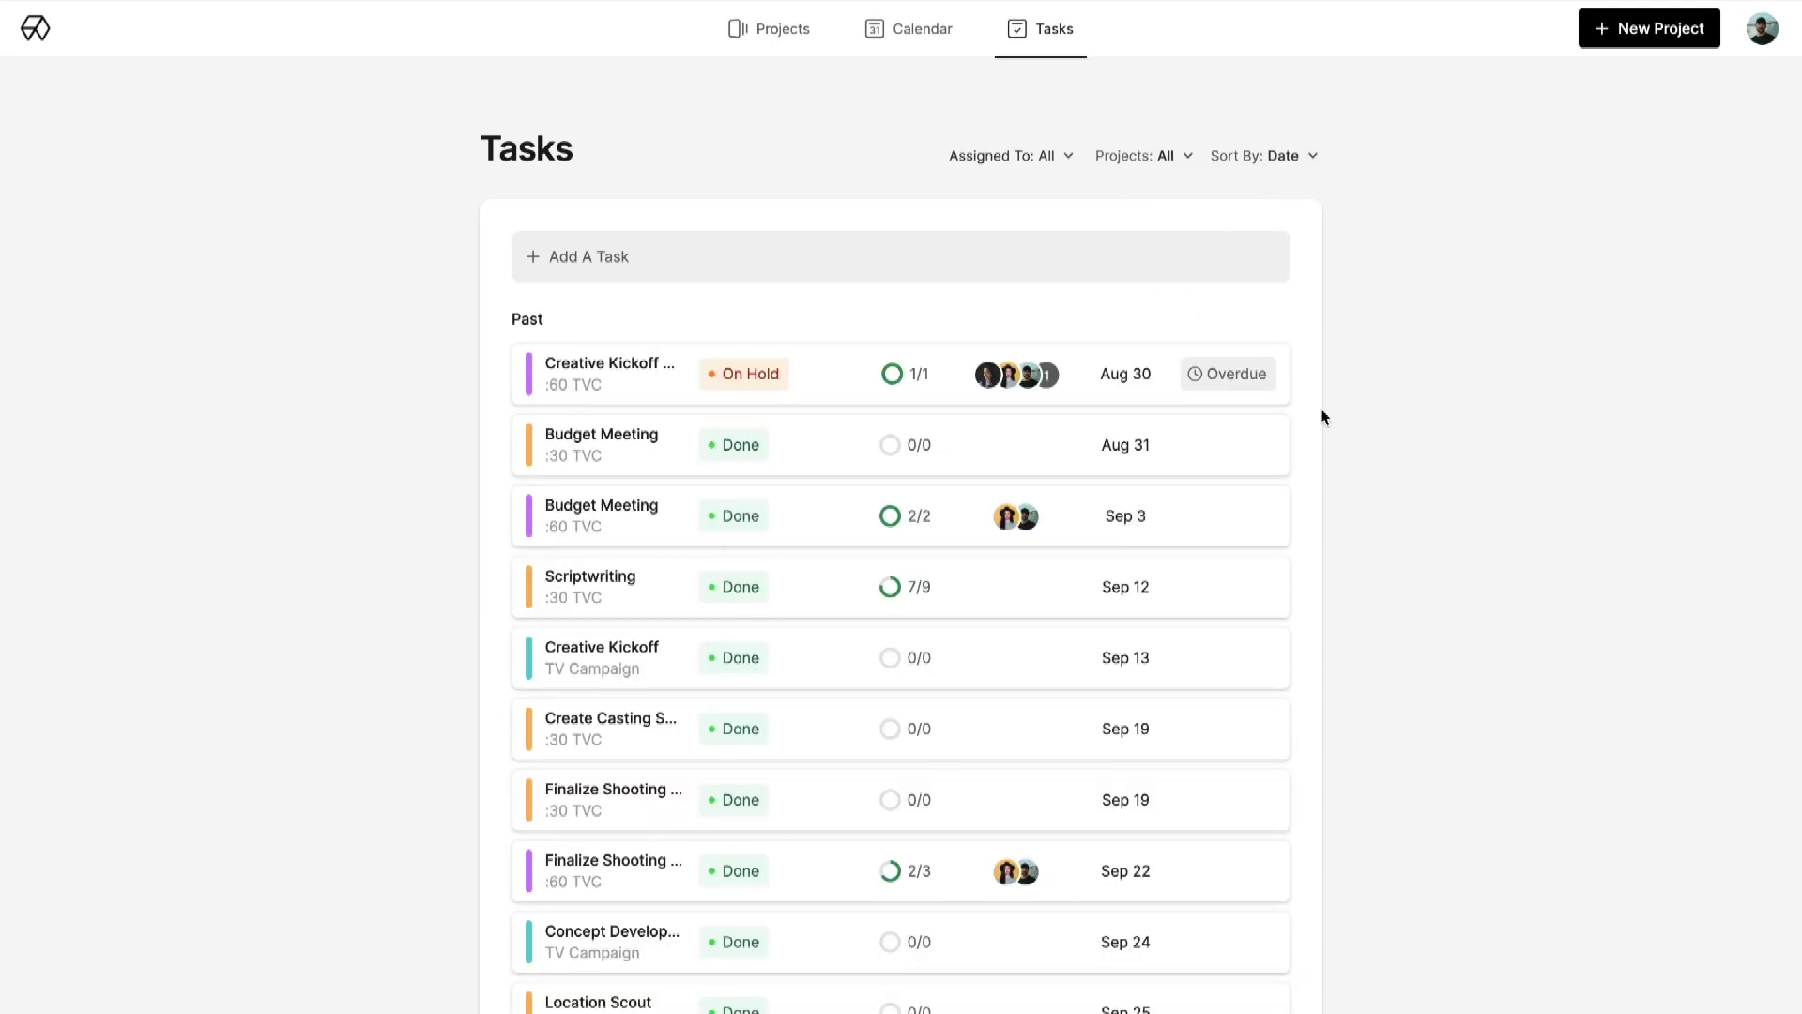
pyautogui.scroll(-2, 1324, 417)
pyautogui.scroll(2, 1321, 414)
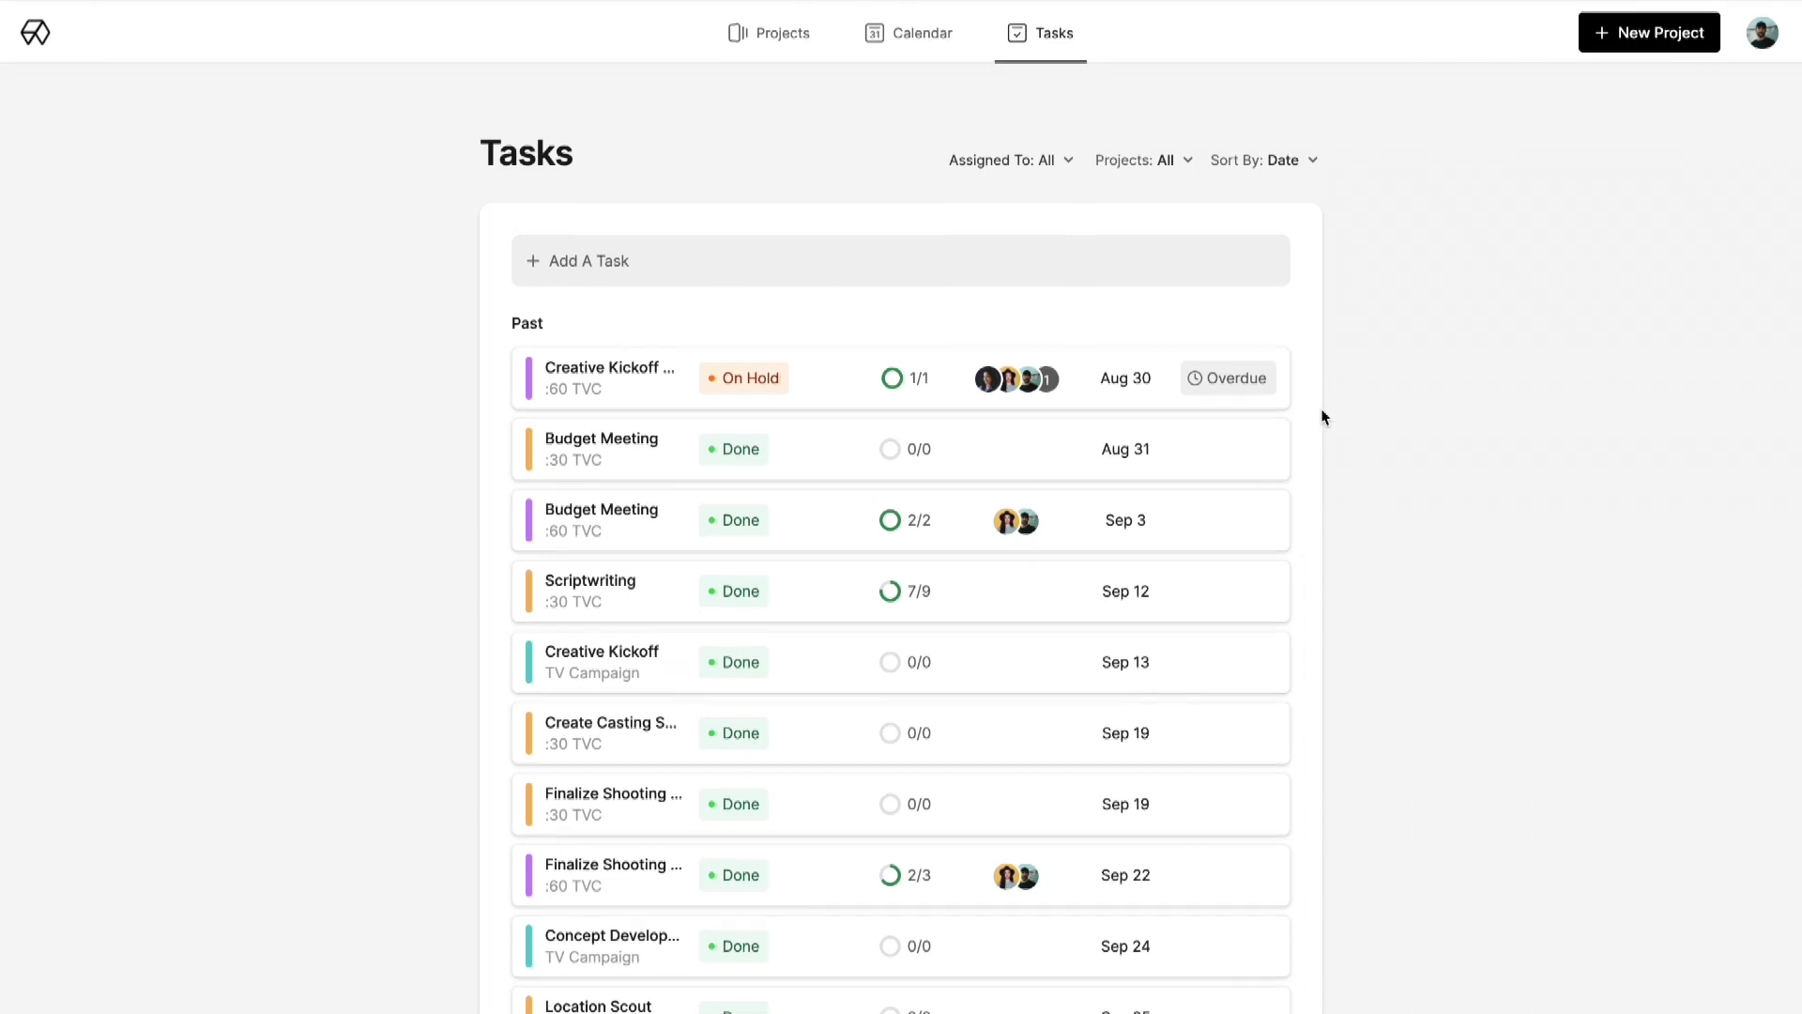
pyautogui.click(1313, 157)
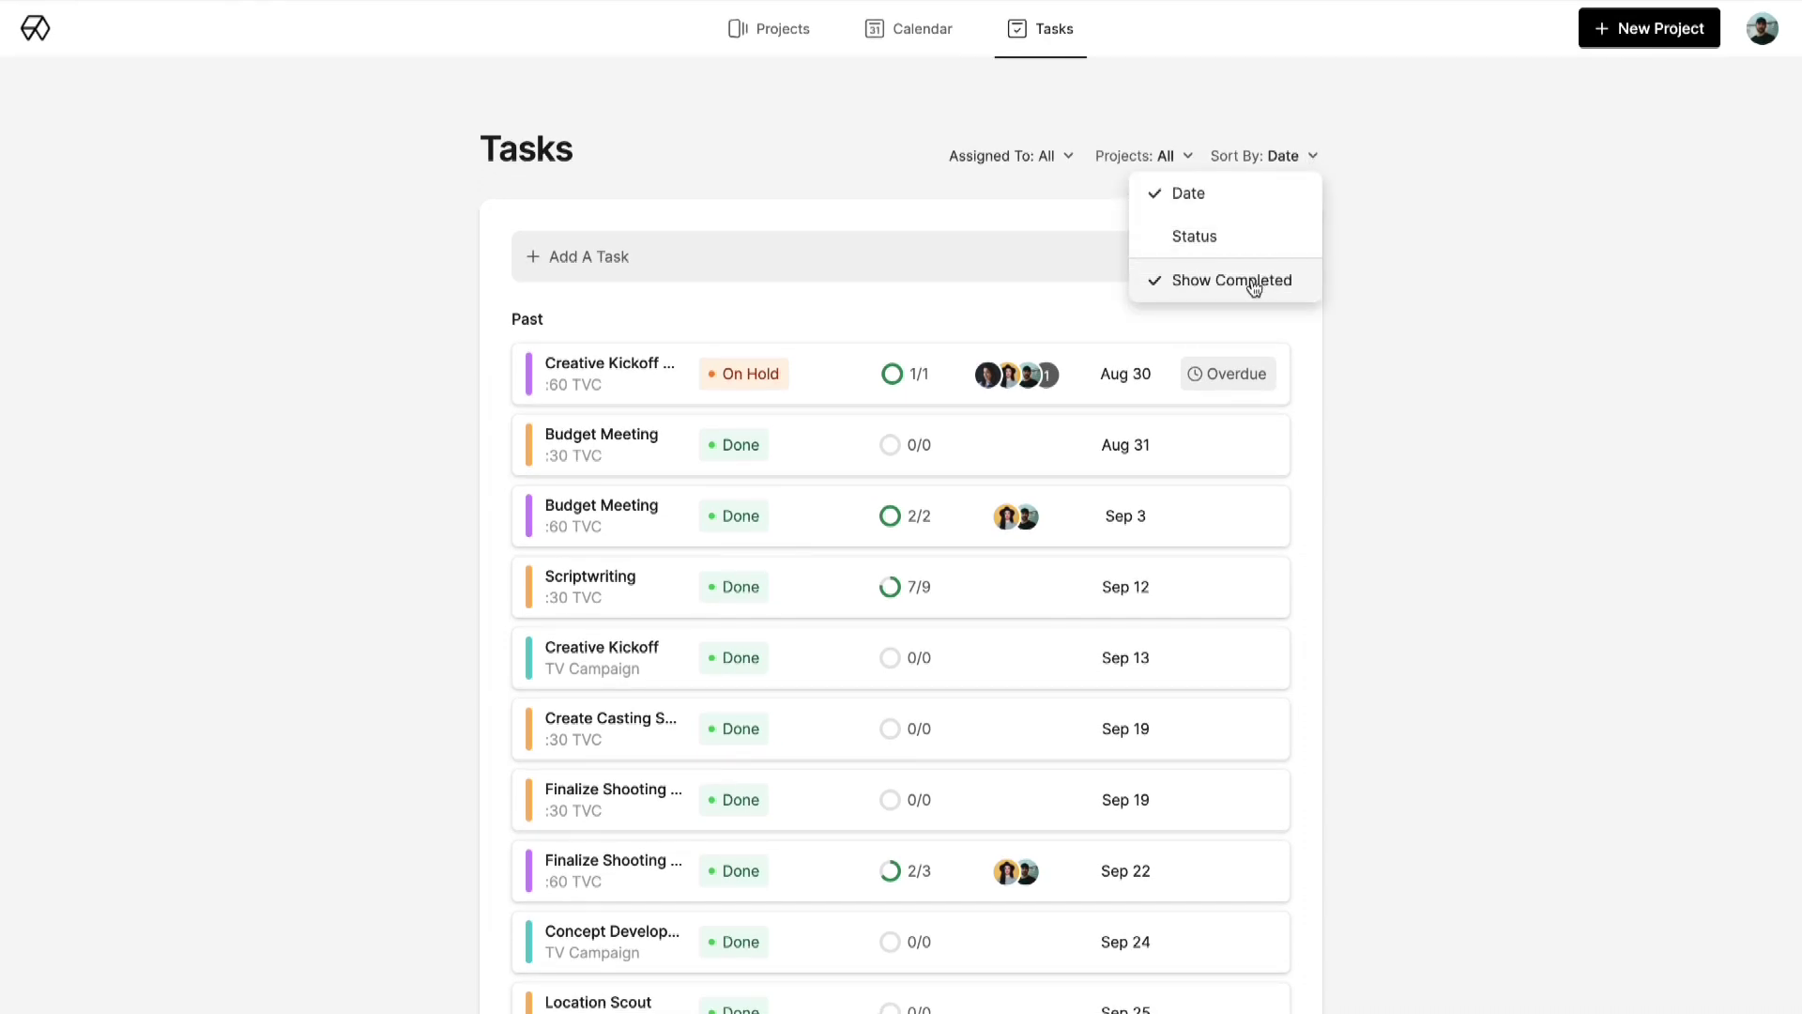
pyautogui.click(1392, 290)
# Filter the task list to the :60 TVC project and to the third listed team member's assignments
pyautogui.click(1183, 161)
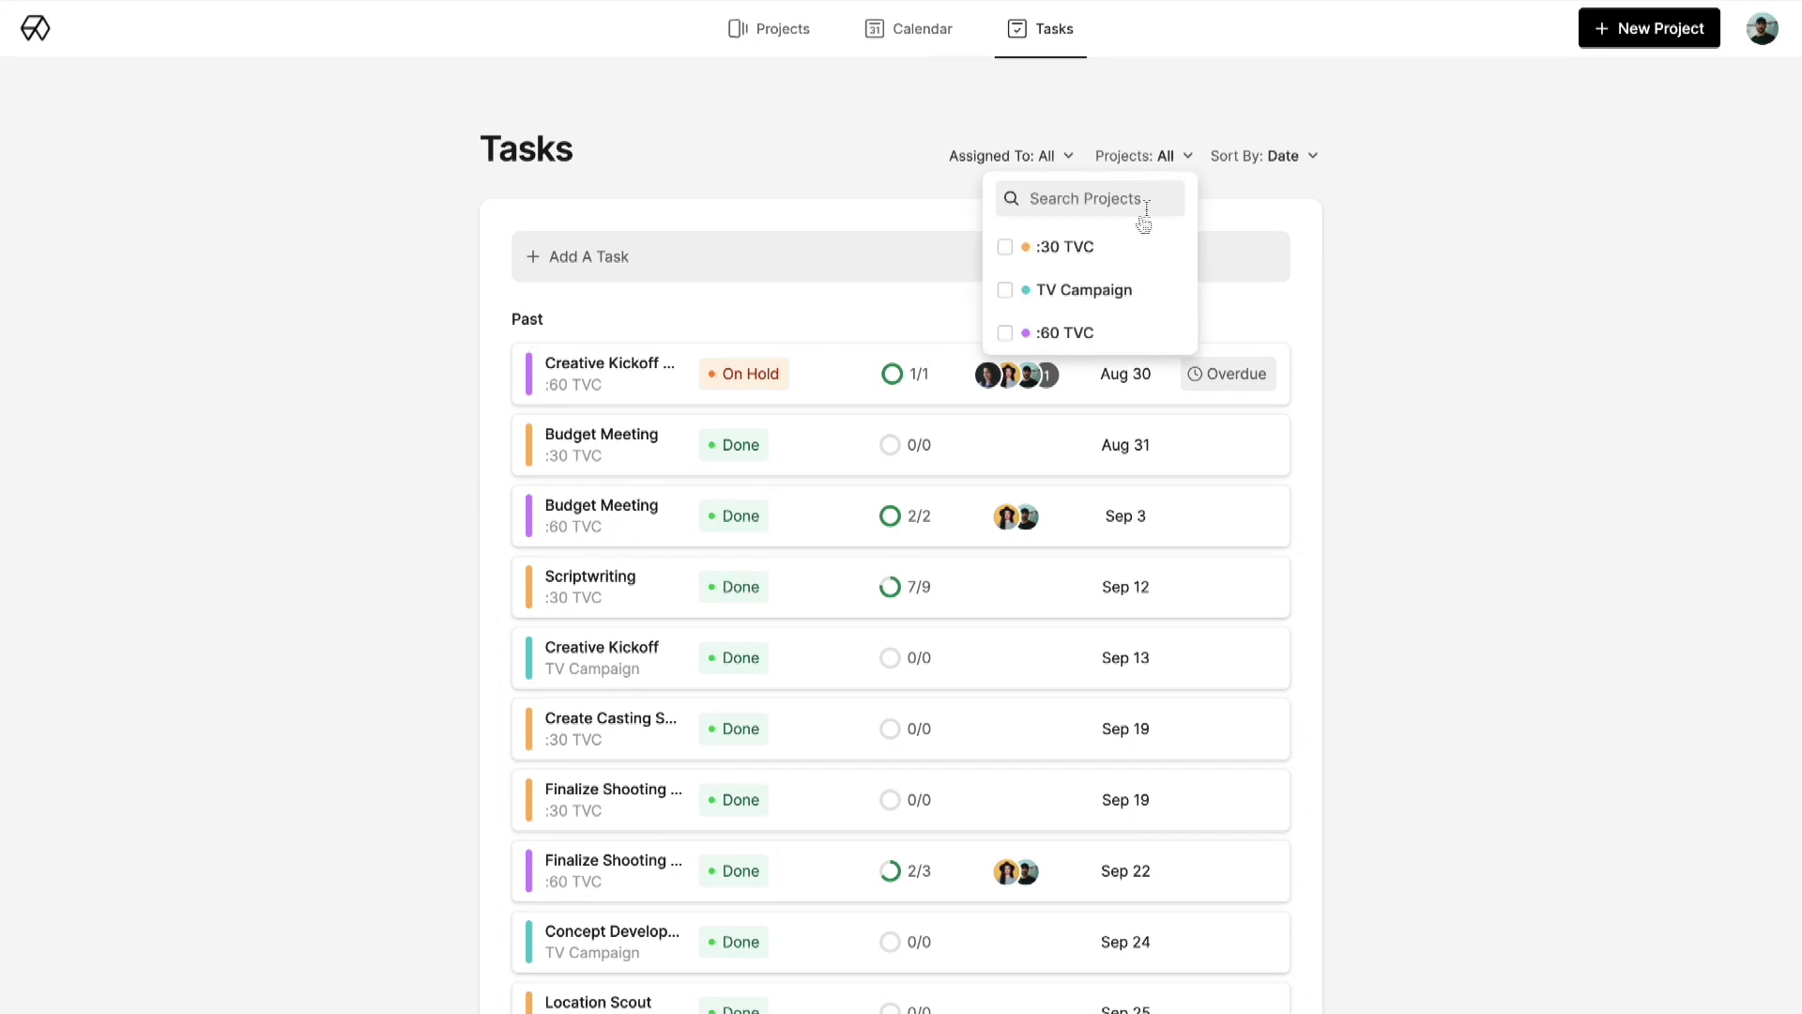
pyautogui.click(1084, 336)
pyautogui.click(1058, 160)
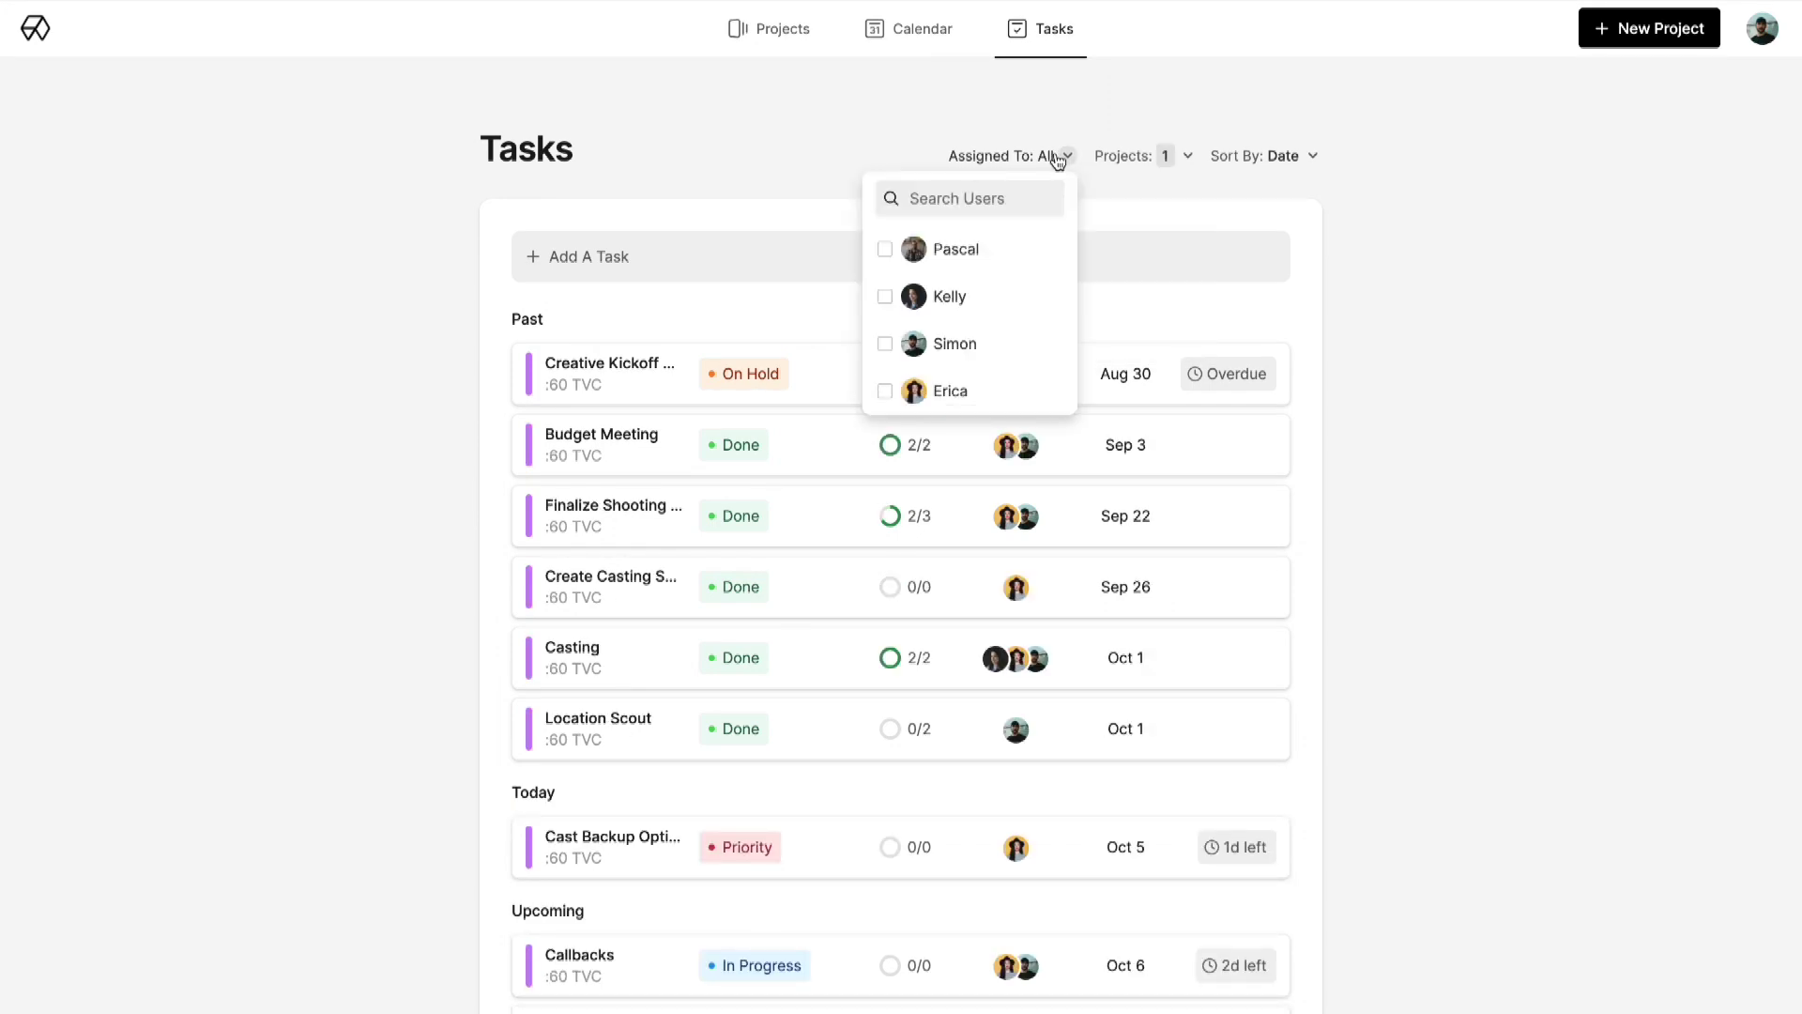
pyautogui.click(953, 346)
pyautogui.click(1386, 270)
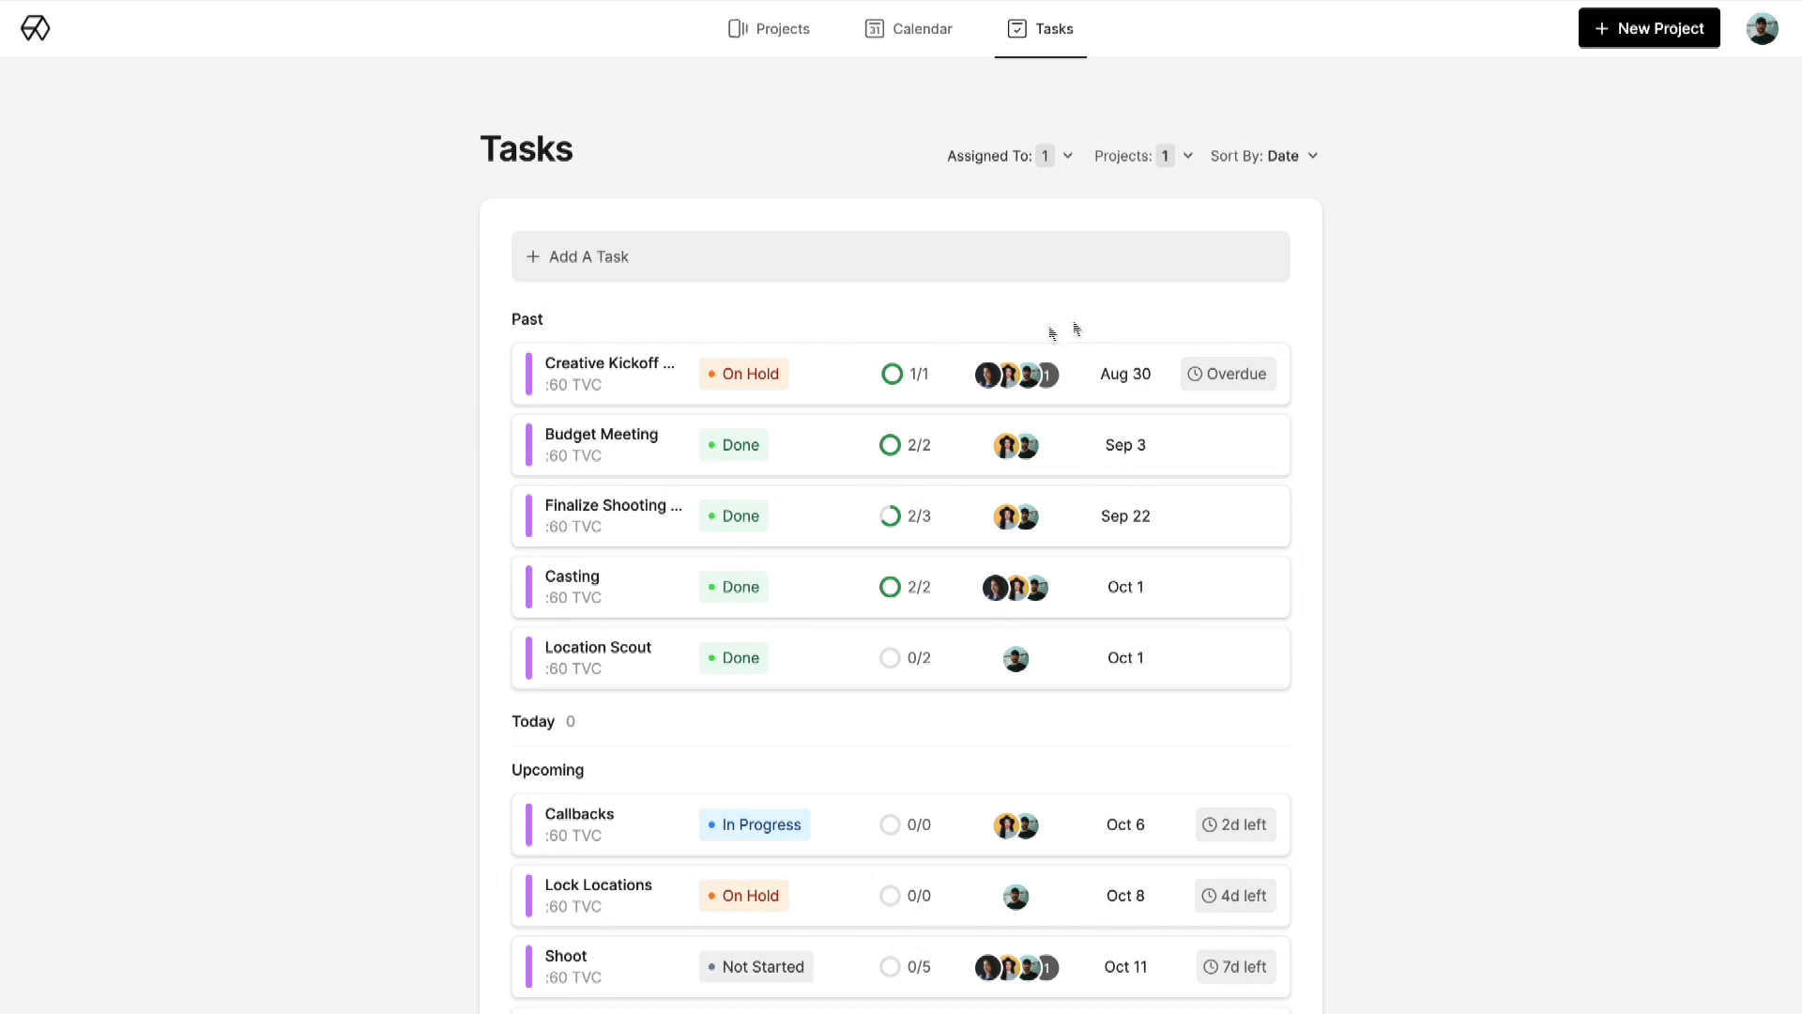
# View the Creative Kickoff Meeting task's details and close them
pyautogui.click(855, 376)
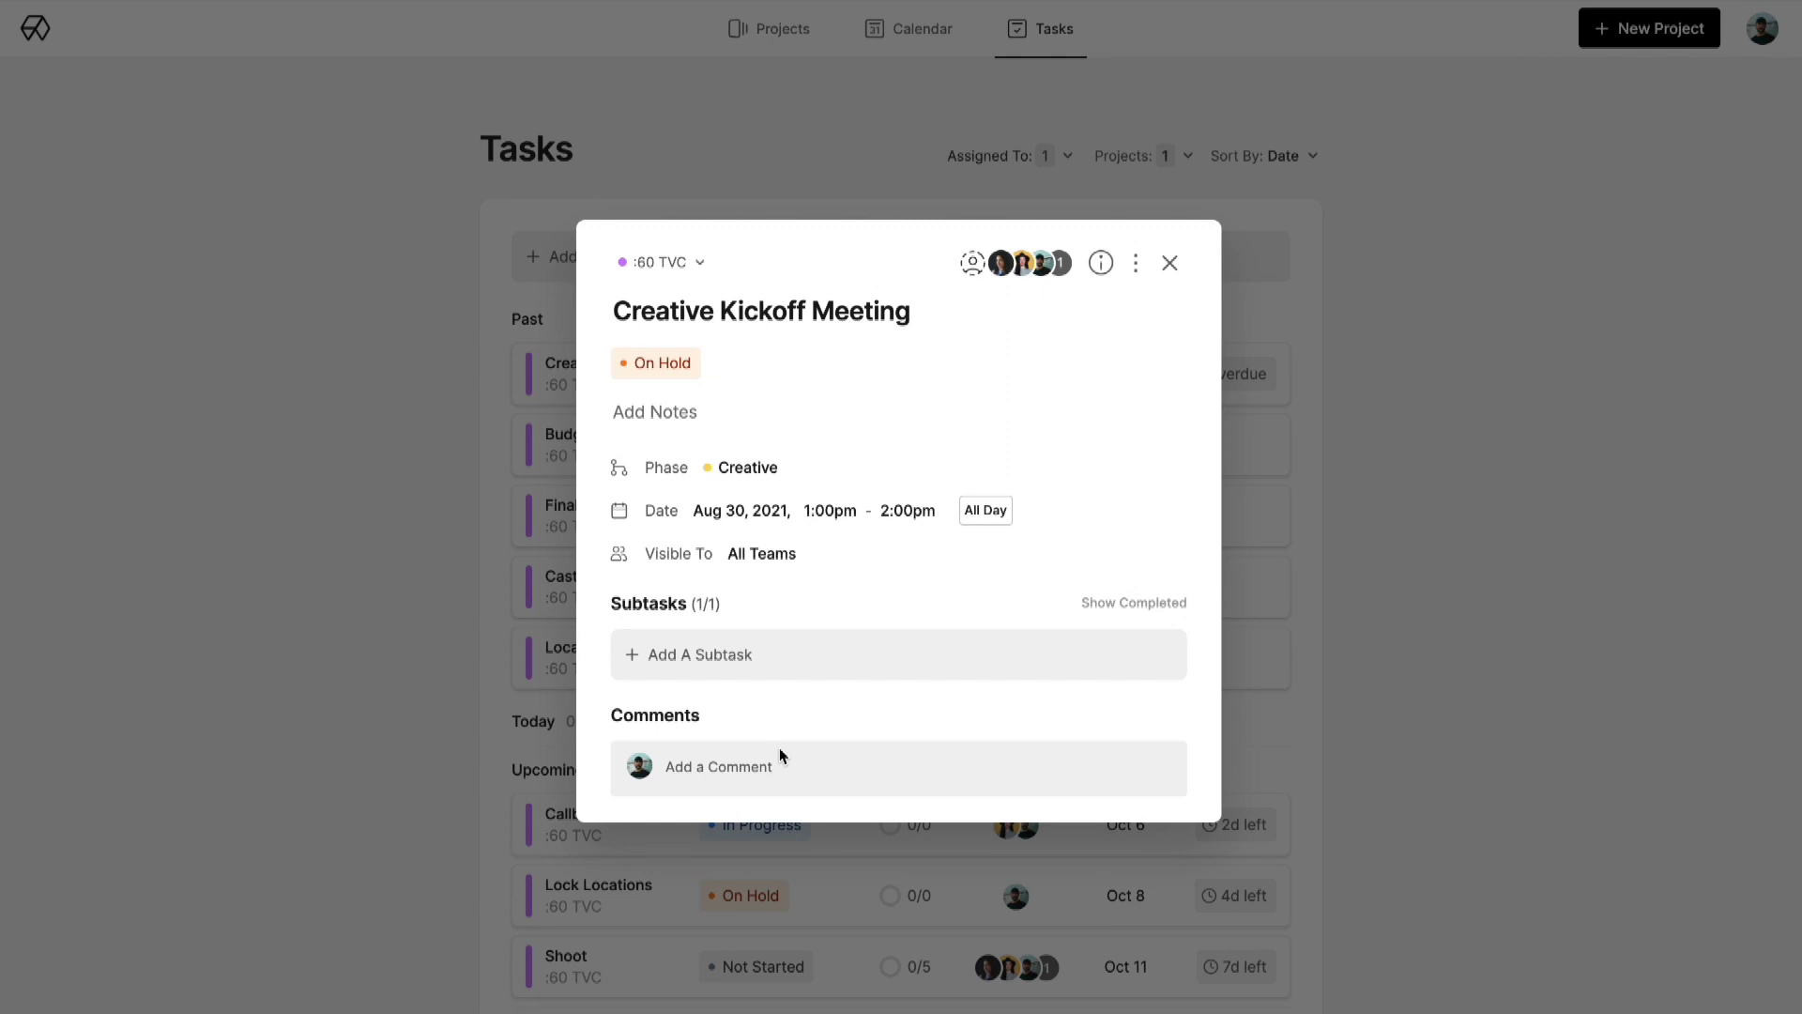
pyautogui.click(1212, 120)
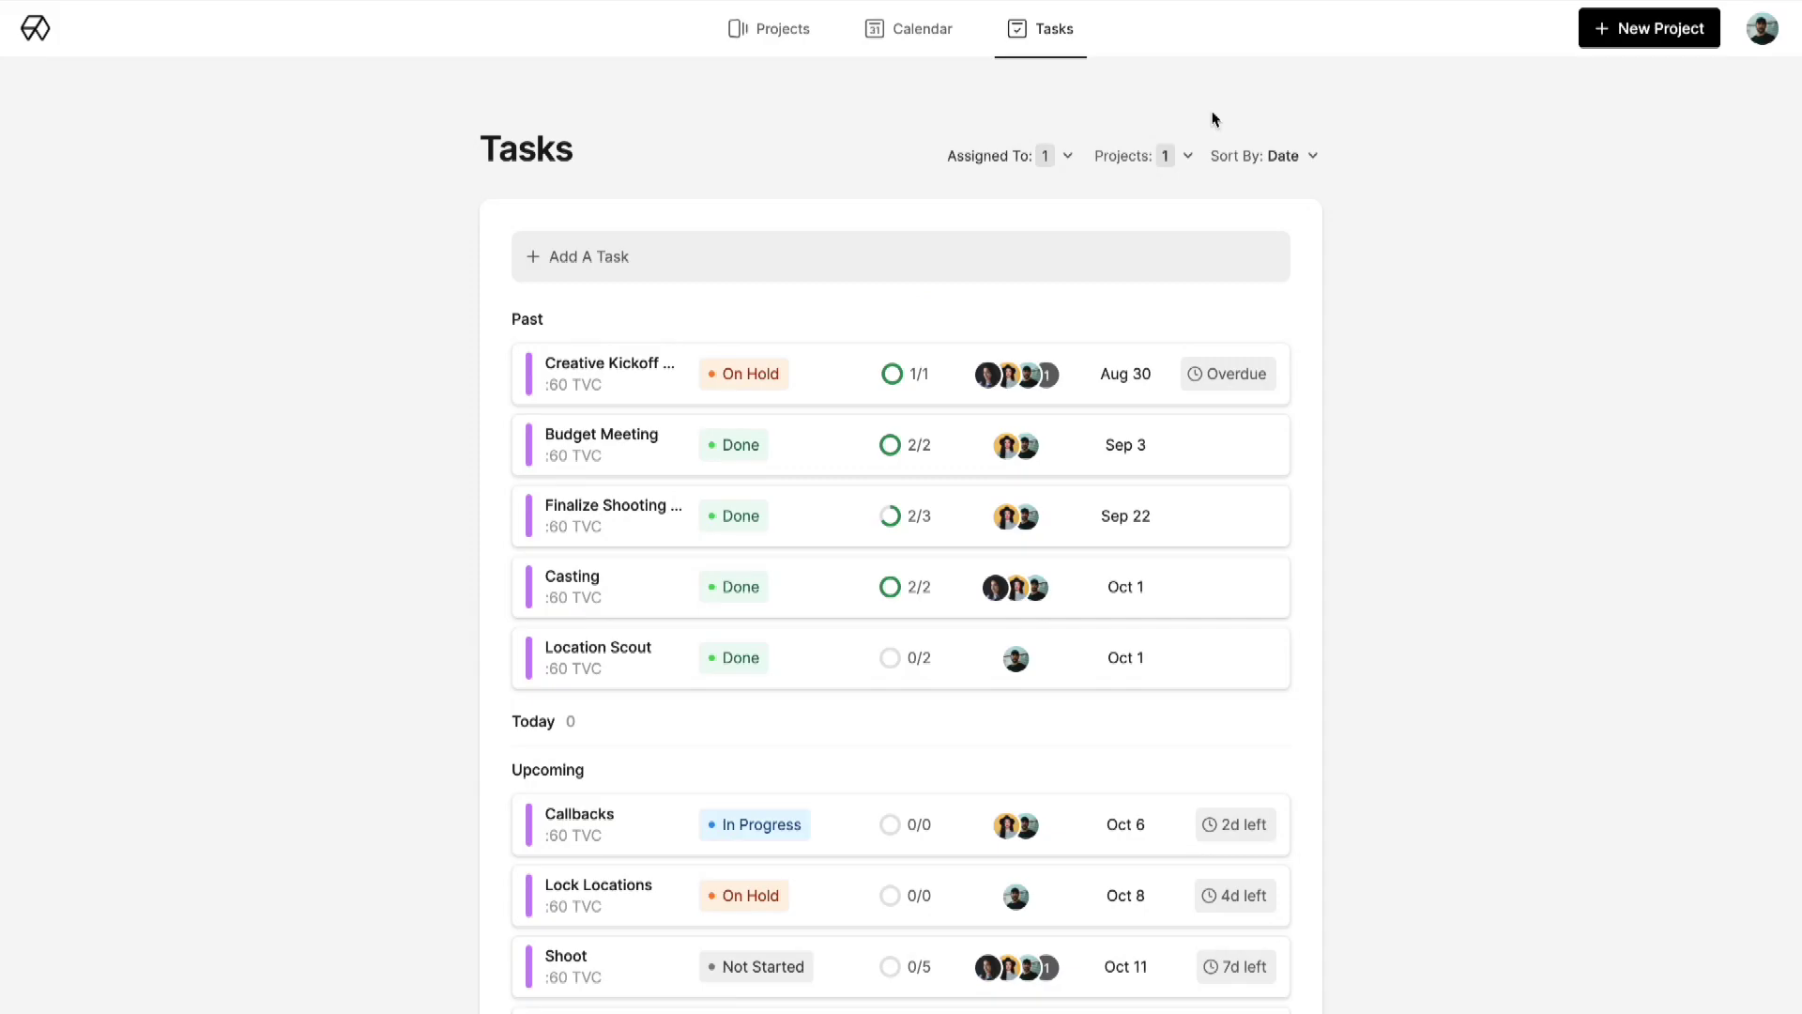
# Open the calendar for all projects in timeline view and examine each project's phases and tasks in September and October
pyautogui.click(908, 36)
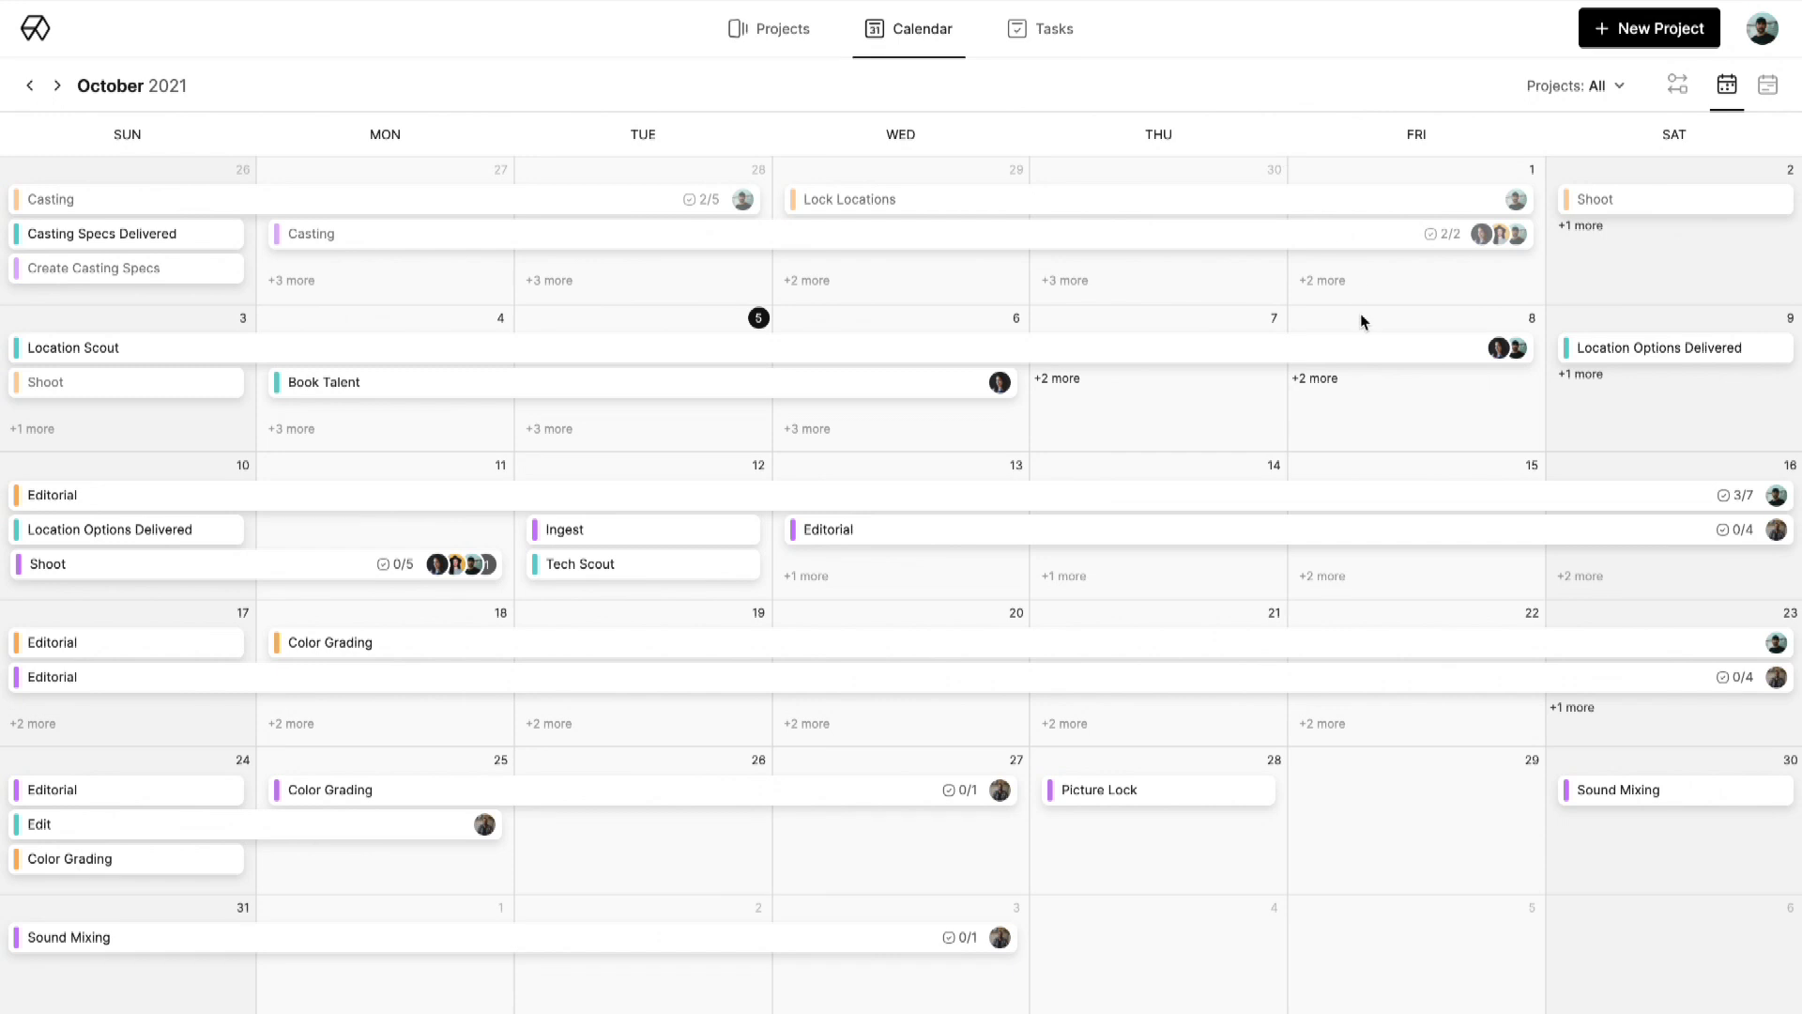
pyautogui.moveTo(1518, 351)
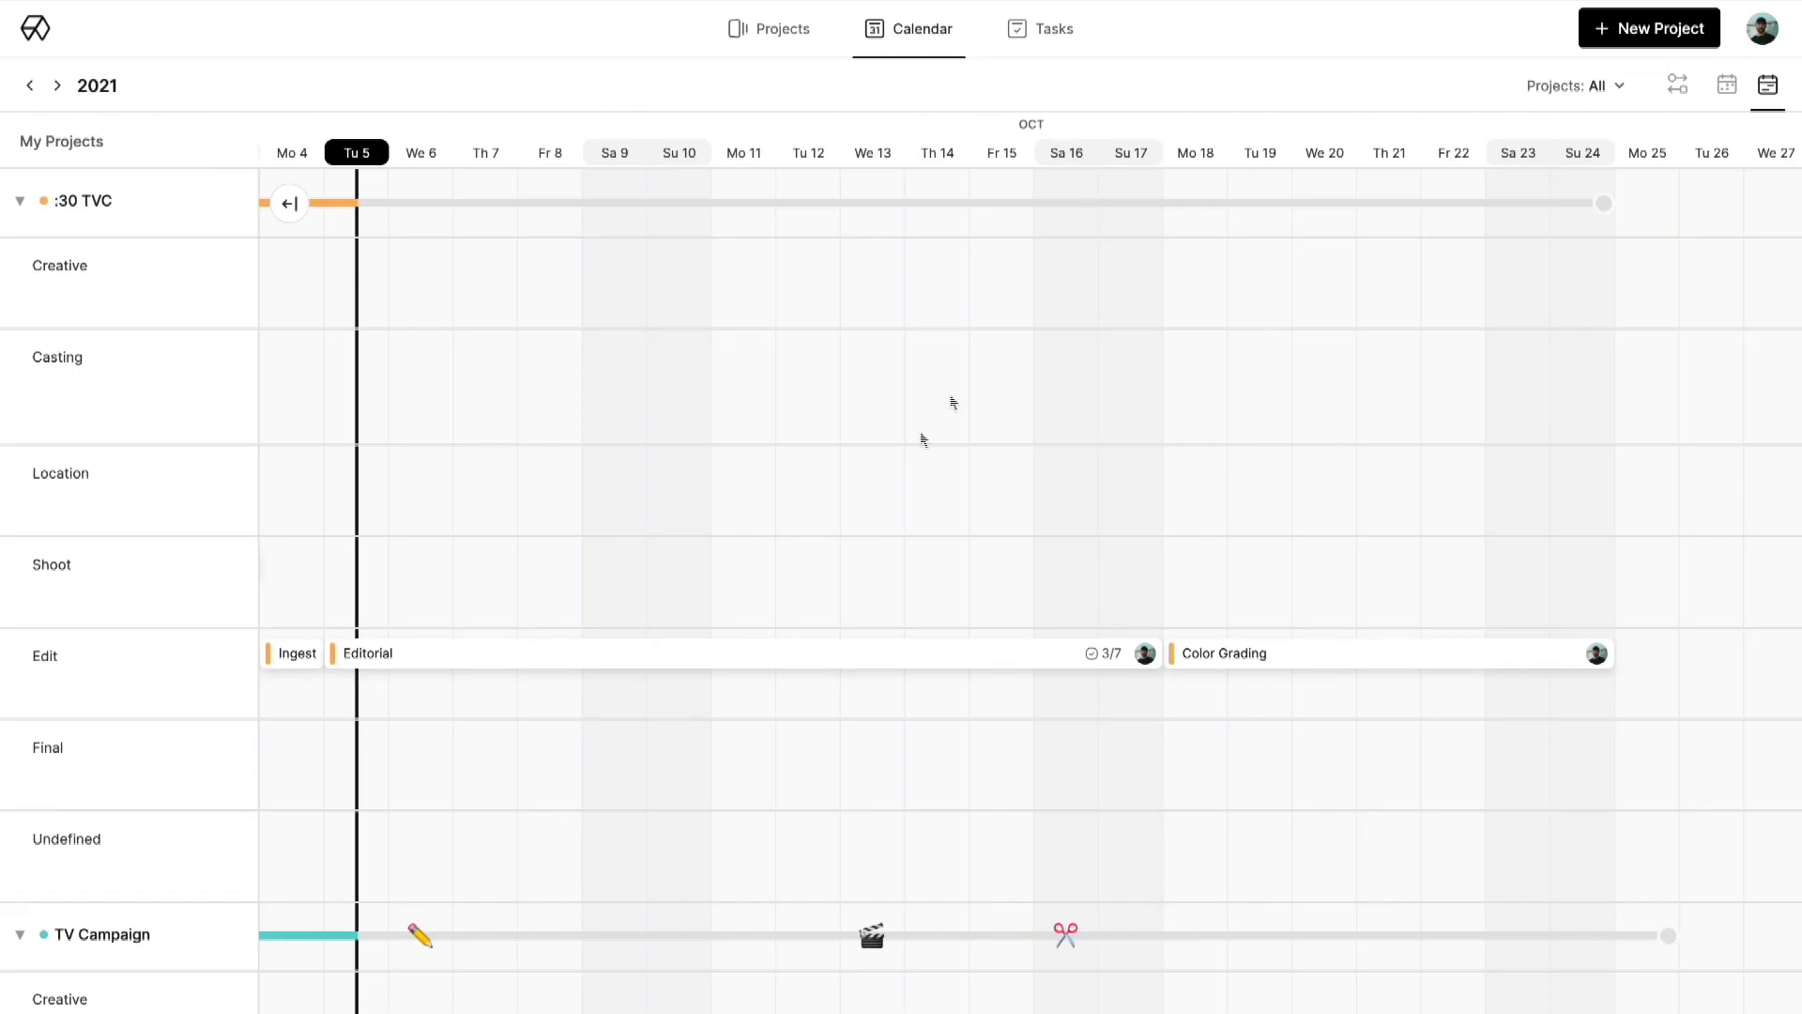
pyautogui.scroll(-7, 887, 478)
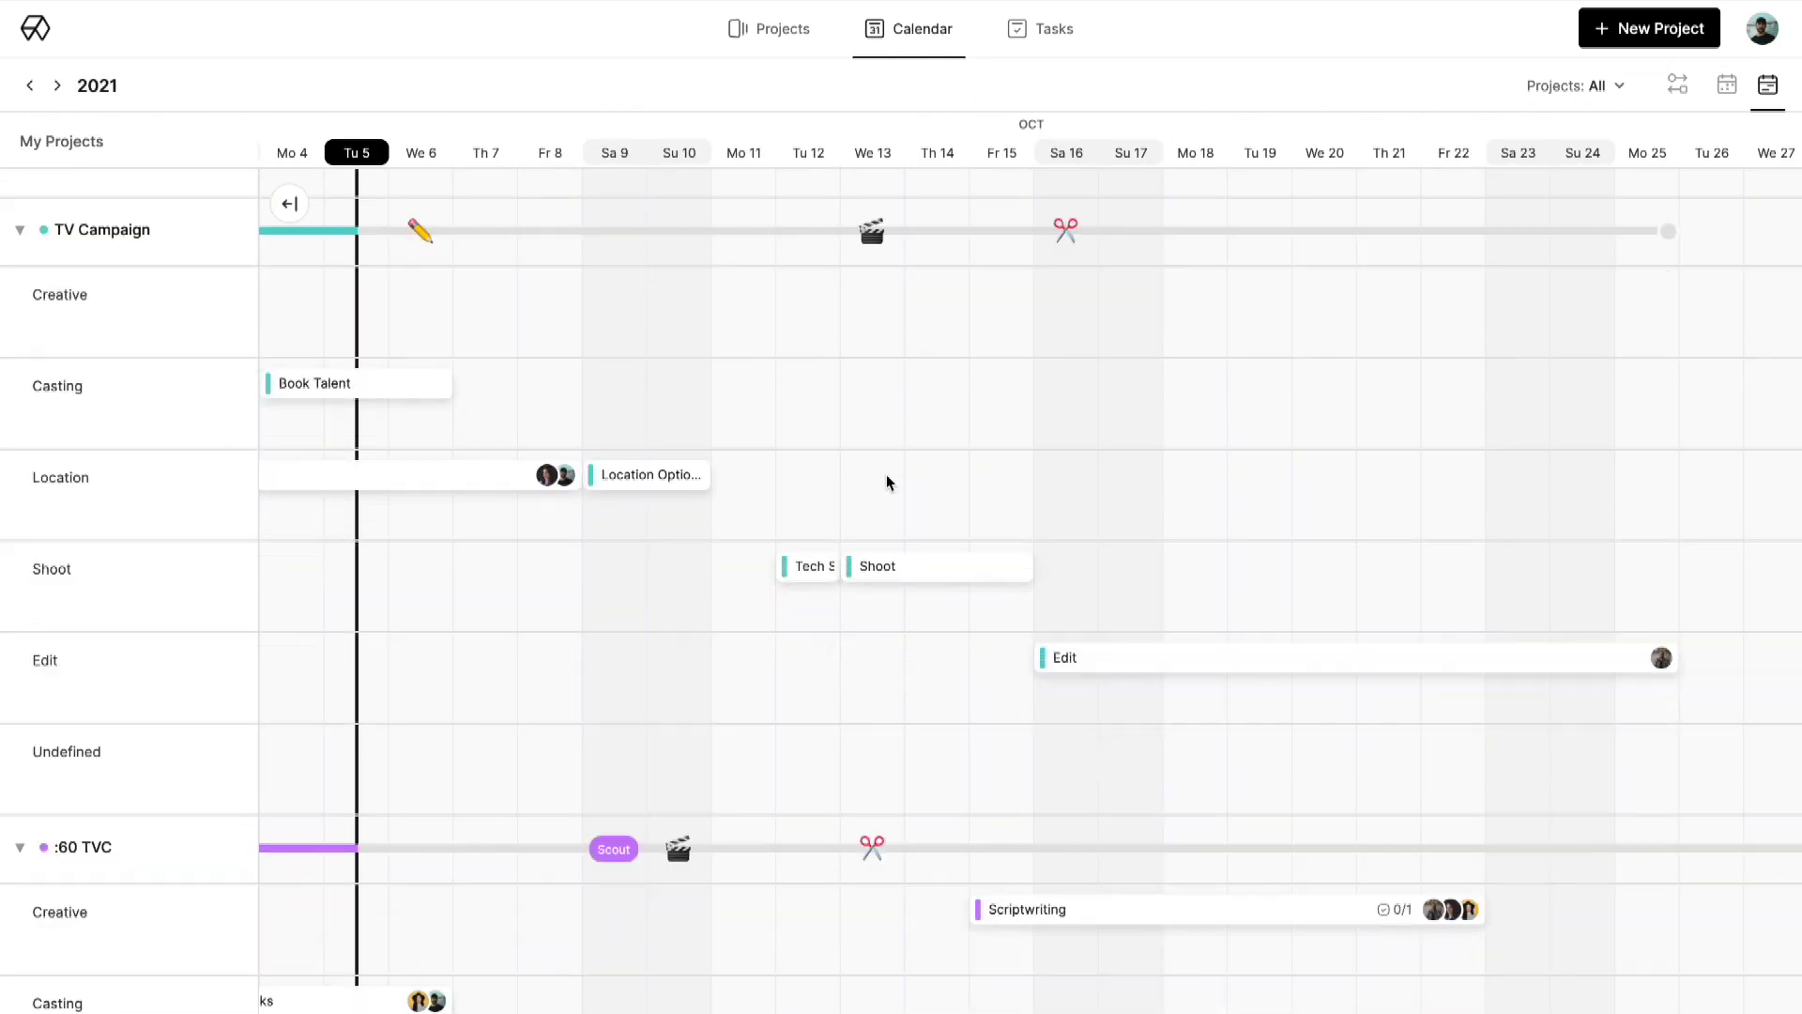
pyautogui.scroll(-6, 887, 481)
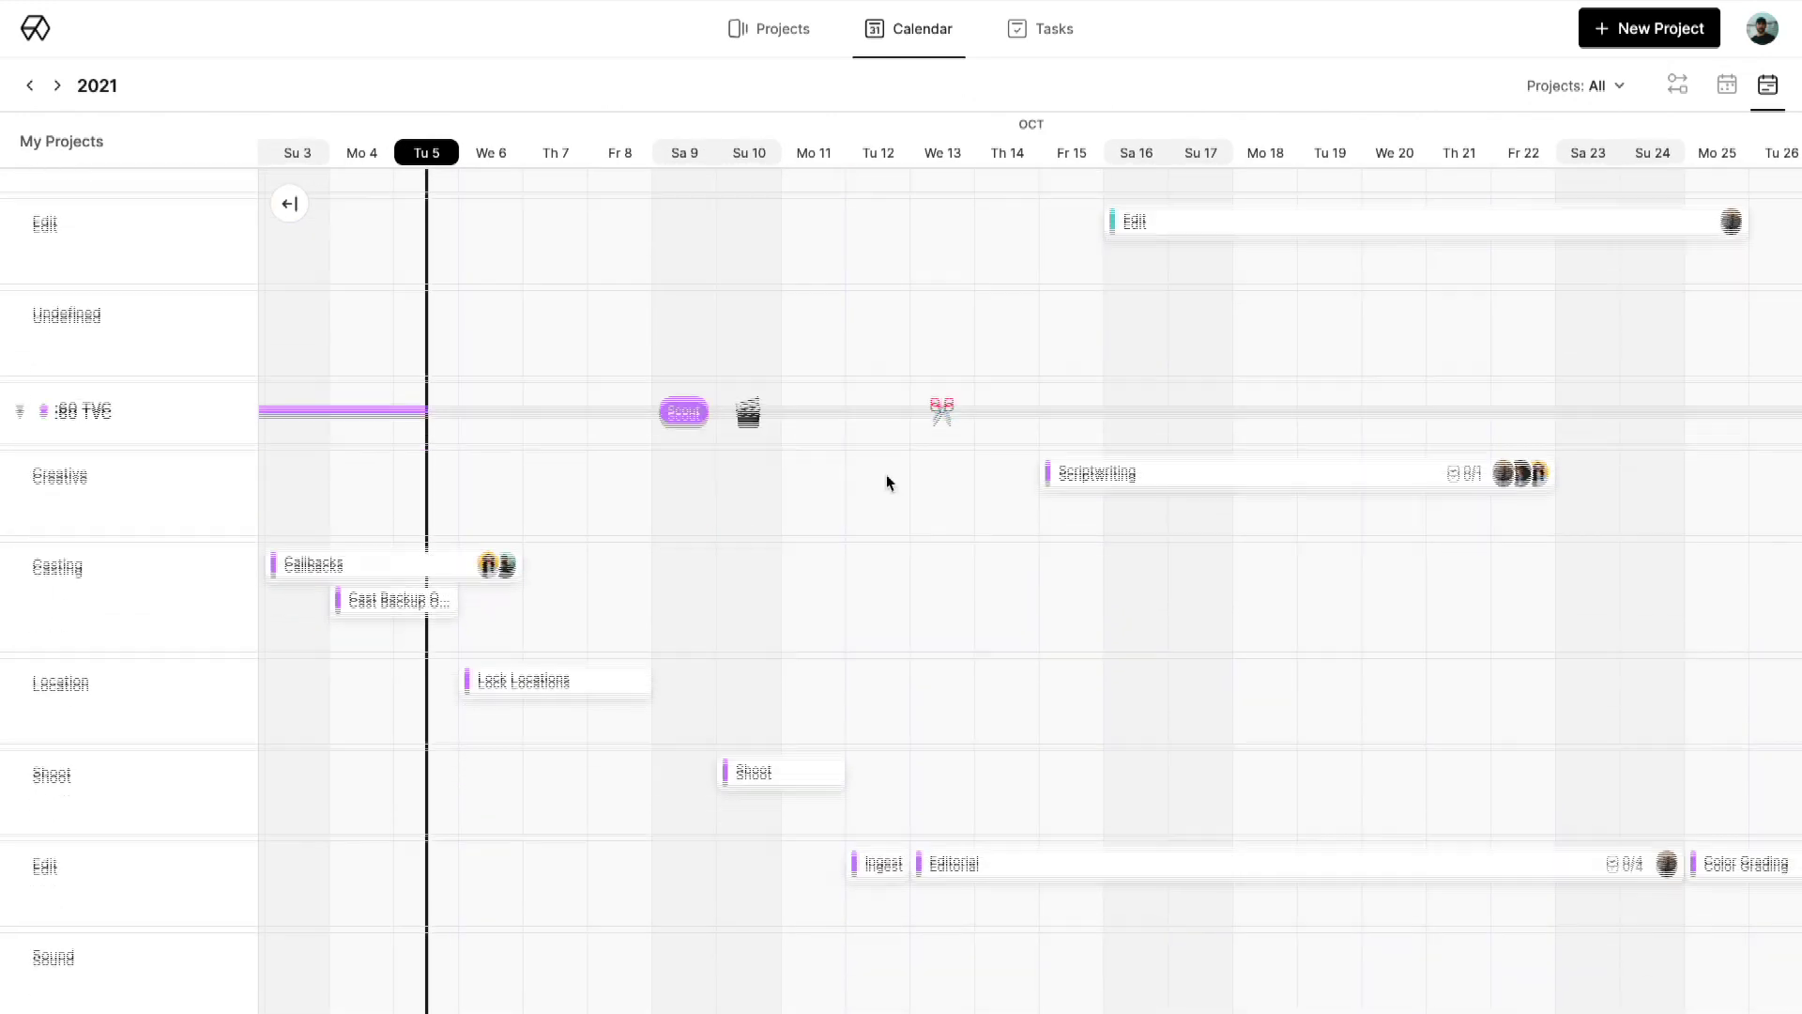
pyautogui.hscroll(-10, 886, 475)
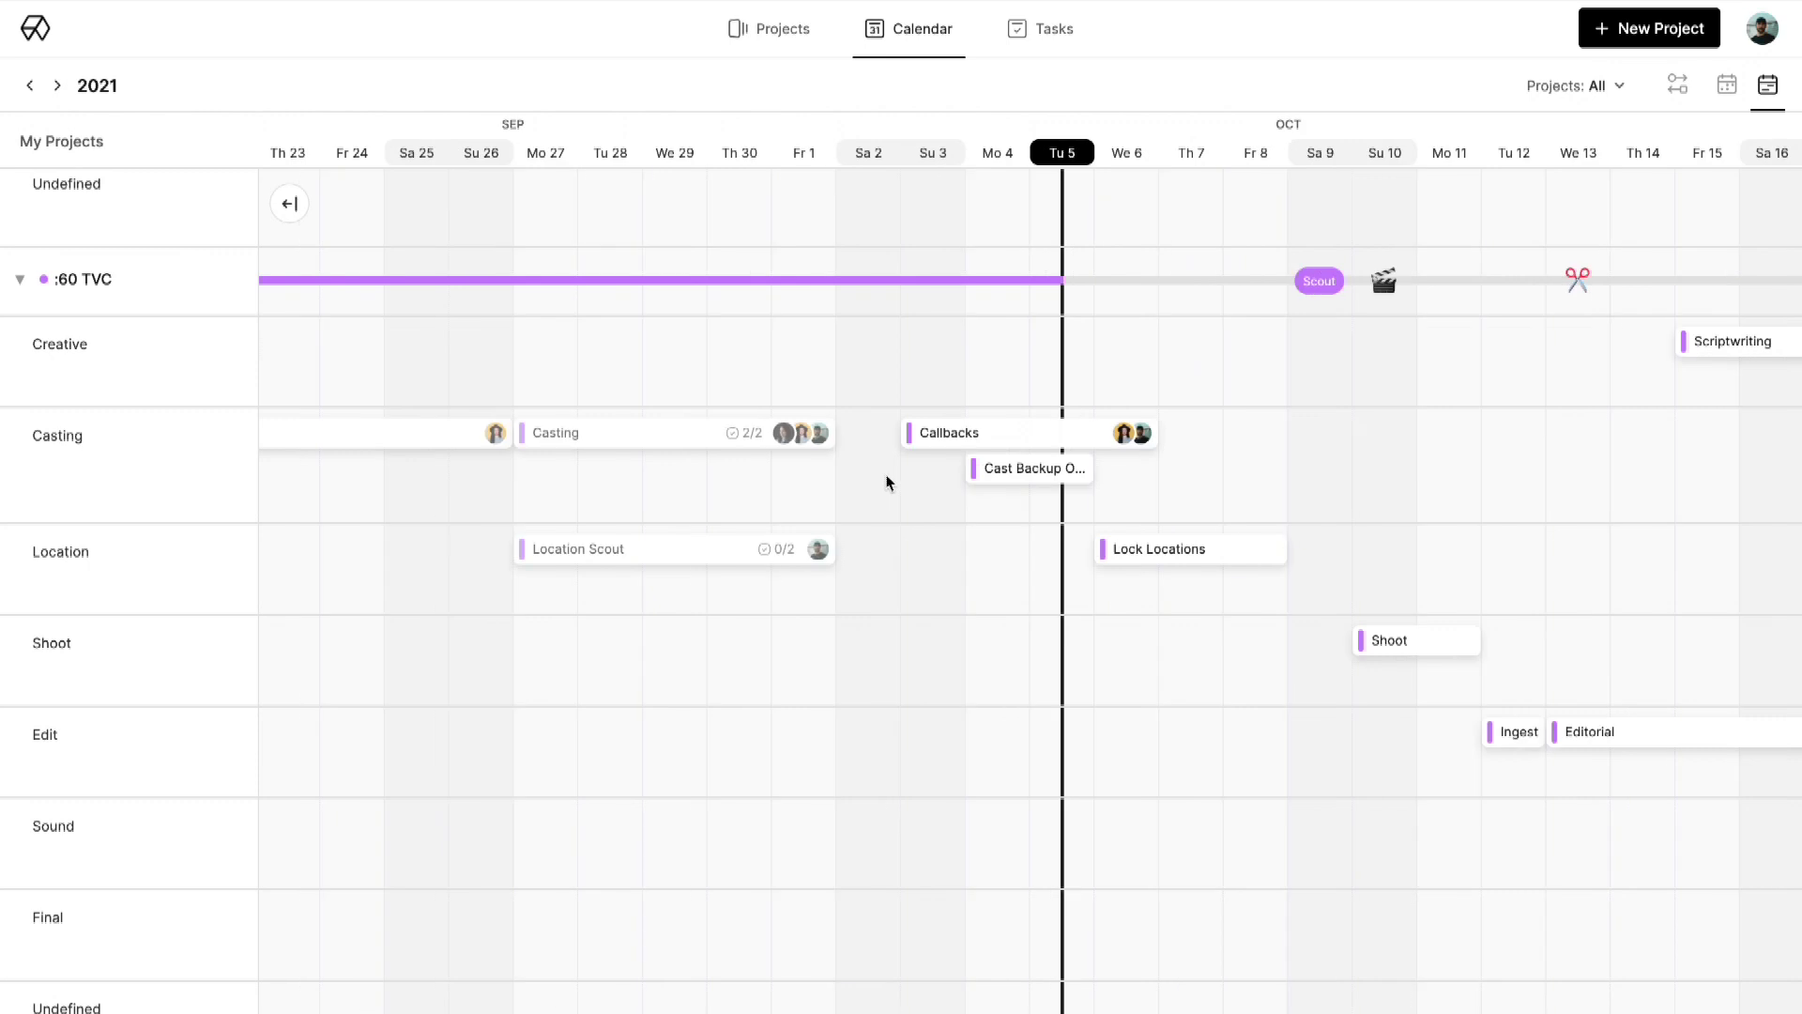
pyautogui.hscroll(-8, 629, 486)
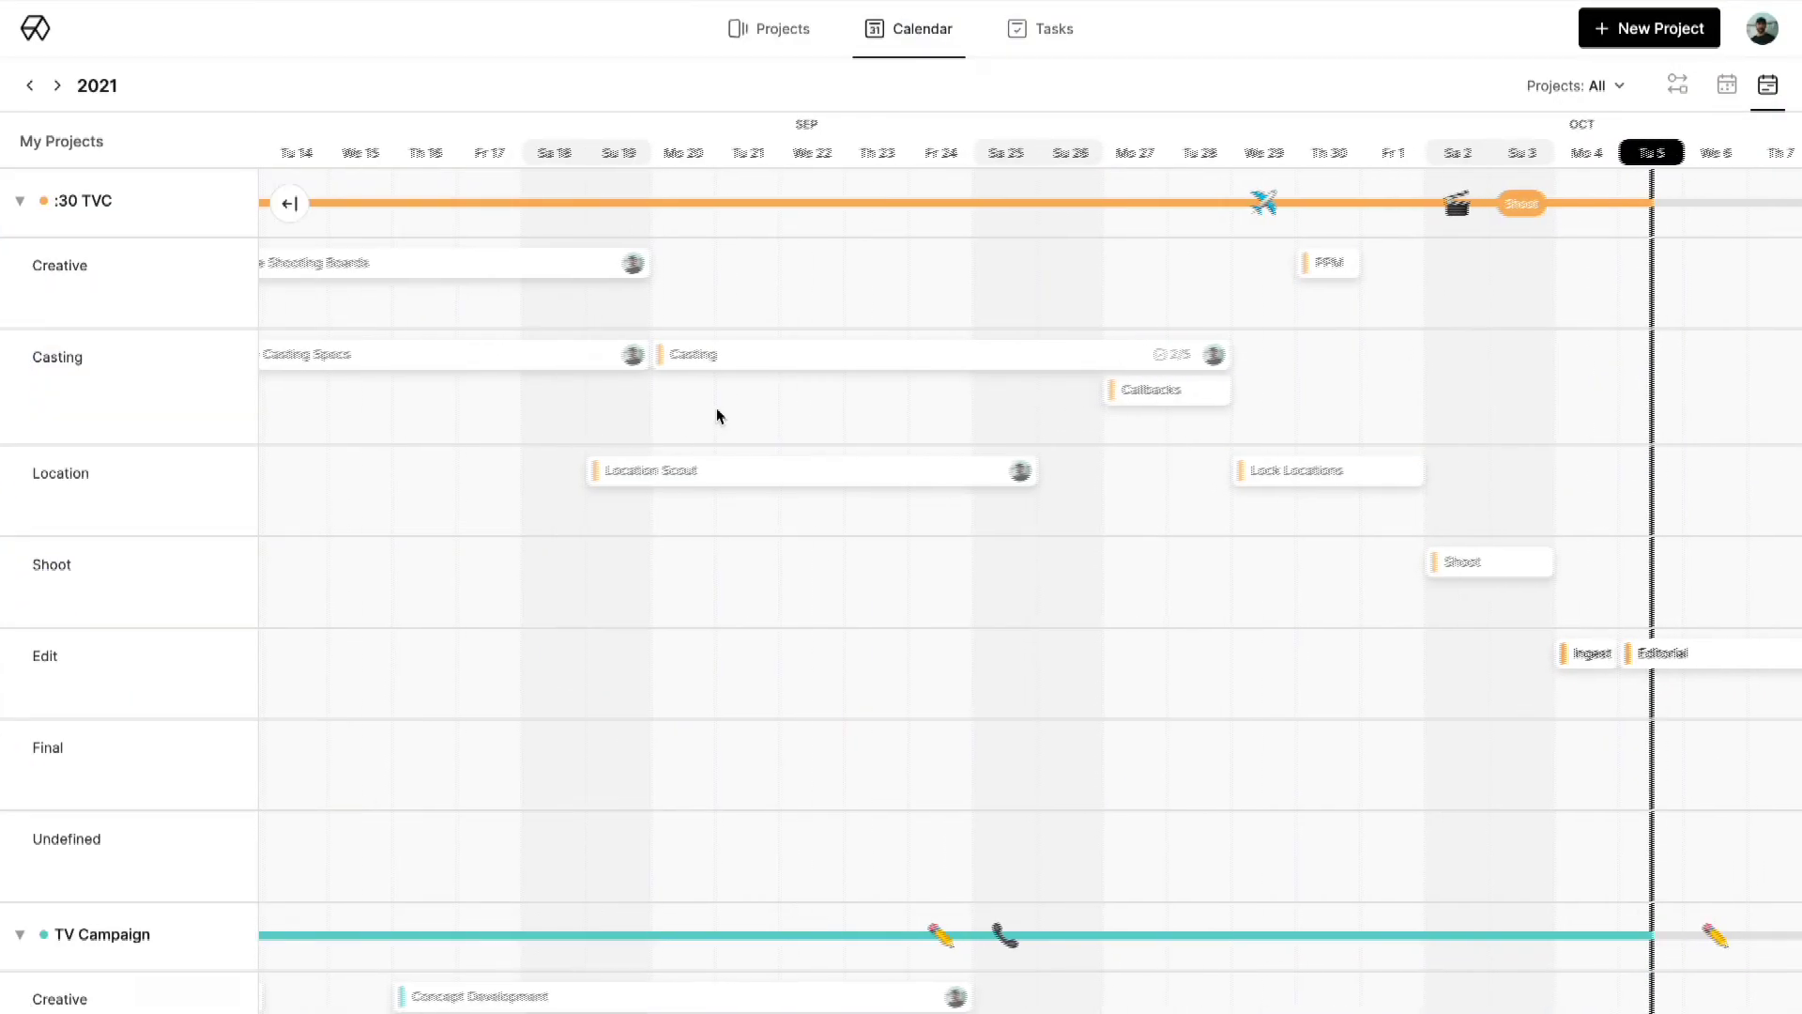
pyautogui.hscroll(-2, 717, 410)
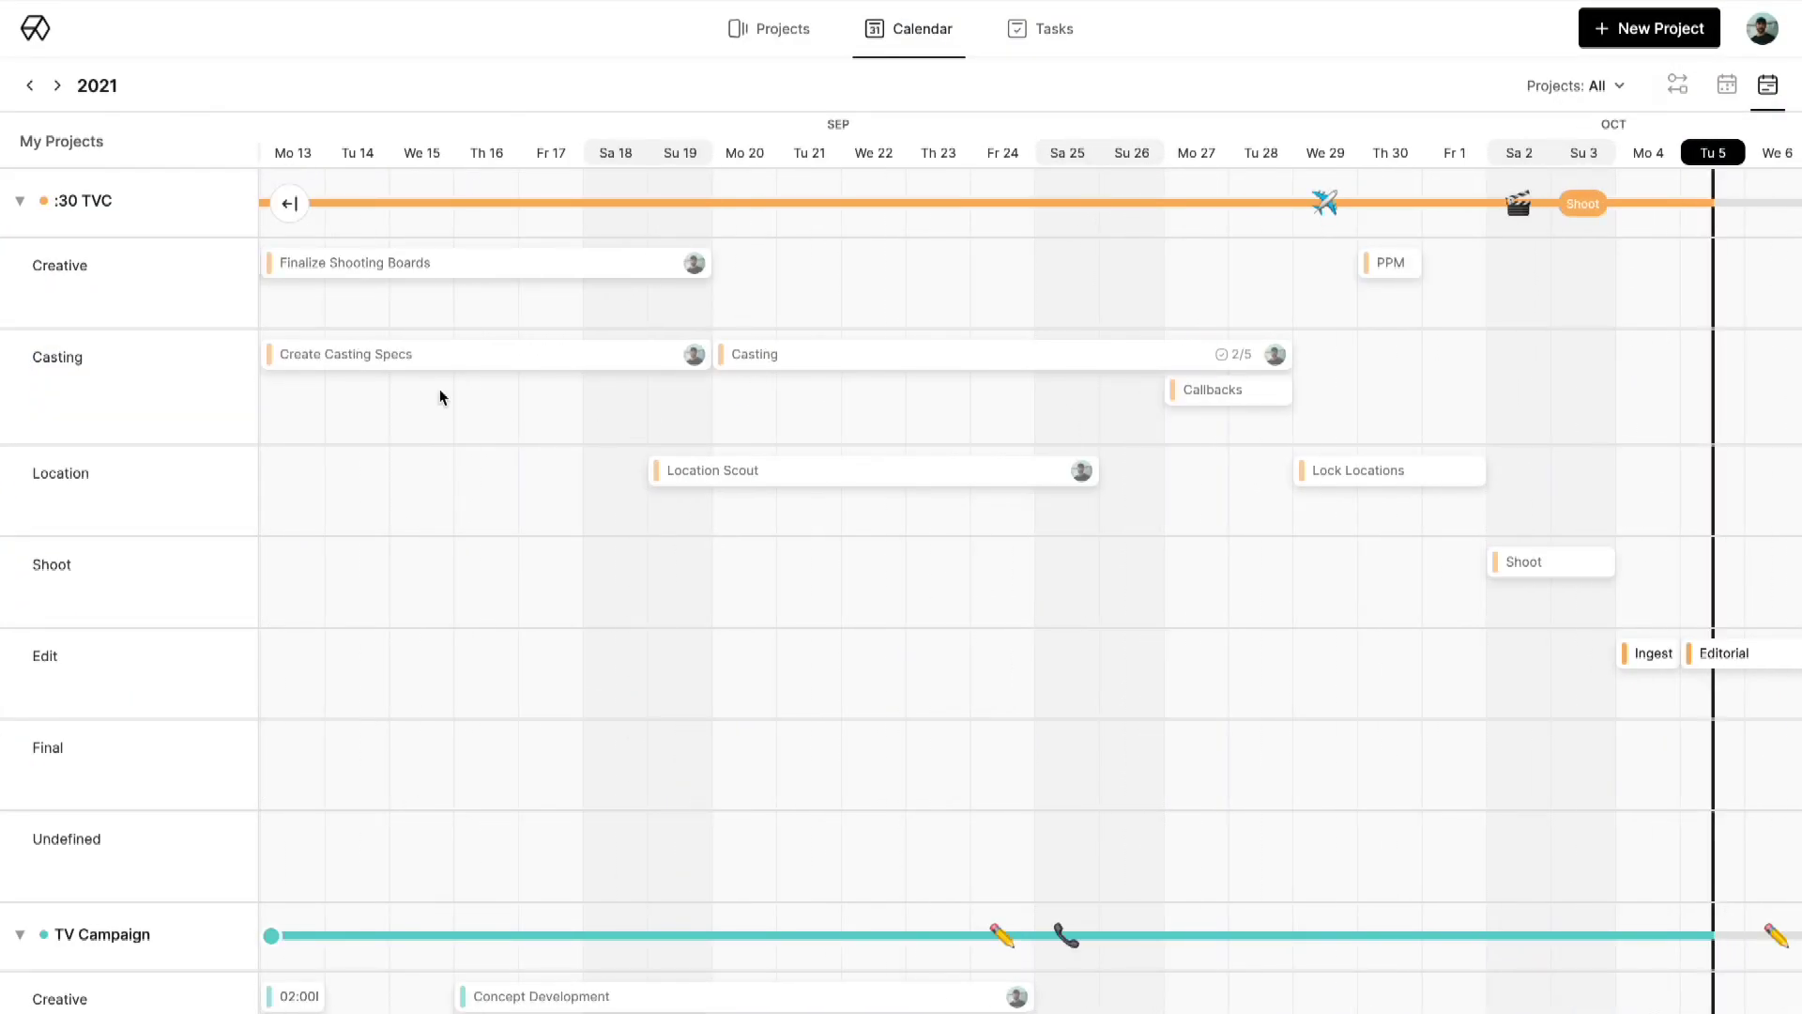
# Collapse all projects in the timeline and review their milestones across September and October
pyautogui.moveTo(197, 149)
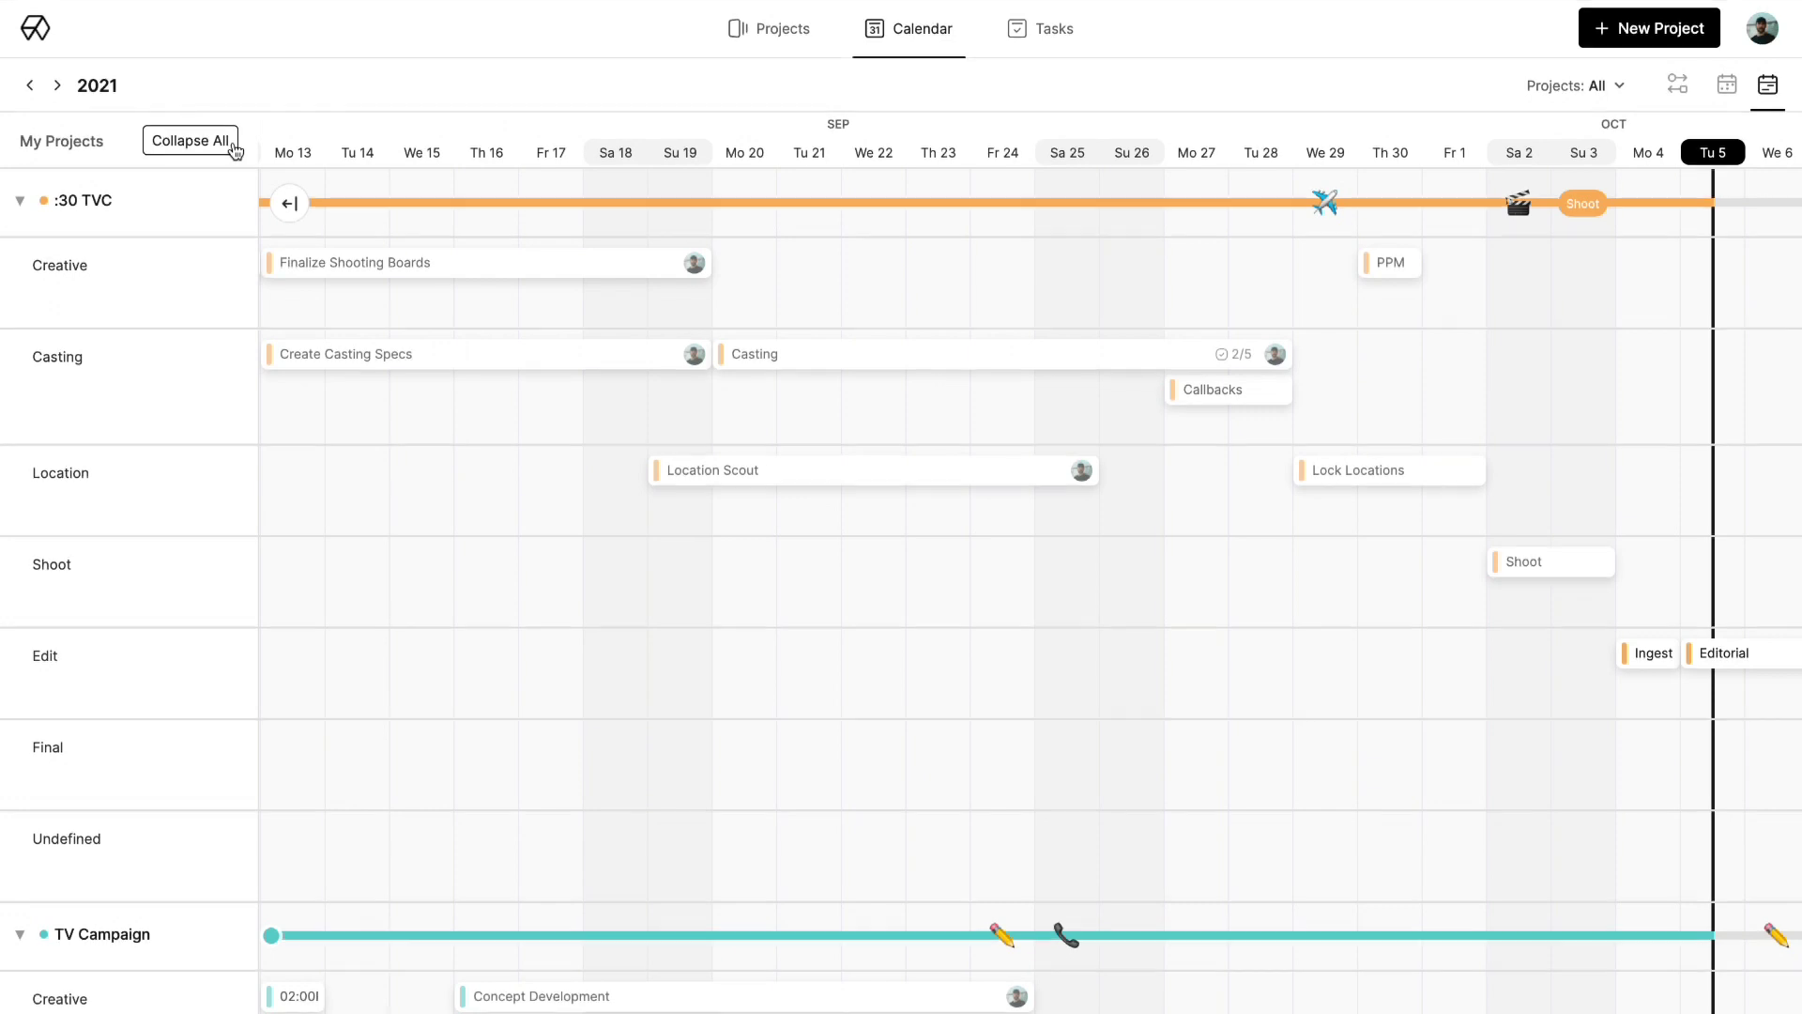
pyautogui.click(233, 148)
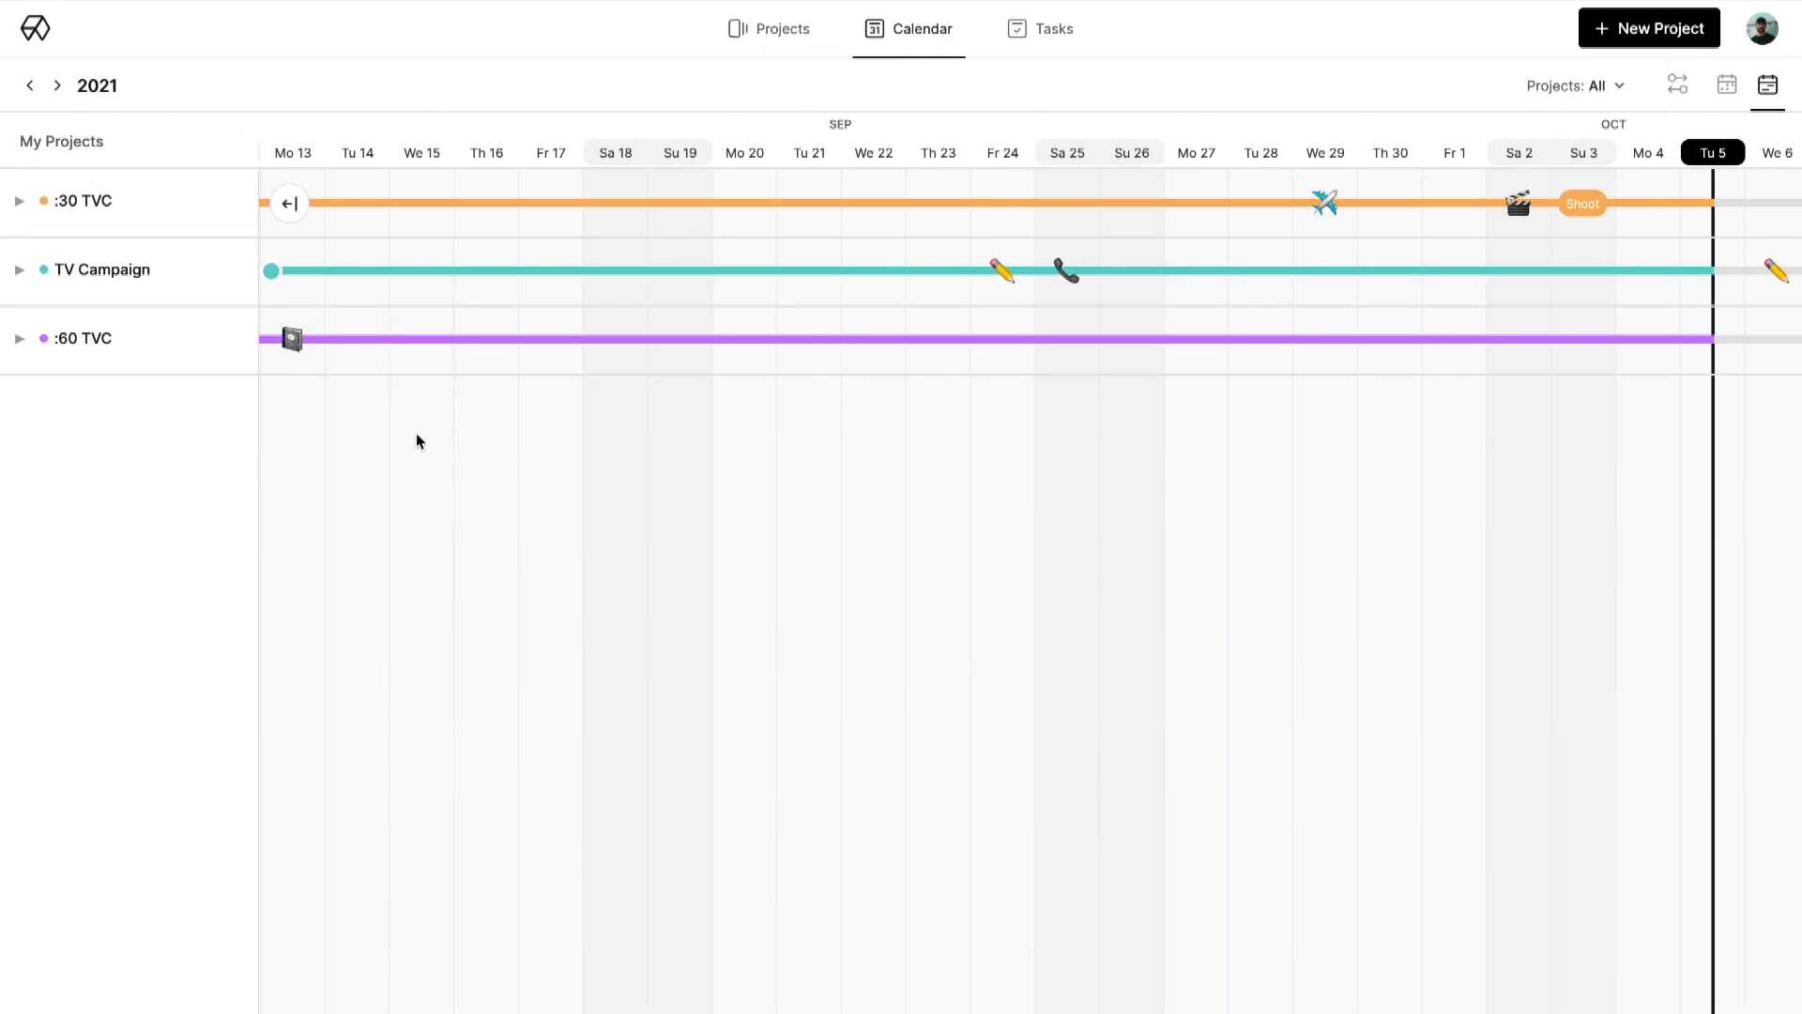
pyautogui.hscroll(10, 783, 337)
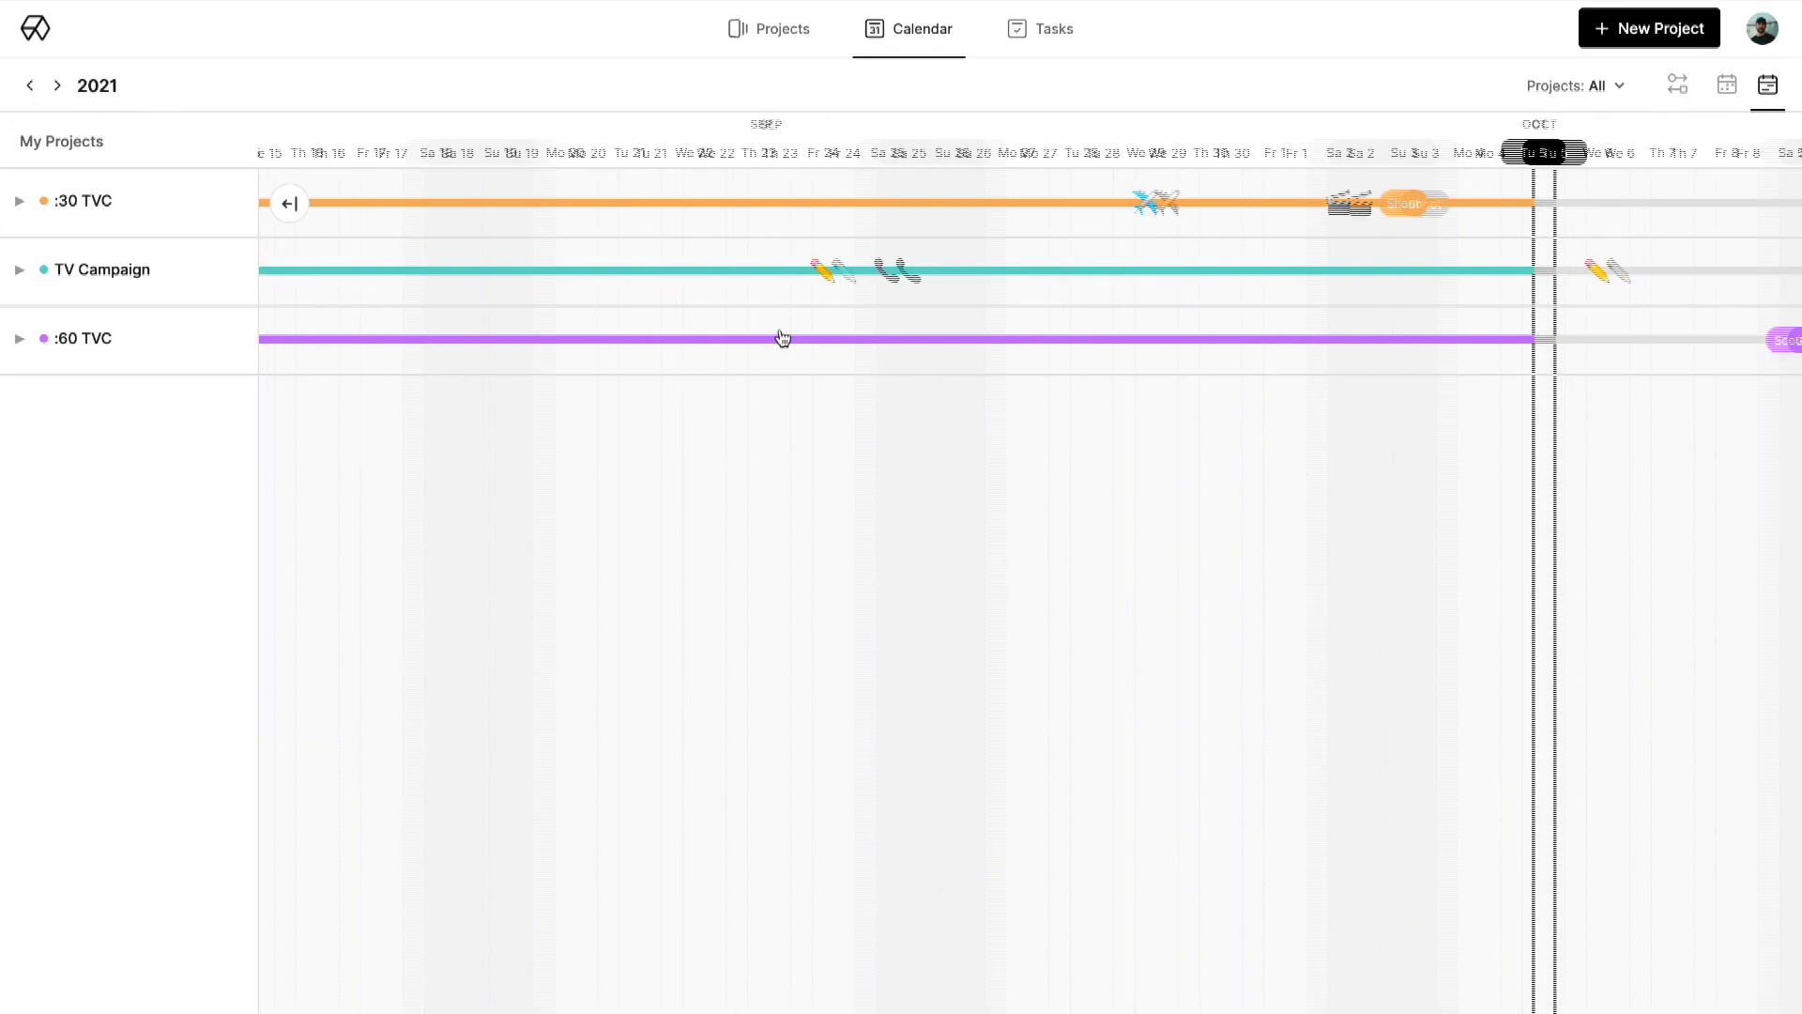
pyautogui.hscroll(8, 783, 338)
pyautogui.hscroll(-5, 782, 338)
pyautogui.hscroll(-5, 783, 338)
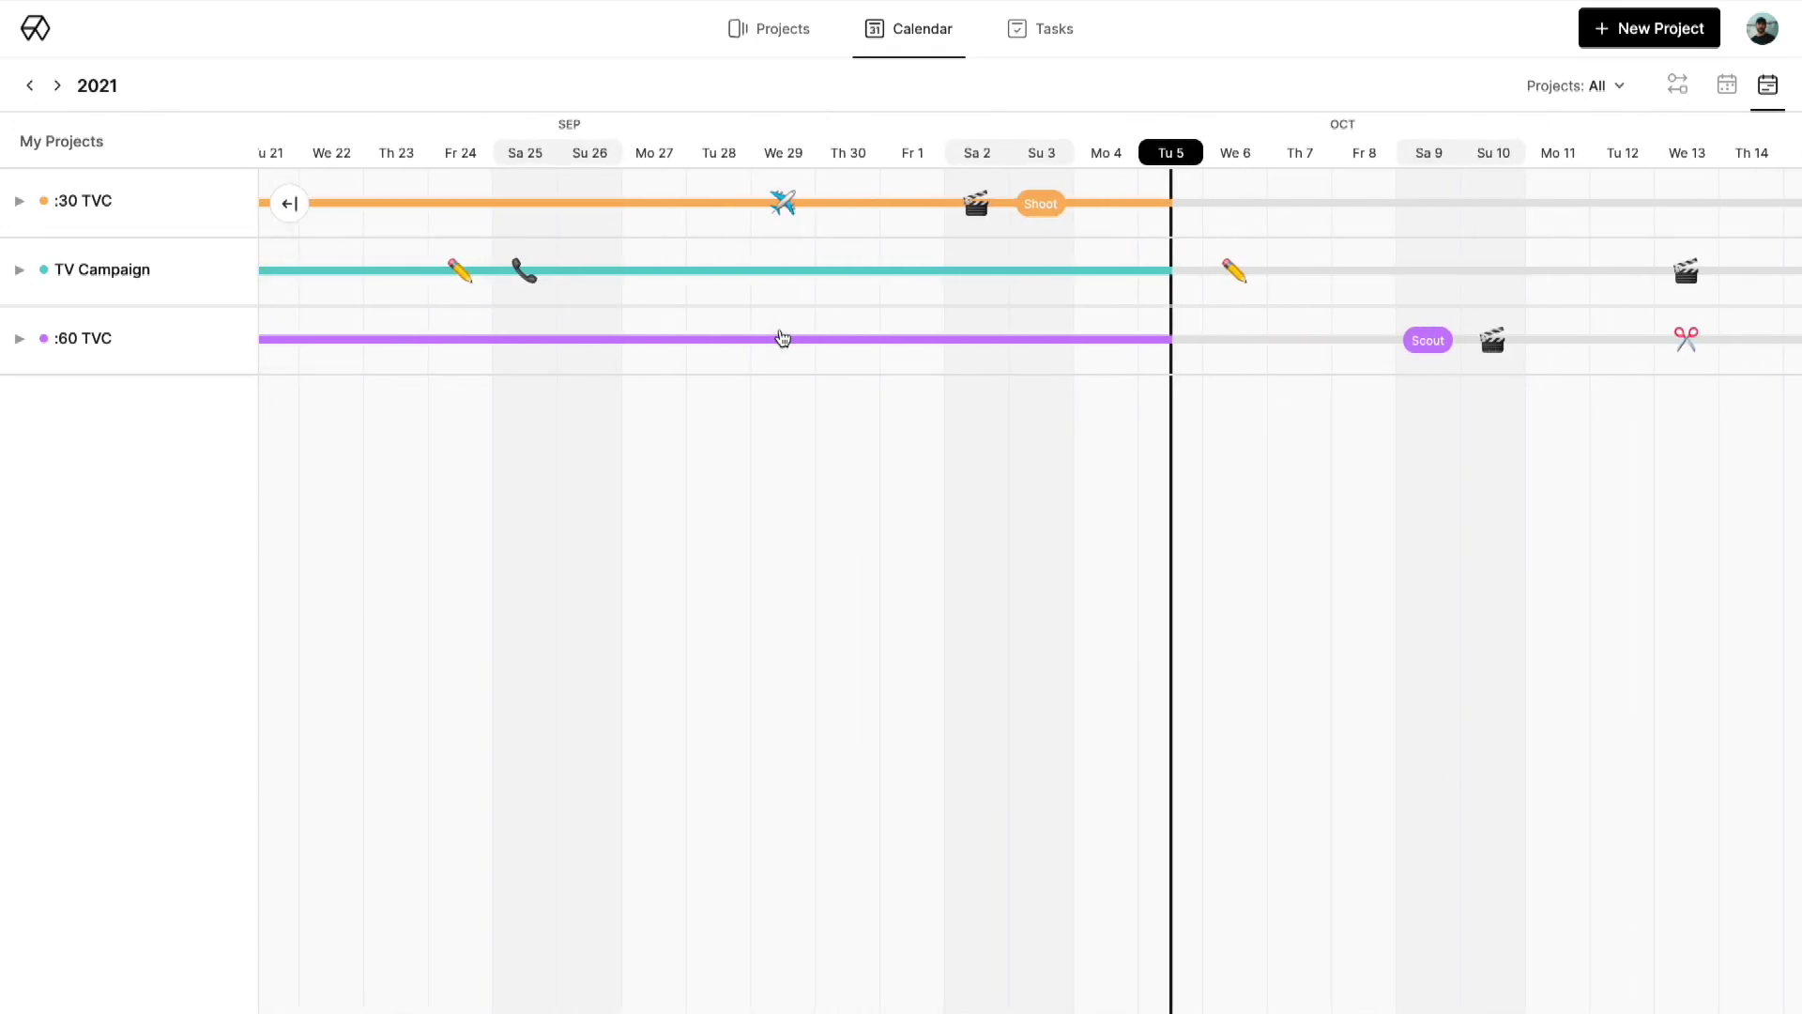
# Expand all projects in the calendar timeline to show their phases and tasks
pyautogui.moveTo(145, 141)
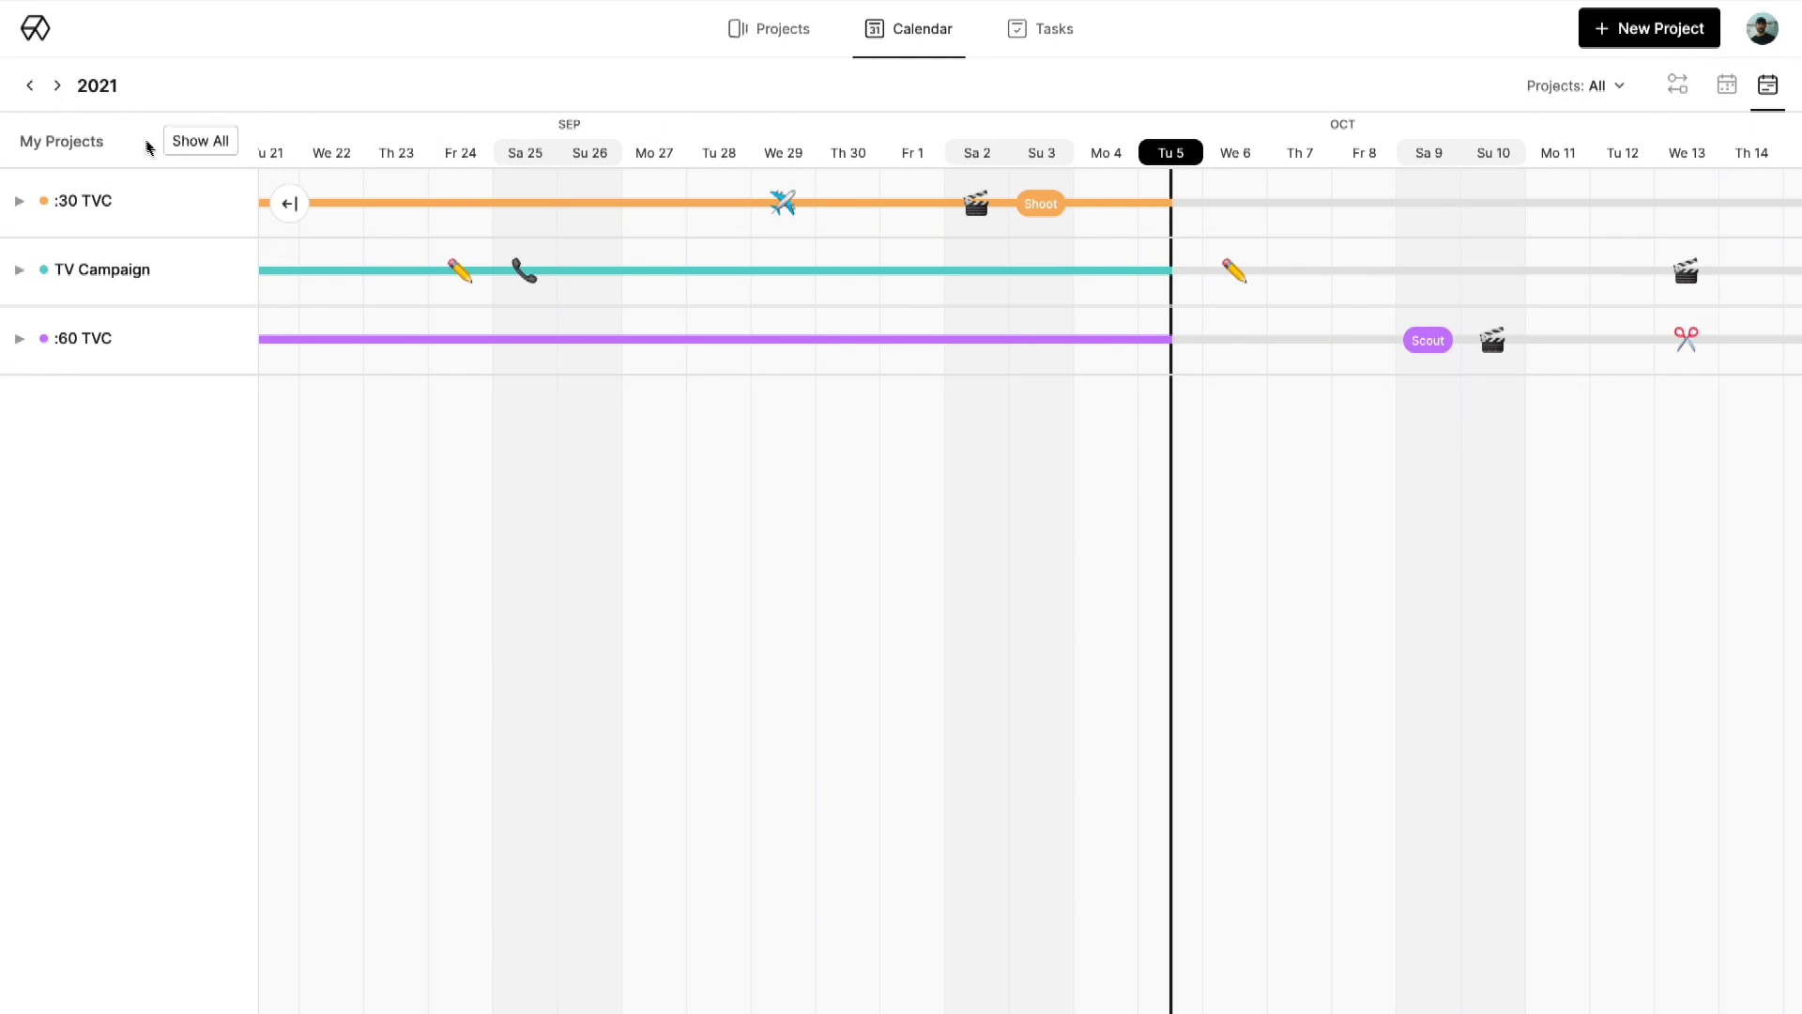
pyautogui.click(205, 143)
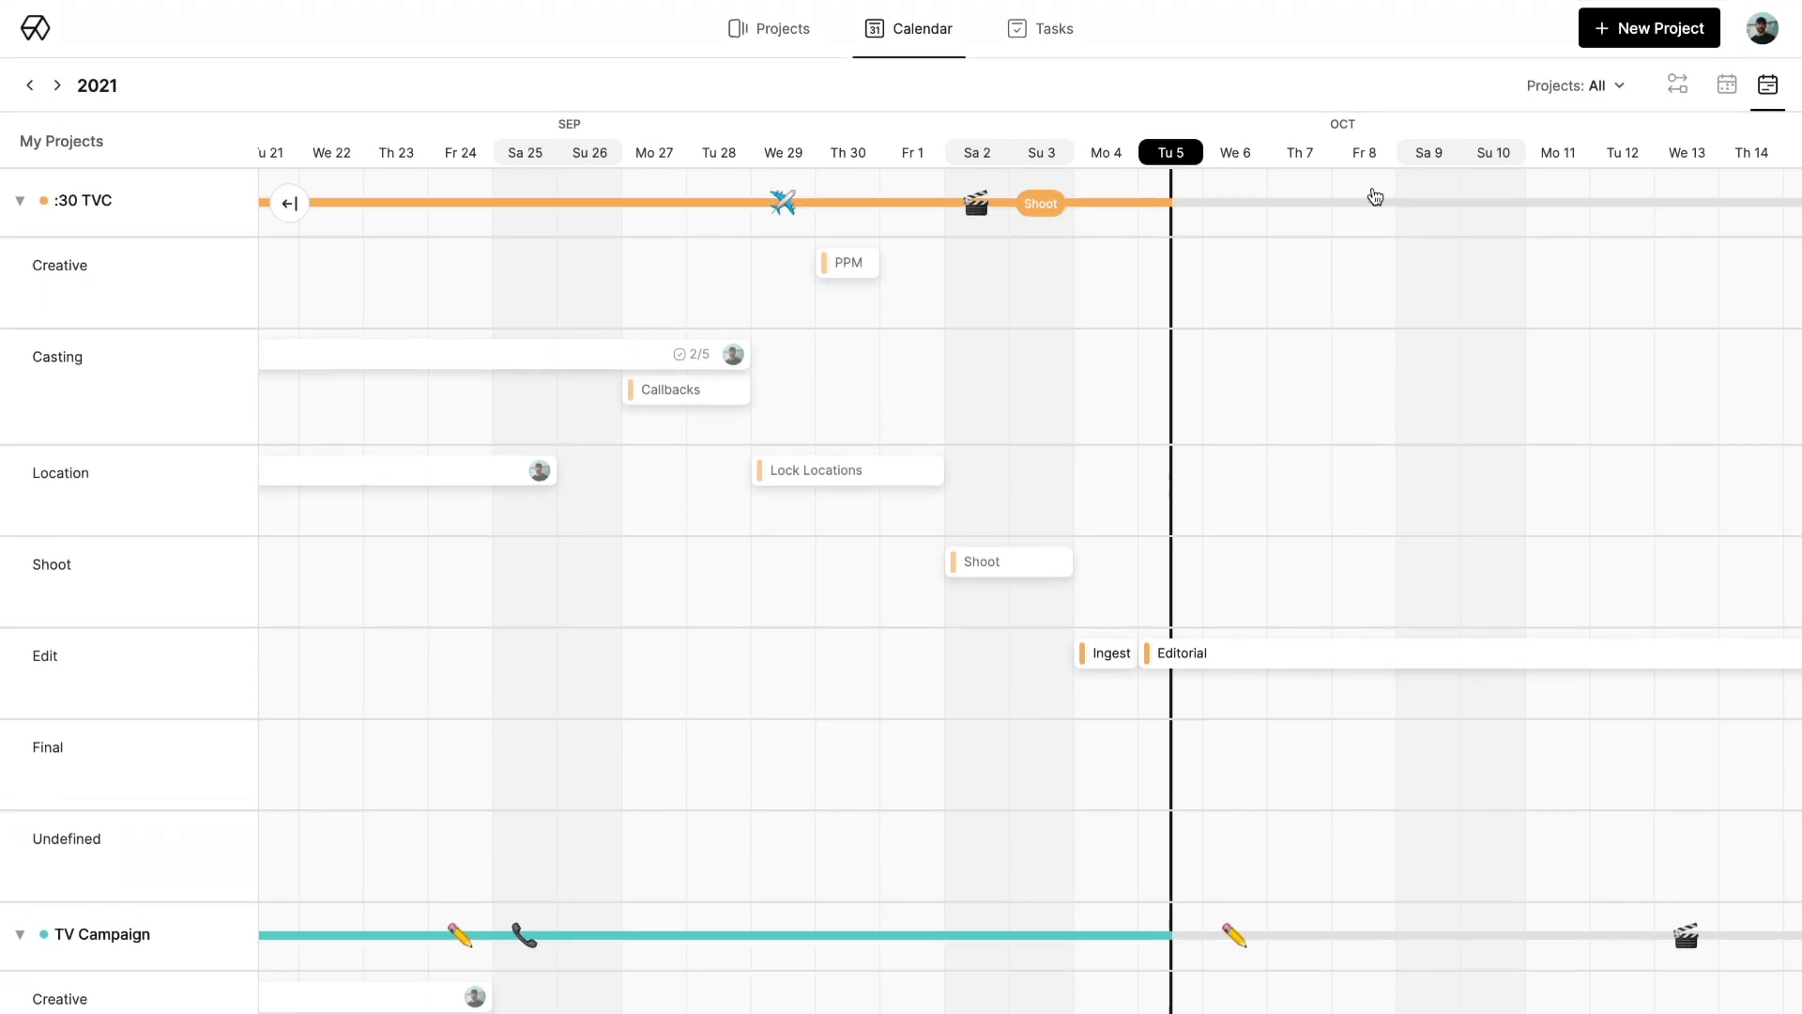
# View the active projects overview, and return to the all-projects calendar timeline to review the October schedule
pyautogui.click(765, 38)
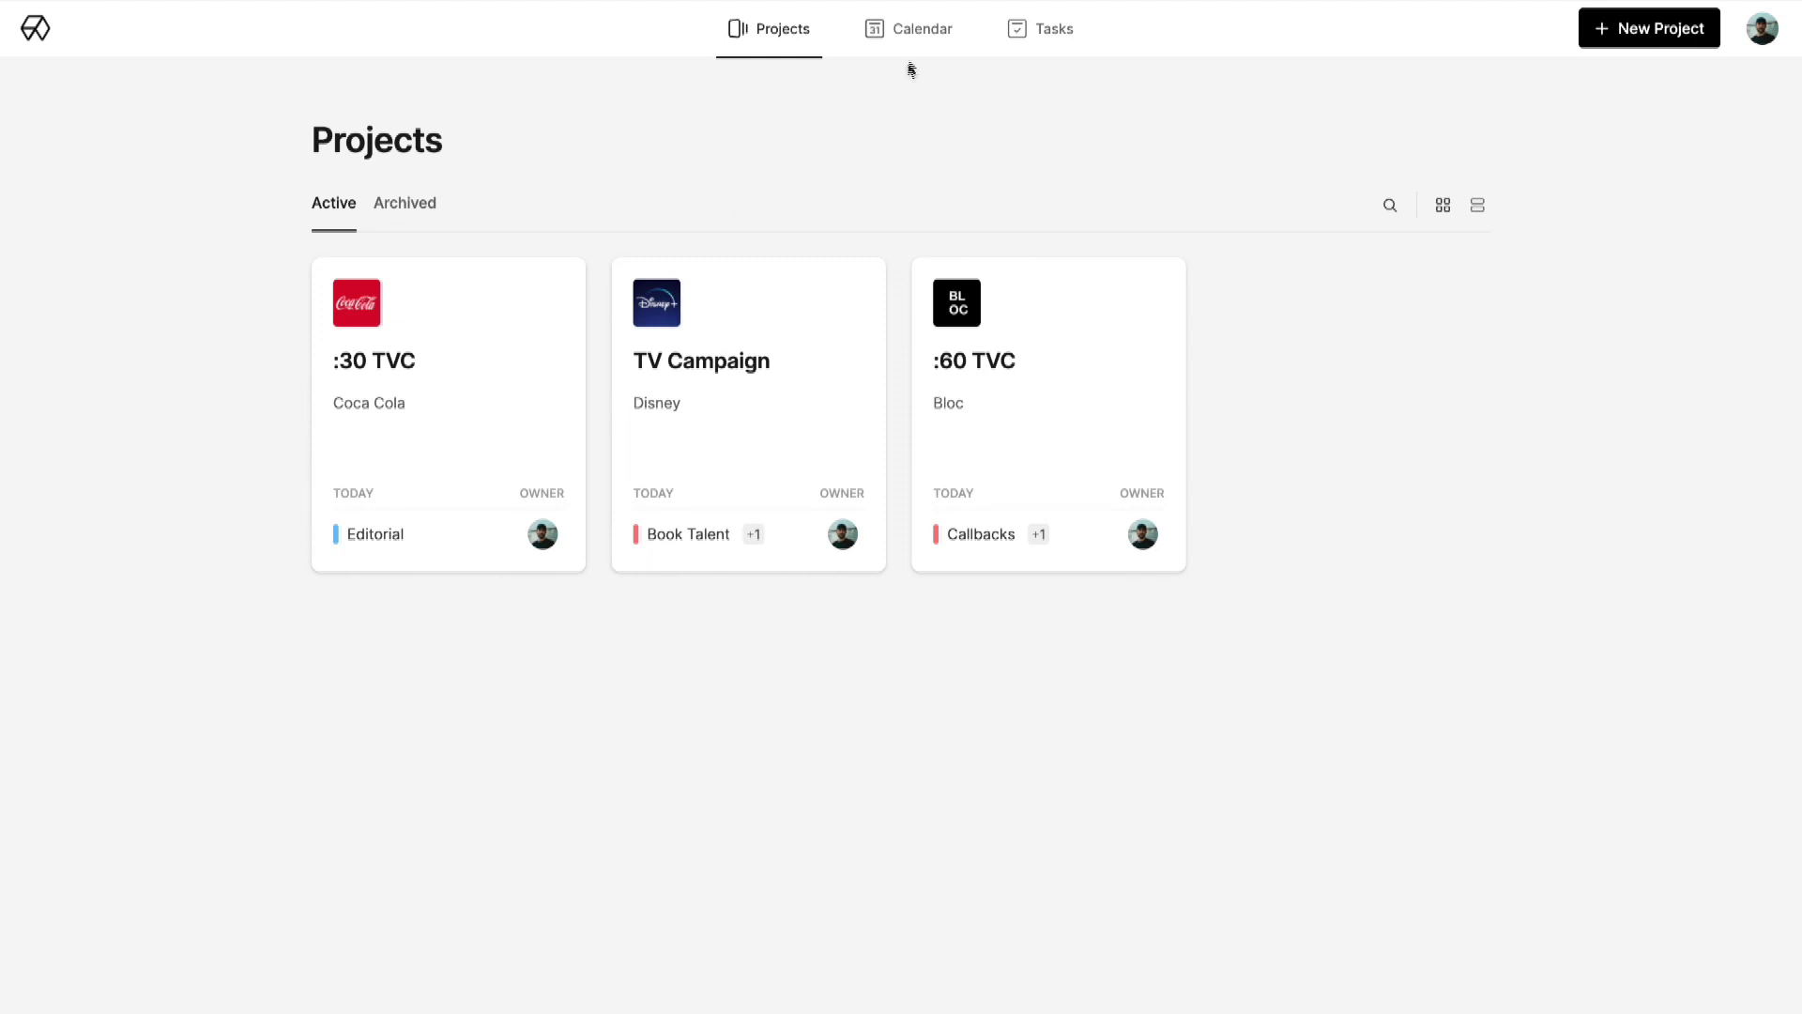
pyautogui.click(919, 33)
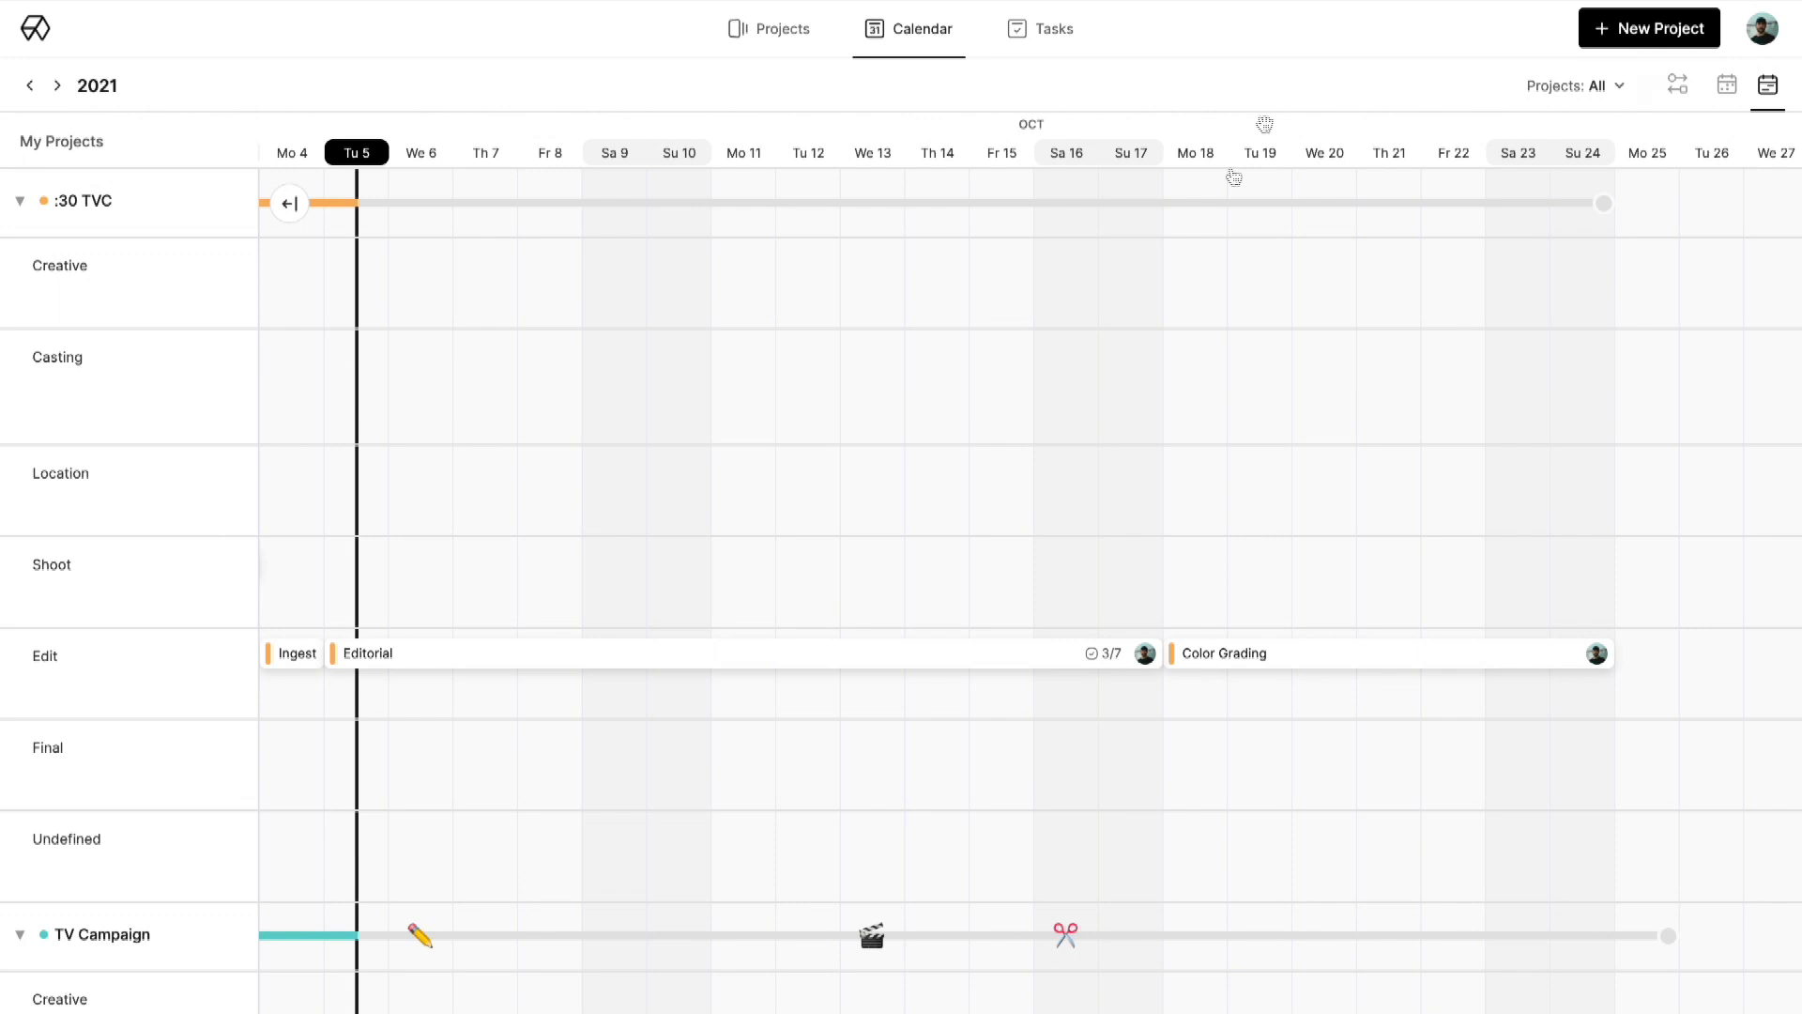
pyautogui.hscroll(-5, 1171, 416)
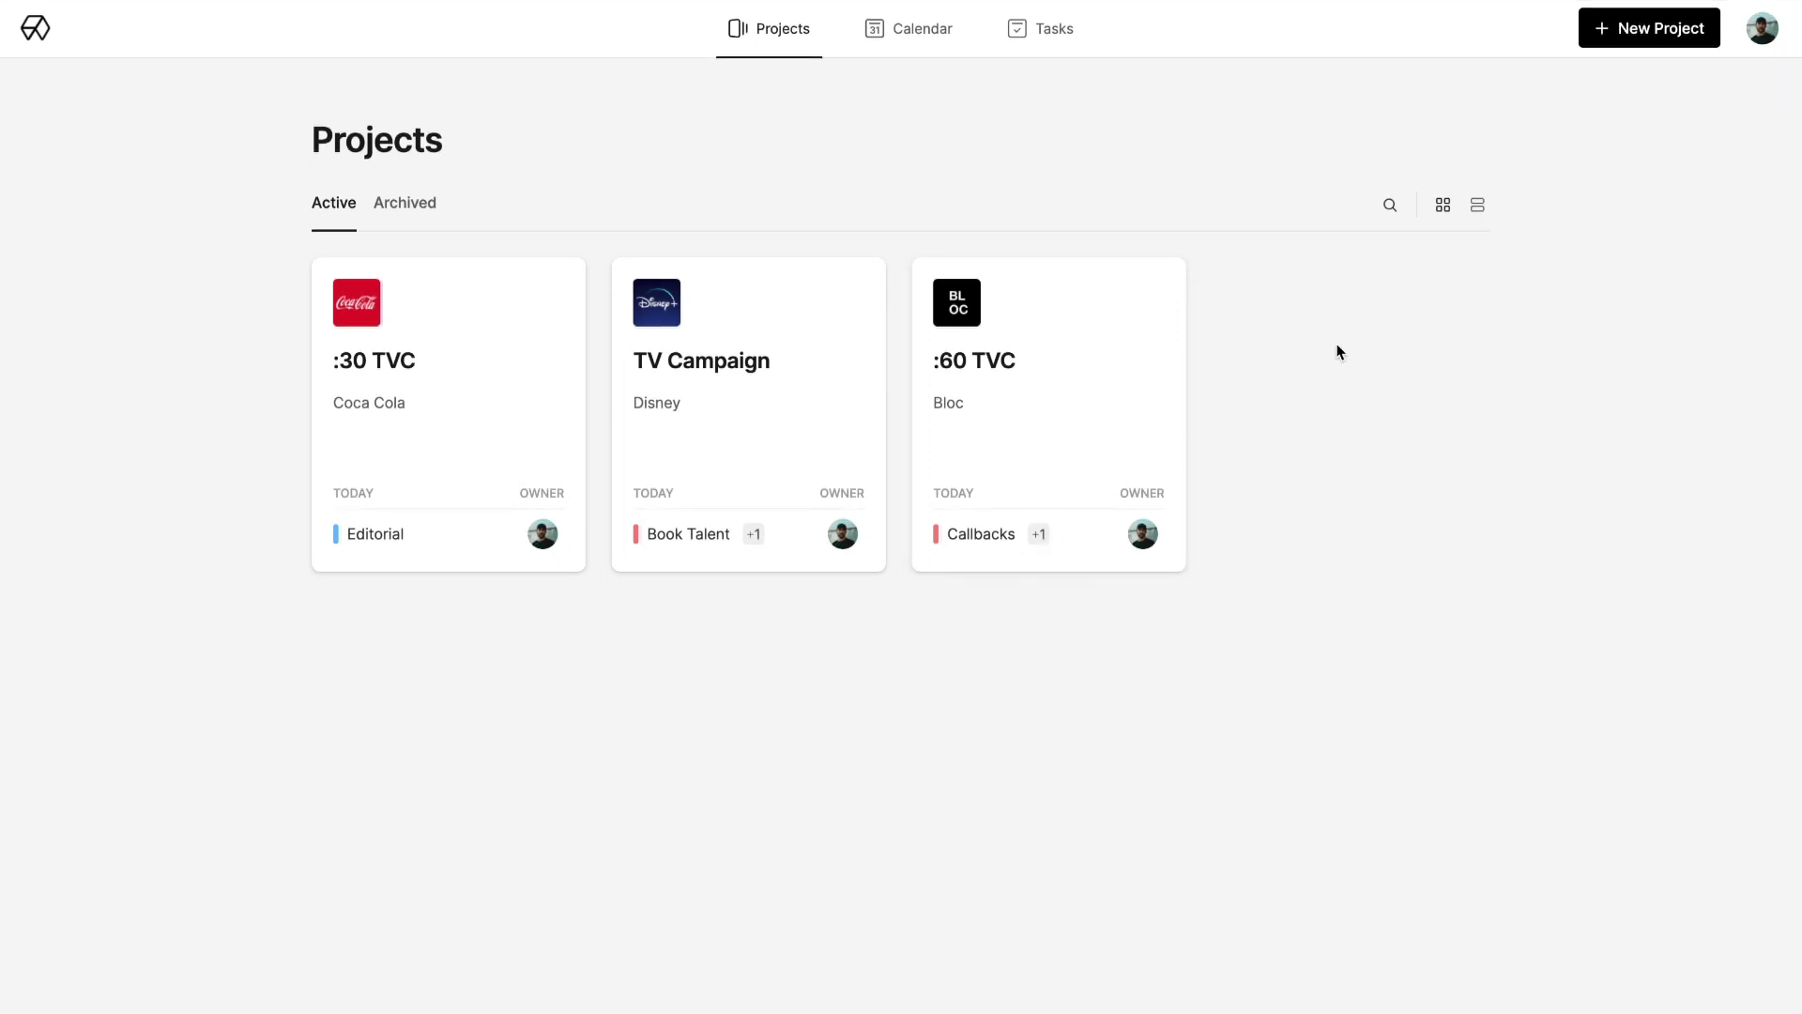
# Display the active projects on the projects overview as a list instead of cards
pyautogui.click(1478, 207)
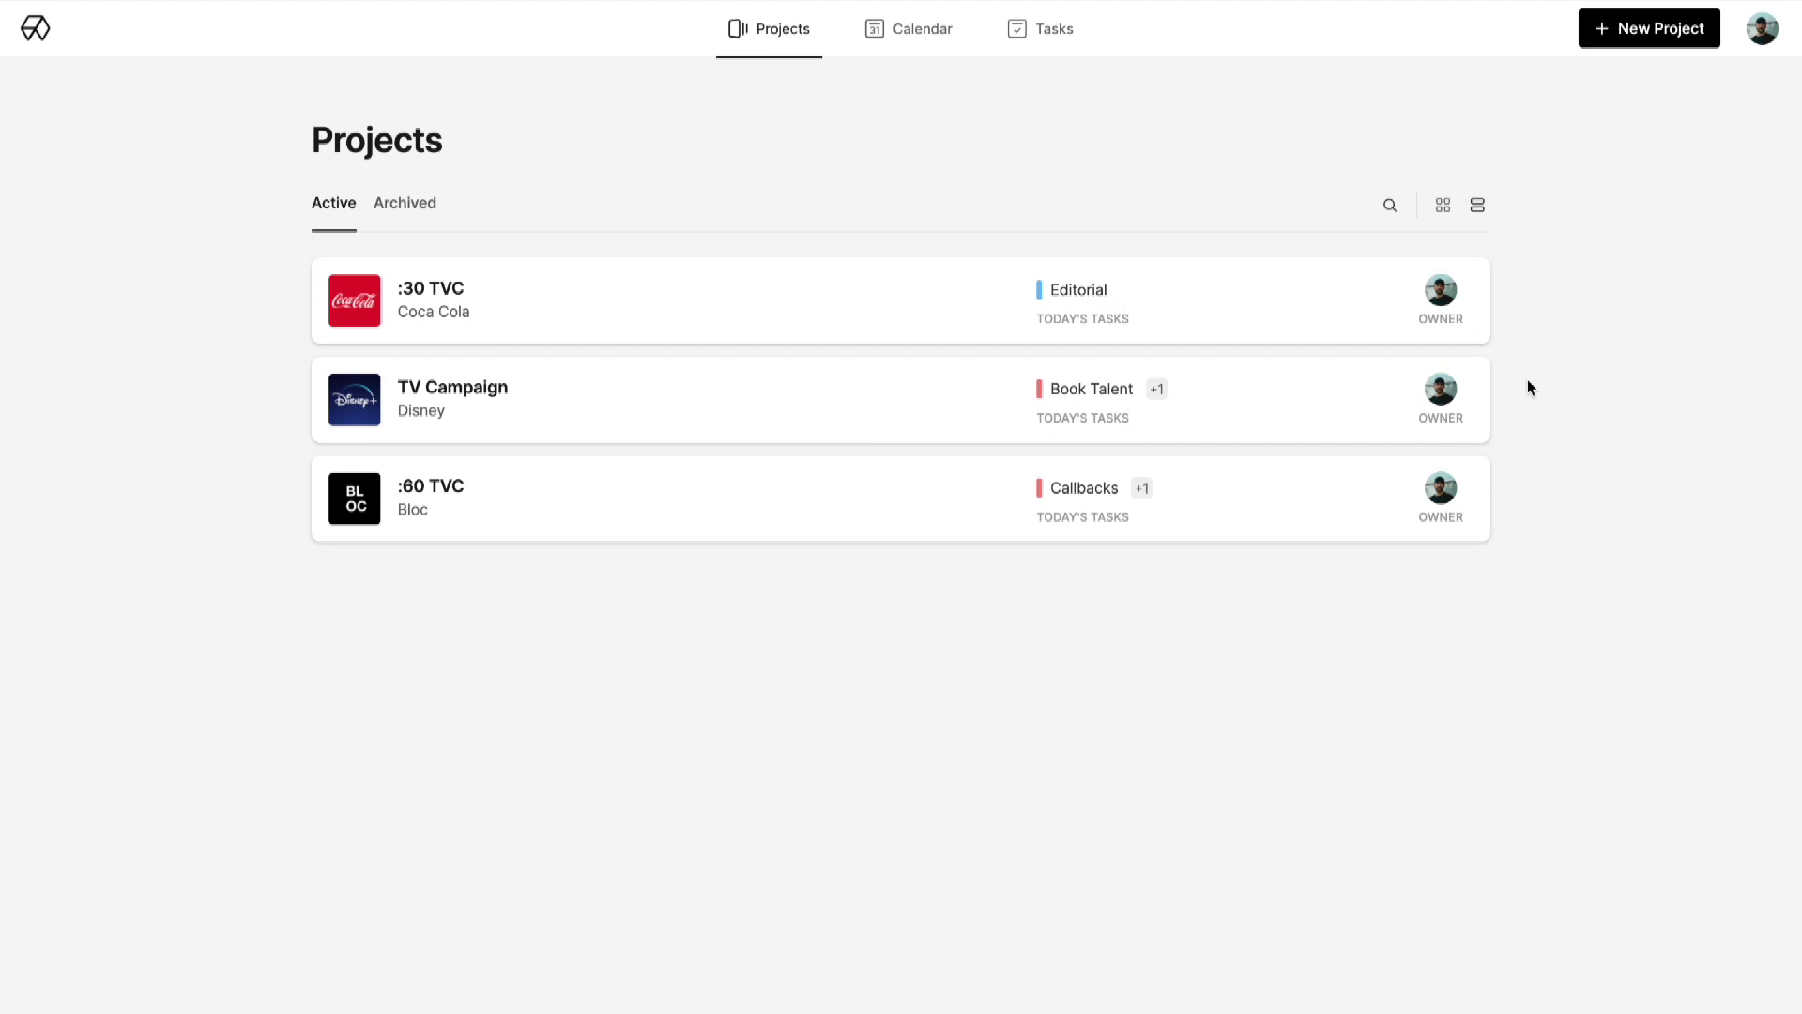